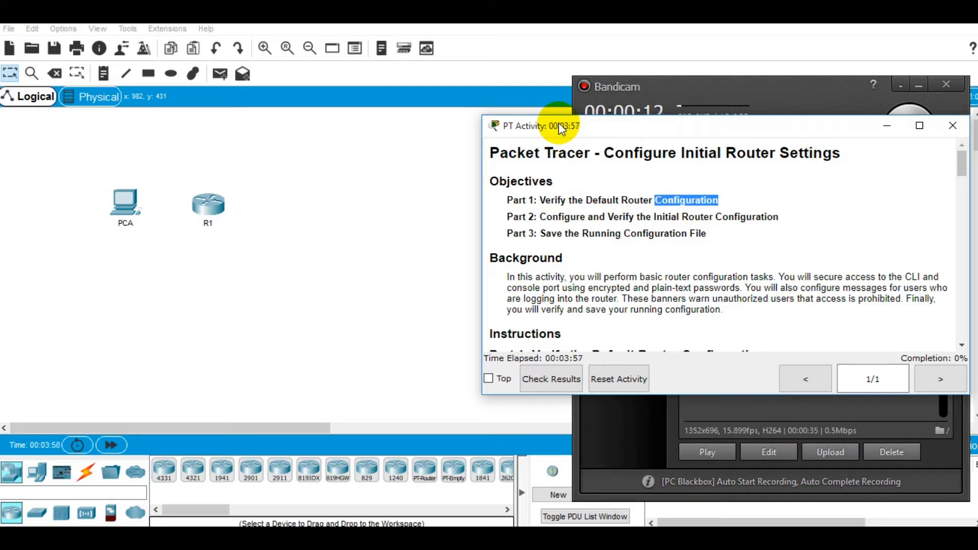
Step: Highlight the Verify, Configure and Part 3 objectives in the activity instructions
{"action": "left_click", "coordinate": [548, 204]}
{"action": "double_click", "coordinate": [549, 204]}
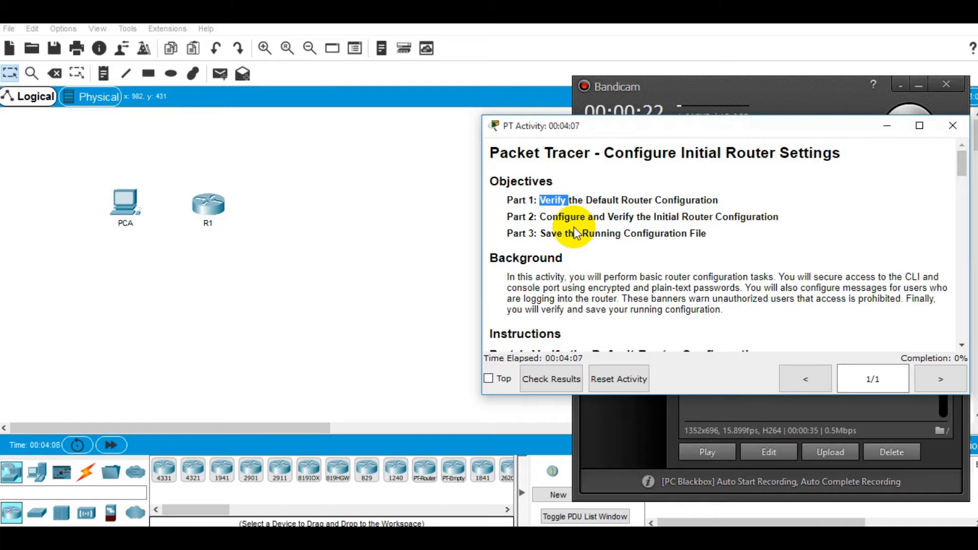
{"action": "double_click", "coordinate": [574, 218]}
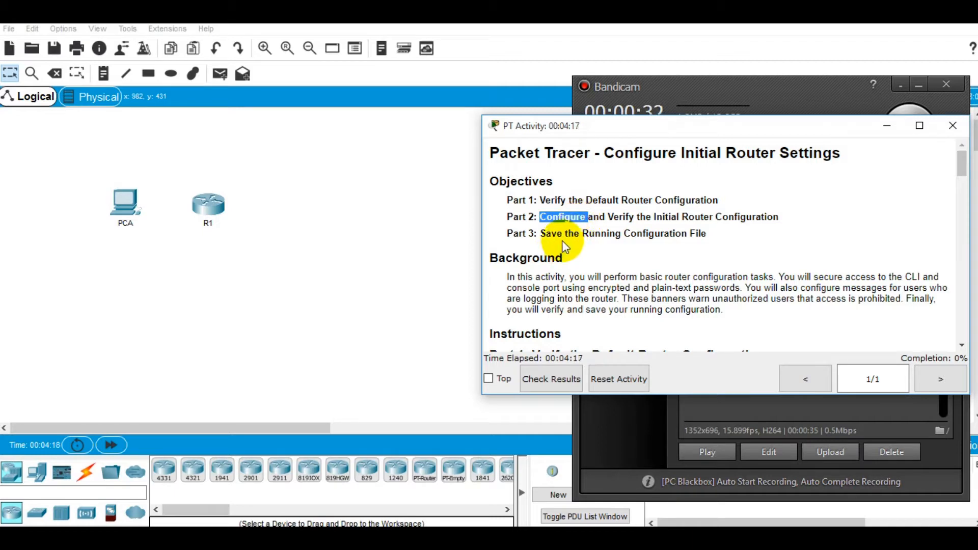
{"action": "left_click", "coordinate": [566, 238]}
{"action": "triple_click", "coordinate": [566, 238]}
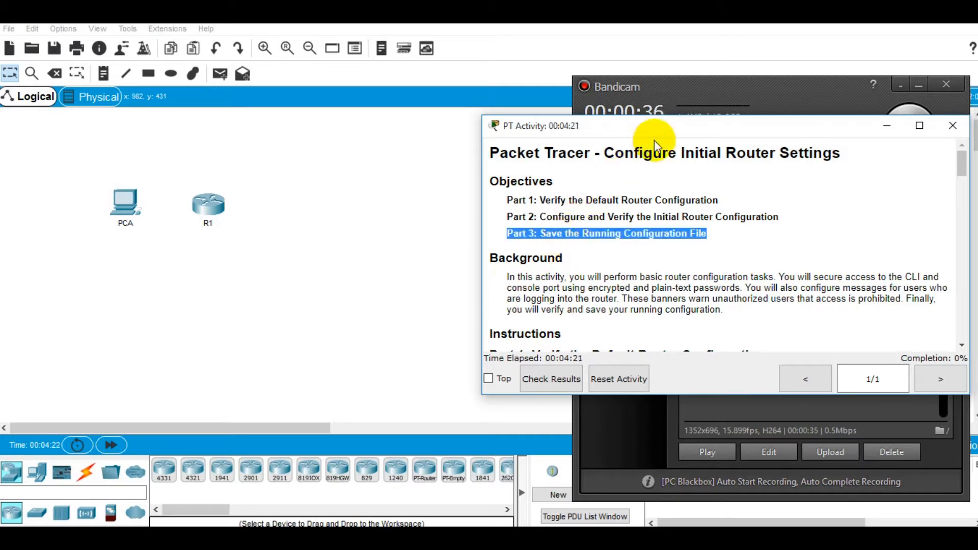
Step: Make the instructions window taller and scroll down to Part 1 Step 1
{"action": "left_click_drag", "start_coordinate": [688, 116], "coordinate": [693, 58]}
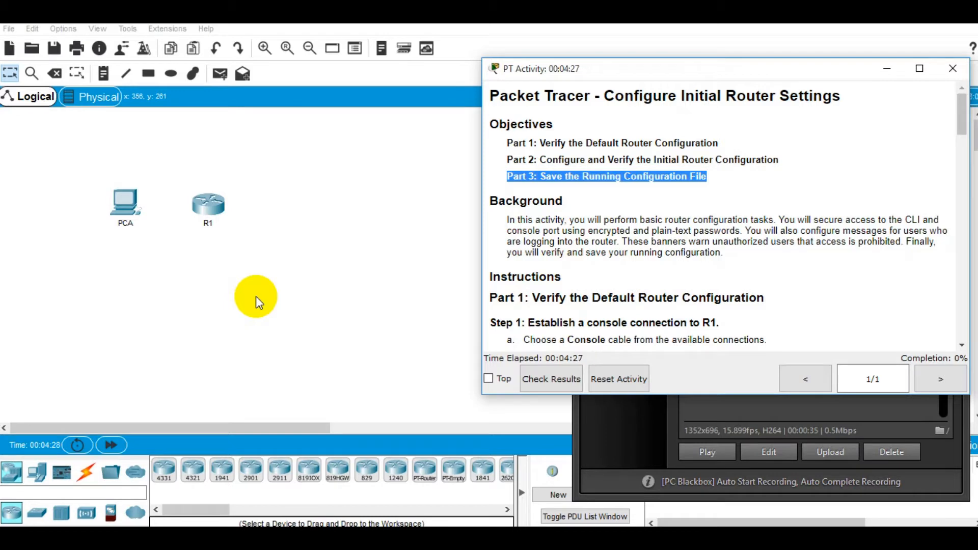
{"action": "left_click", "coordinate": [256, 295]}
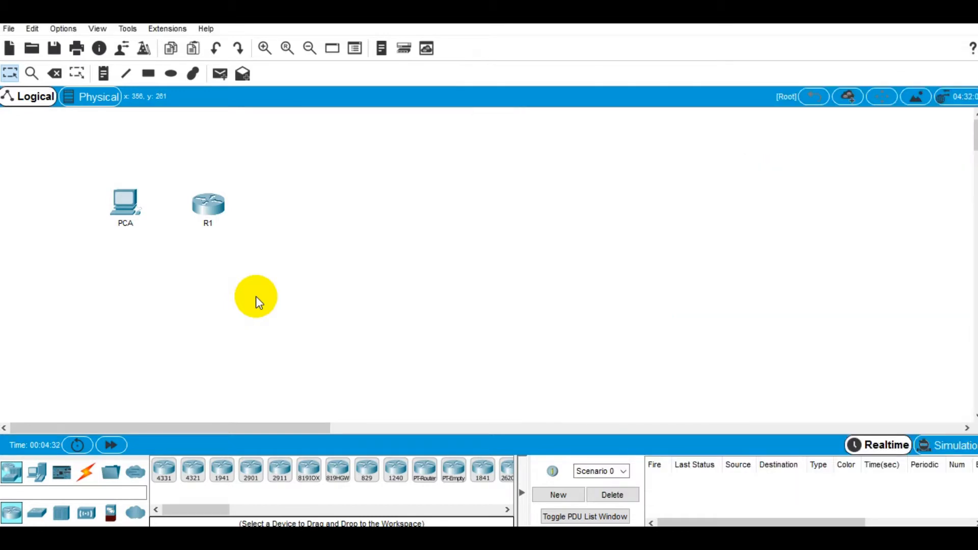
{"action": "key", "text": "alt"}
{"action": "key", "text": "alt+Tab"}
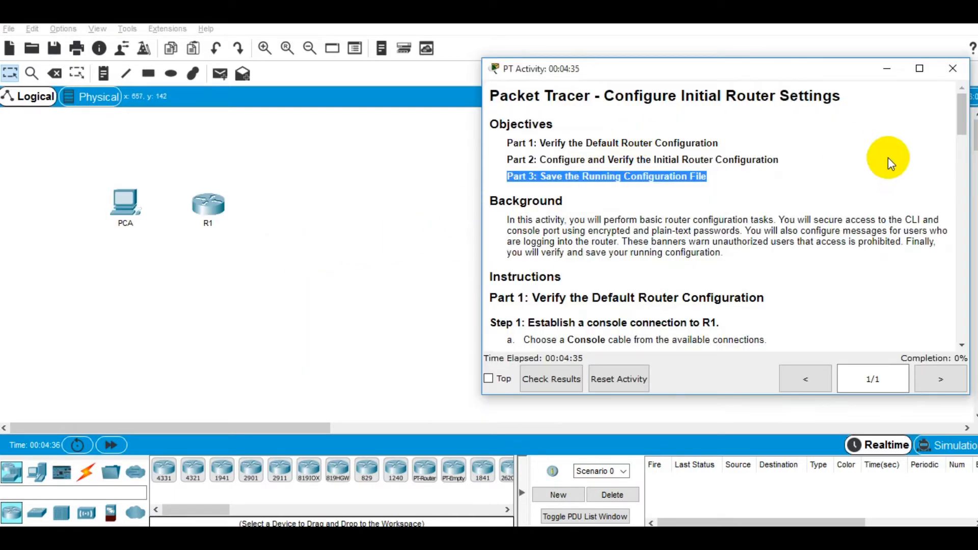
{"action": "scroll", "coordinate": [901, 168], "scroll_direction": "down", "scroll_amount": 1}
{"action": "scroll", "coordinate": [899, 166], "scroll_direction": "down", "scroll_amount": 1}
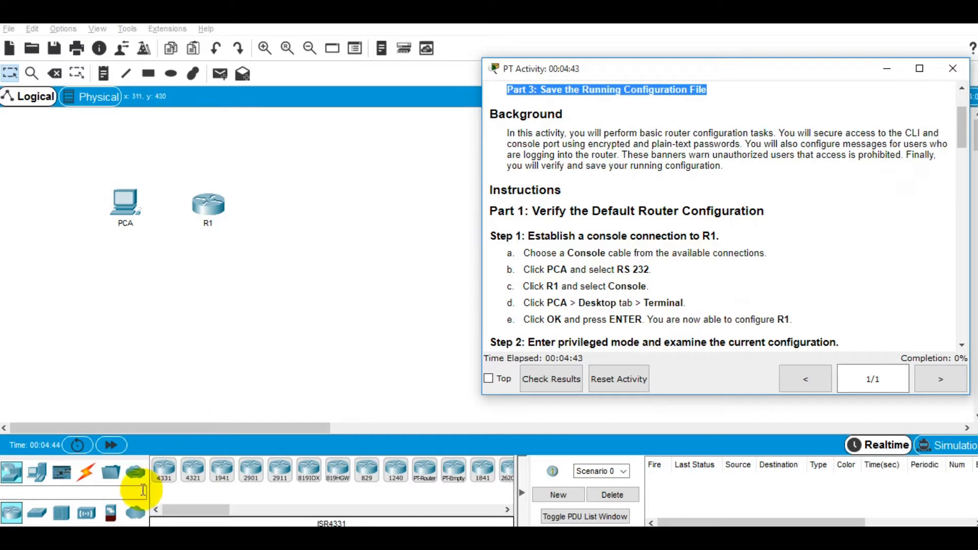
Step: Link PCA's RS 232 port to R1's Console port with a console cable, then open PCA
{"action": "left_click", "coordinate": [87, 471]}
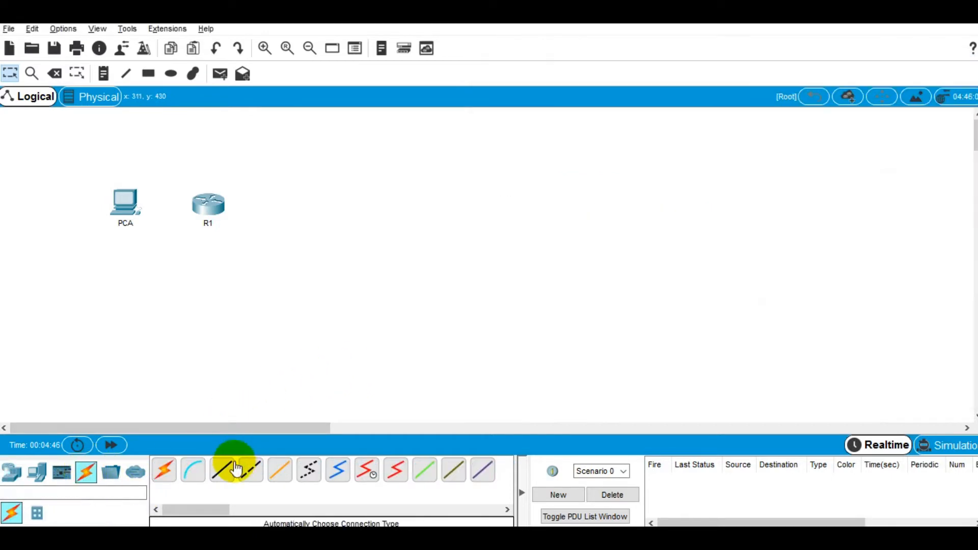
{"action": "left_click", "coordinate": [199, 481]}
{"action": "left_click", "coordinate": [124, 199]}
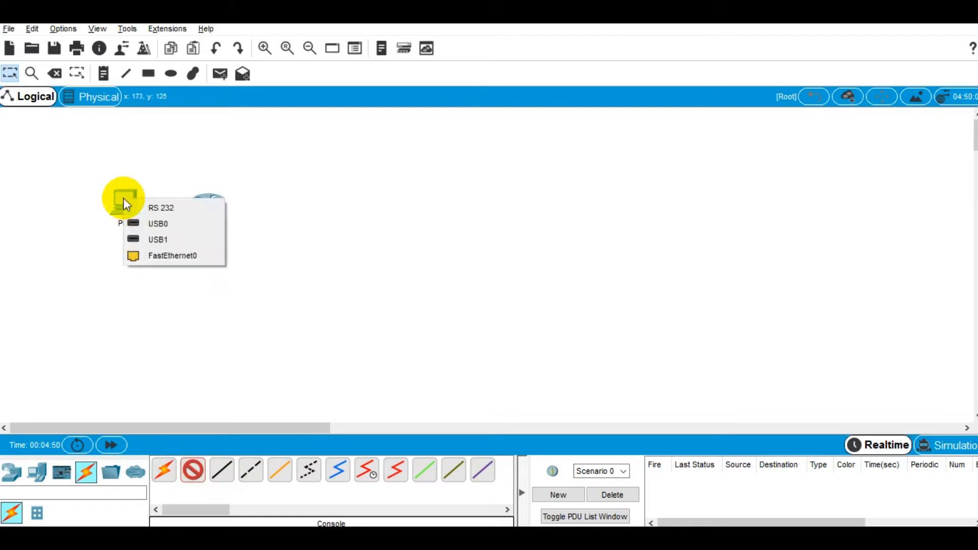
{"action": "left_click", "coordinate": [153, 208]}
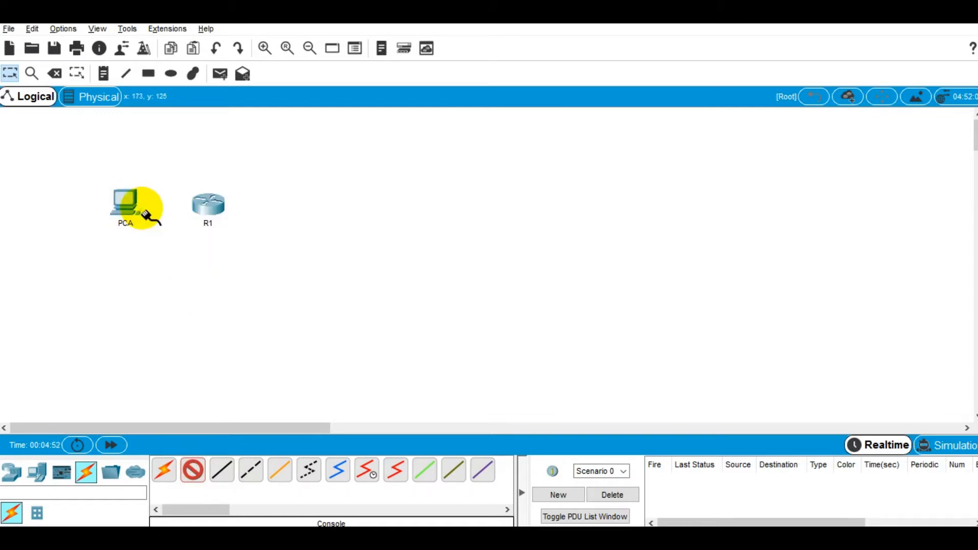
{"action": "left_click", "coordinate": [200, 203]}
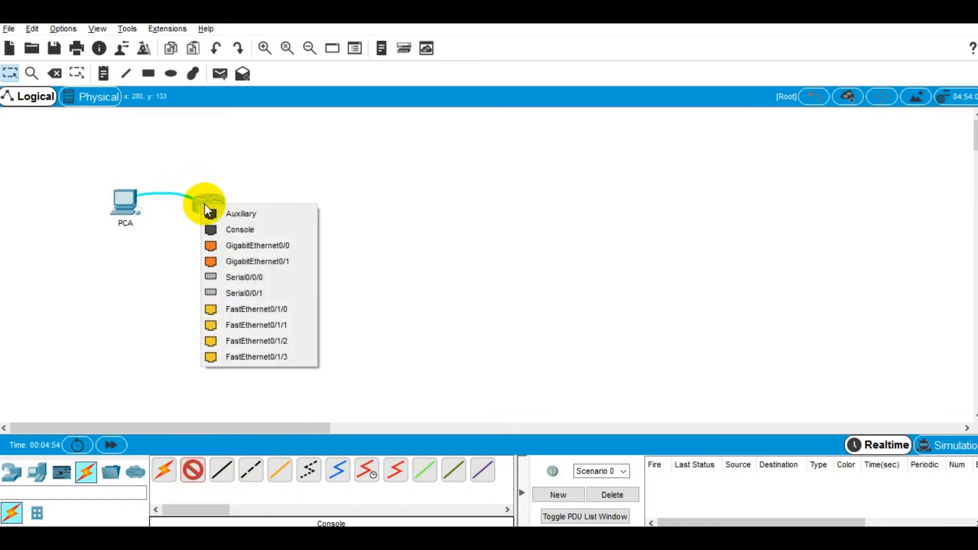
{"action": "left_click", "coordinate": [230, 230]}
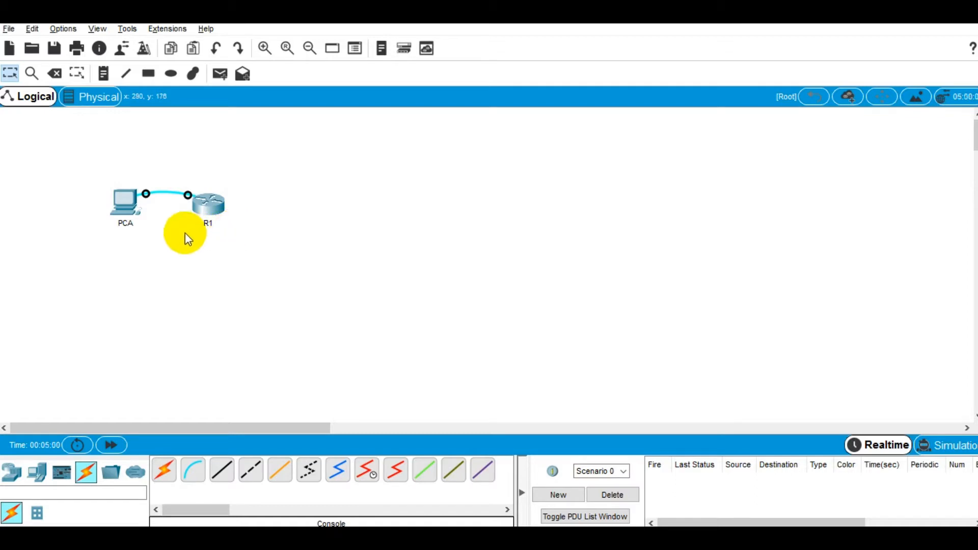
{"action": "left_click", "coordinate": [135, 205]}
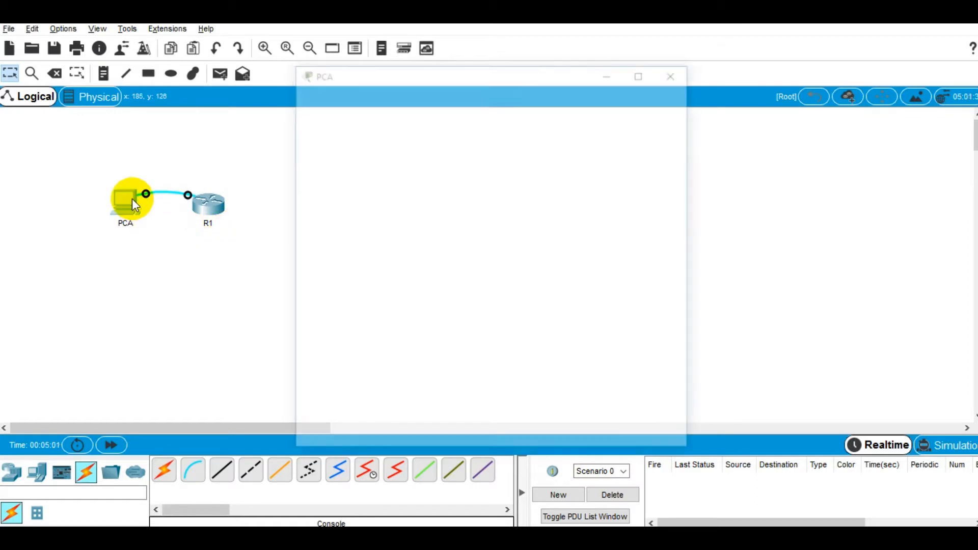
Step: Start PCA's Terminal with the 9600/8/None/1 settings and press Enter for R1's Router> prompt
{"action": "left_click", "coordinate": [424, 98]}
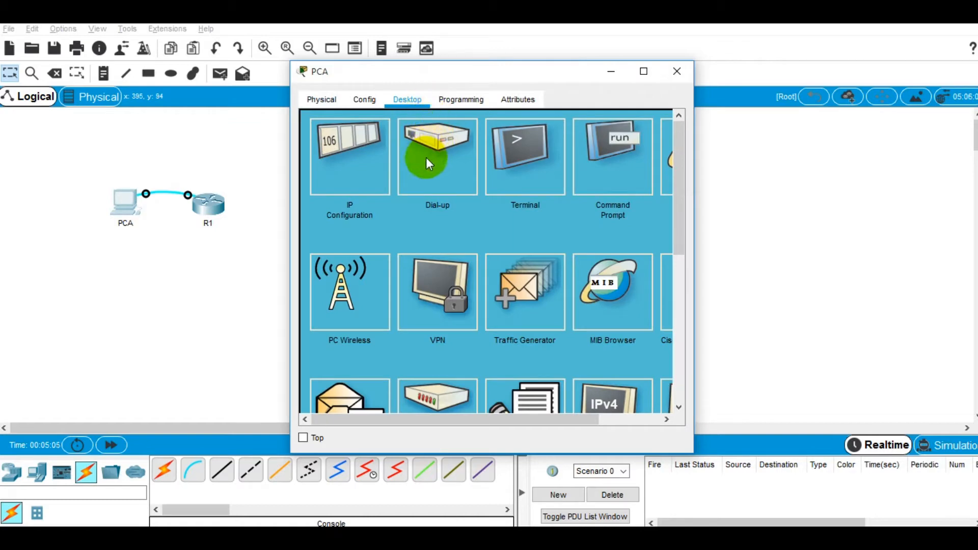
{"action": "left_click", "coordinate": [518, 157]}
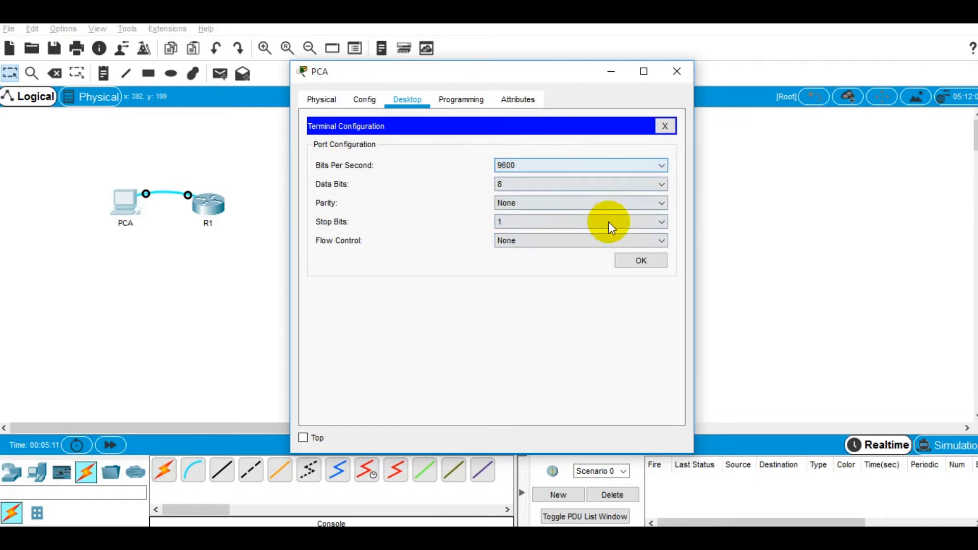
{"action": "left_click", "coordinate": [636, 261]}
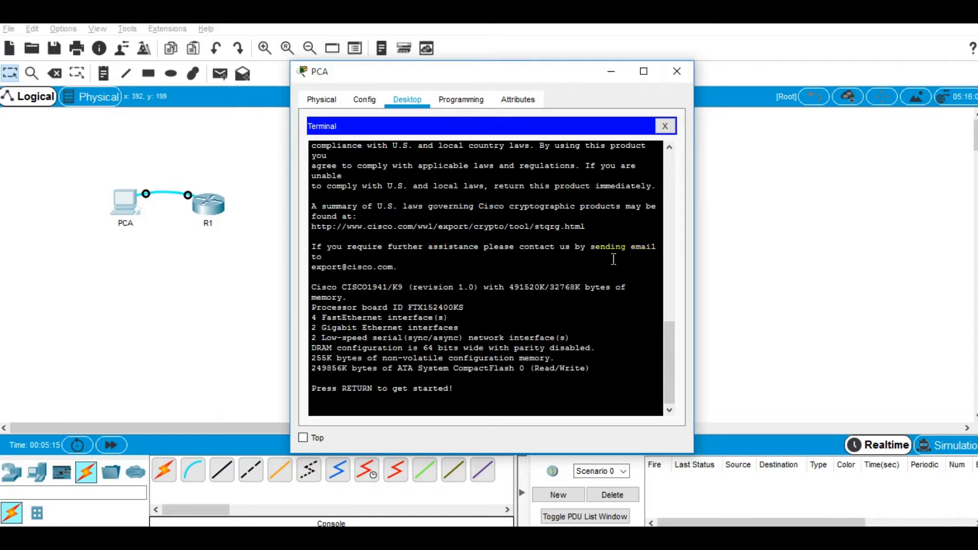
{"action": "left_click", "coordinate": [518, 301]}
{"action": "key", "text": "Return"}
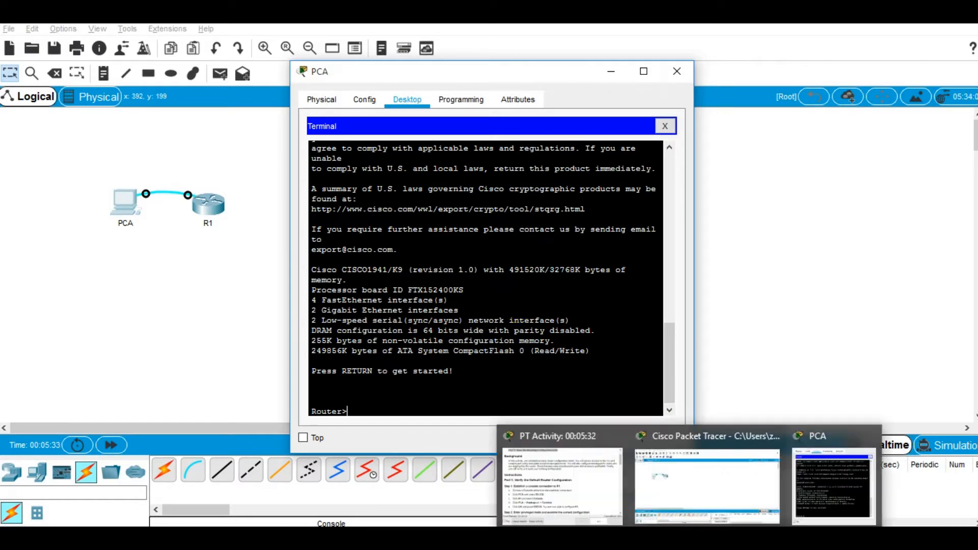
{"action": "left_click", "coordinate": [560, 484]}
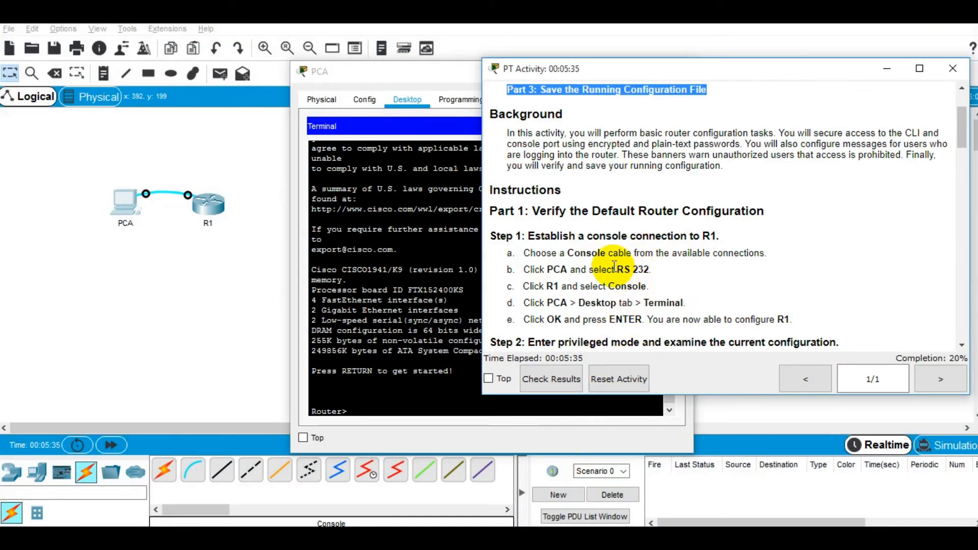
Step: Highlight Step 1's console steps, then scroll the instructions down to Step 2
{"action": "left_click_drag", "start_coordinate": [490, 236], "coordinate": [526, 236]}
{"action": "left_click_drag", "start_coordinate": [669, 260], "coordinate": [760, 306]}
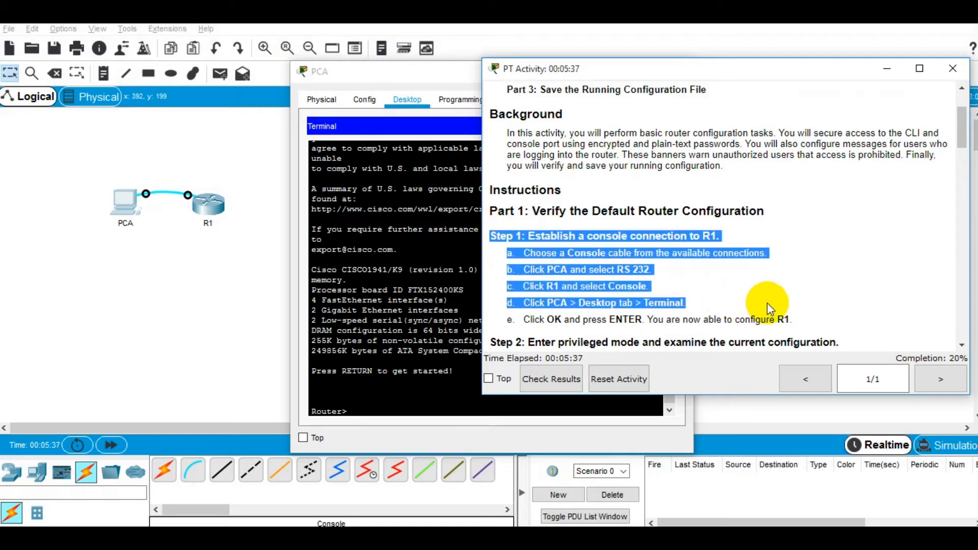
{"action": "scroll", "coordinate": [764, 307], "scroll_direction": "down", "scroll_amount": 1}
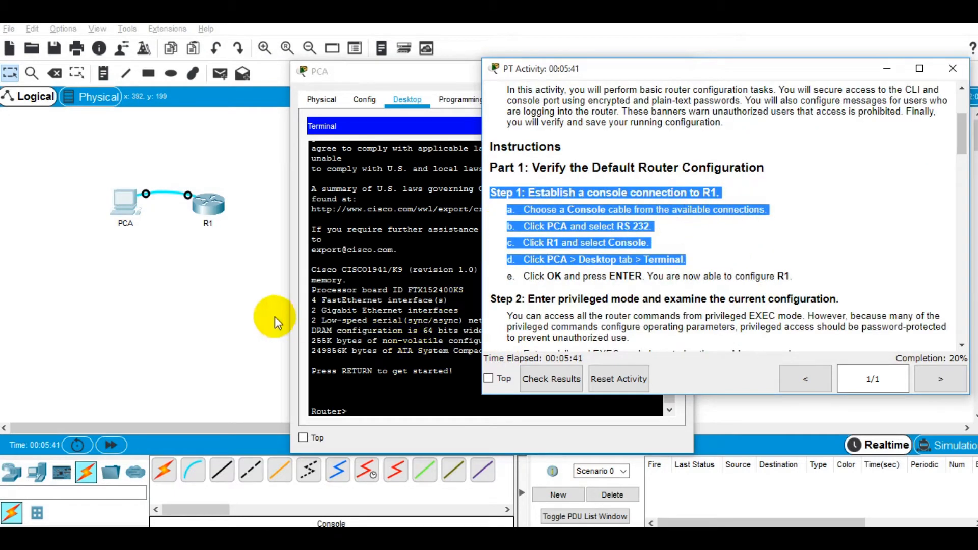
{"action": "scroll", "coordinate": [613, 232], "scroll_direction": "down", "scroll_amount": 1}
{"action": "scroll", "coordinate": [614, 232], "scroll_direction": "down", "scroll_amount": 1}
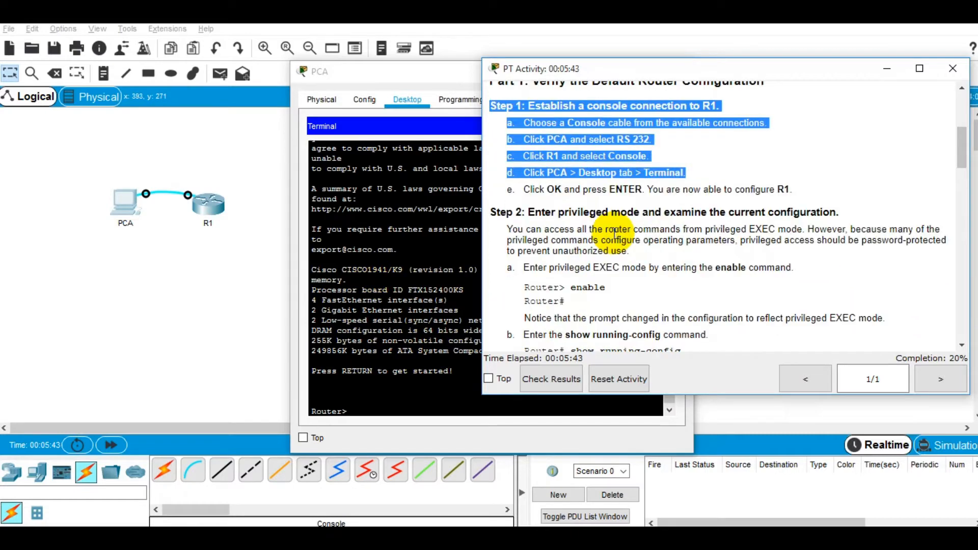
{"action": "scroll", "coordinate": [586, 224], "scroll_direction": "down", "scroll_amount": 1}
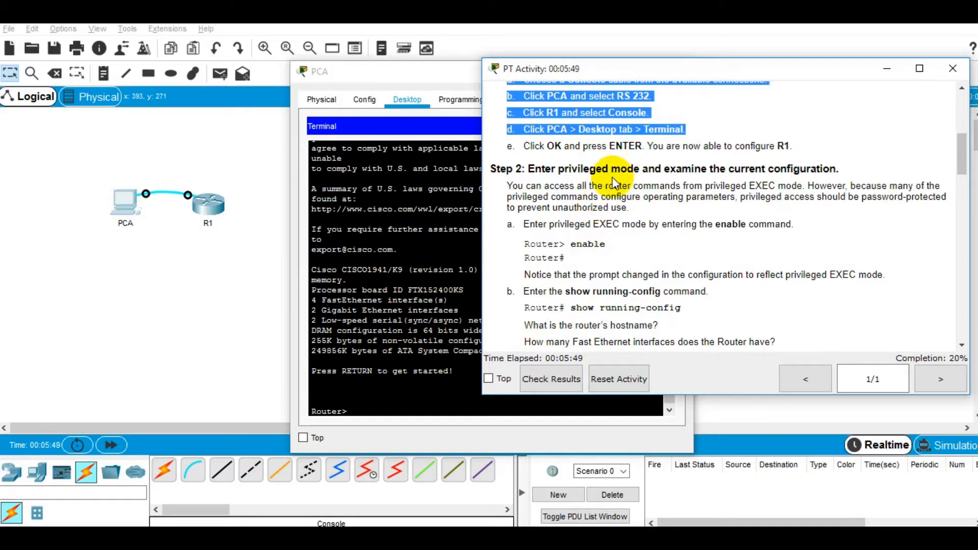
{"action": "left_click", "coordinate": [613, 180]}
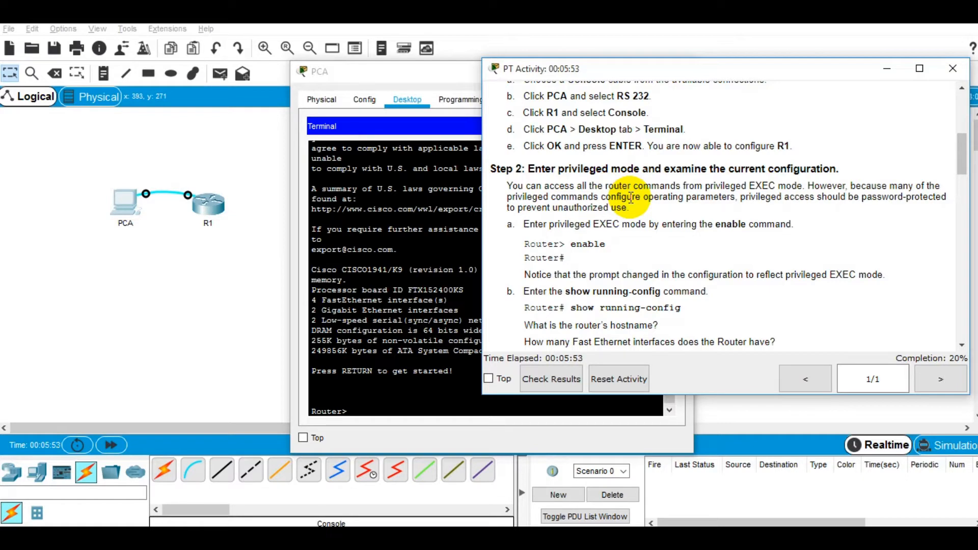
Step: Move PCA's terminal window to the left side, beside the instructions
{"action": "left_click", "coordinate": [393, 402]}
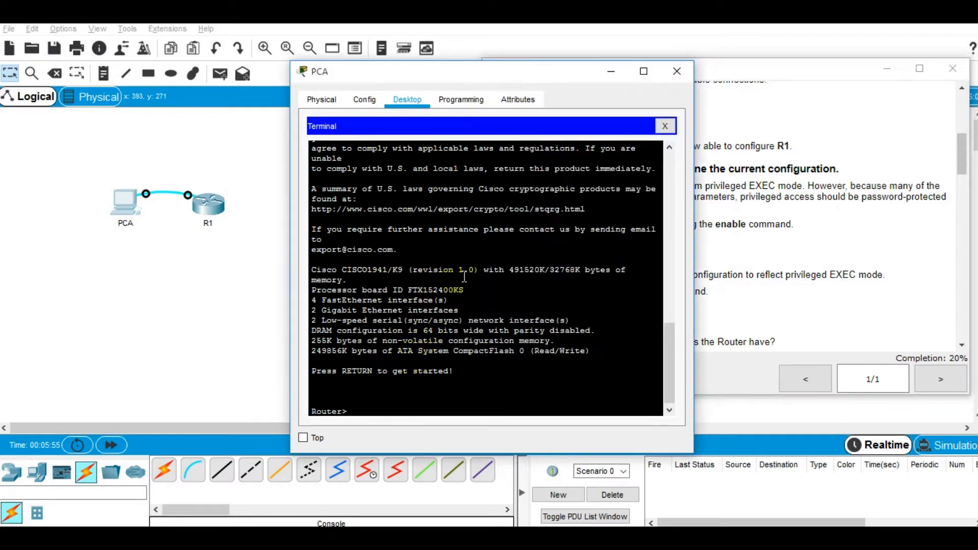
{"action": "left_click", "coordinate": [870, 183]}
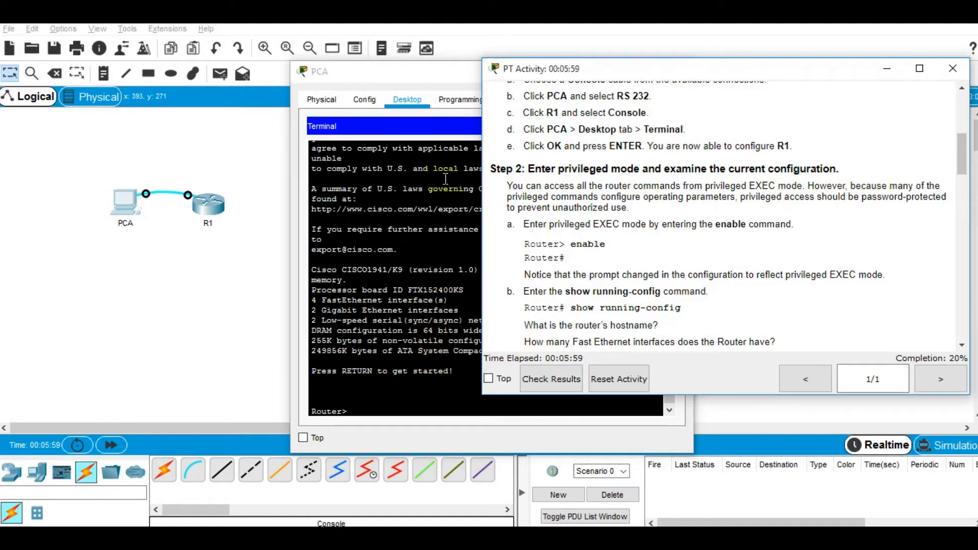
{"action": "left_click_drag", "start_coordinate": [430, 83], "coordinate": [226, 72]}
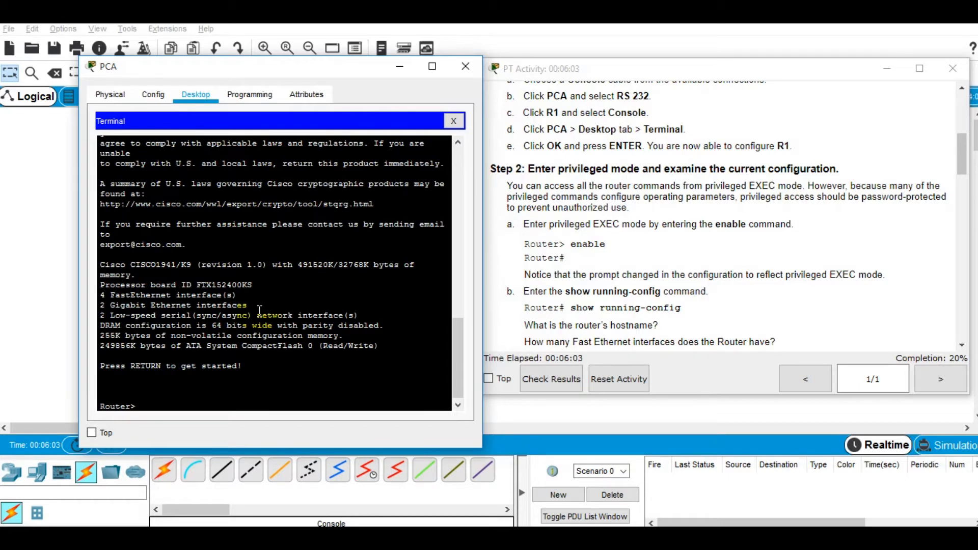
Step: Enter privileged EXEC mode on R1 with the enable command
{"action": "type", "text": "enable"}
{"action": "key", "text": "Return"}
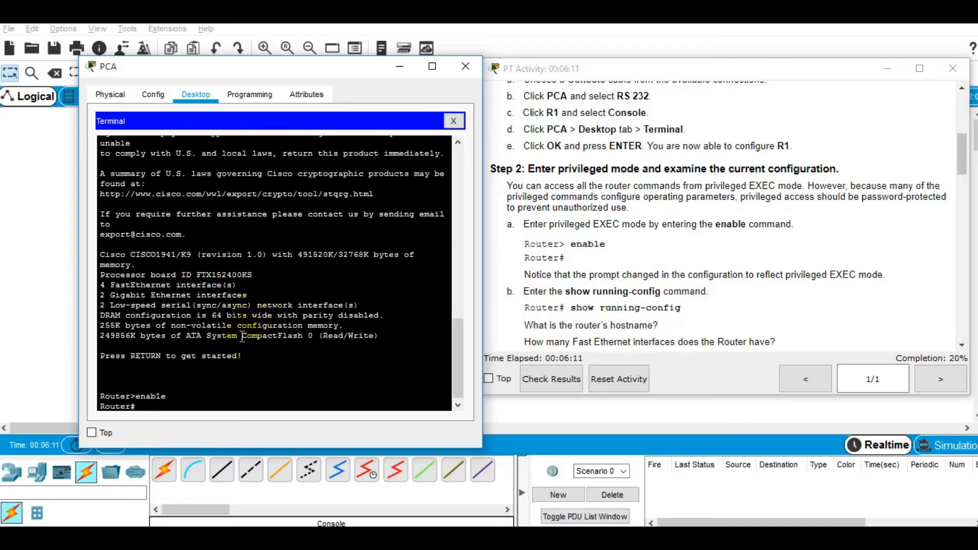
{"action": "left_click", "coordinate": [132, 406]}
{"action": "left_click_drag", "start_coordinate": [133, 396], "coordinate": [136, 396]}
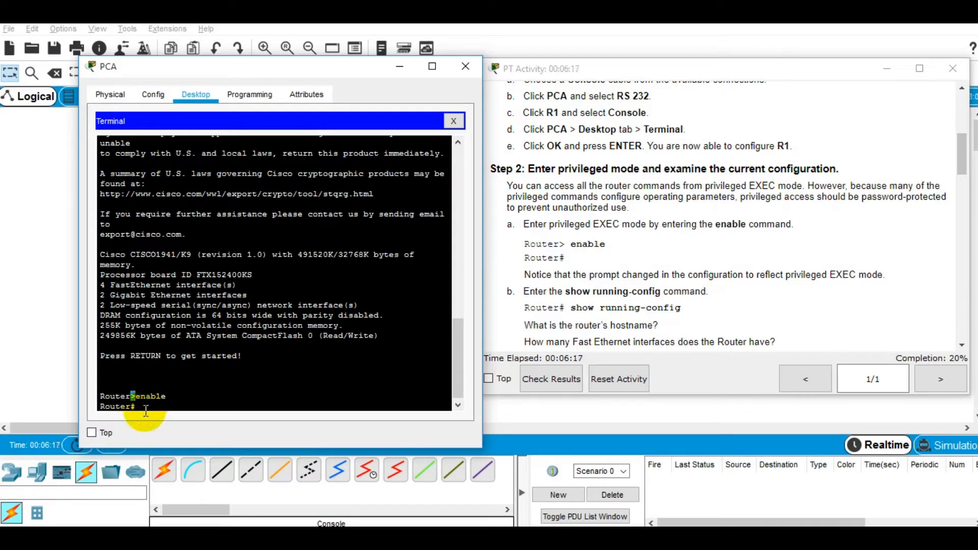
{"action": "left_click", "coordinate": [133, 406]}
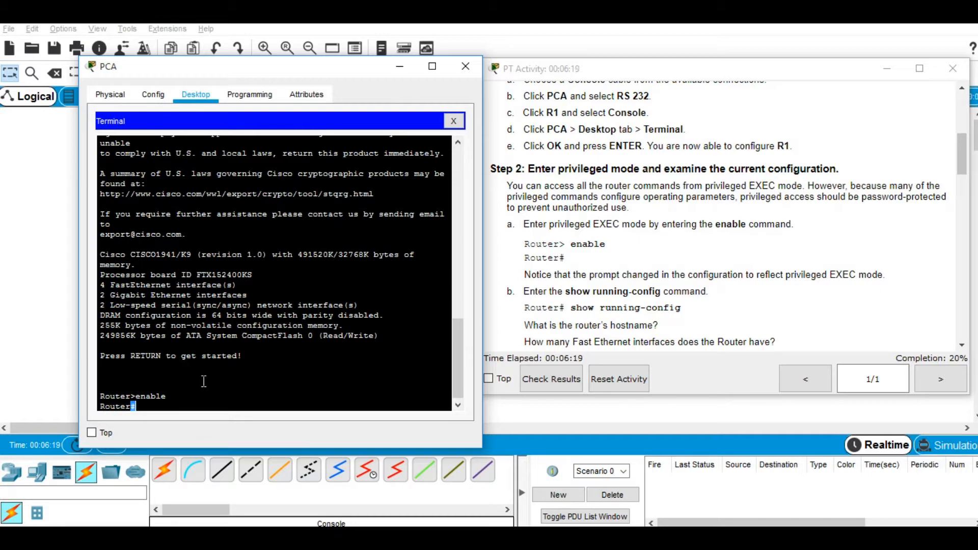
{"action": "left_click", "coordinate": [178, 407]}
Step: Run show running-config, completed from 'show run' with Tab, to list R1's configuration
{"action": "type", "text": "show run"}
{"action": "key", "text": "Tab"}
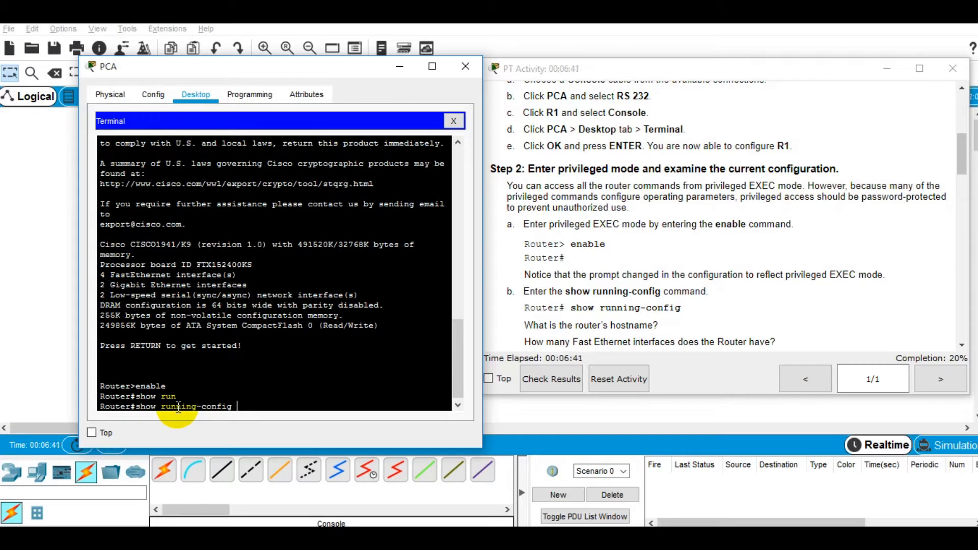
{"action": "key", "text": "BackSpace"}
{"action": "key", "text": "BackSpace"}
{"action": "key", "text": "BackSpace"}
{"action": "key", "text": "BackSpace"}
{"action": "key", "text": "BackSpace"}
{"action": "key", "text": "BackSpace"}
{"action": "key", "text": "BackSpace"}
{"action": "key", "text": "BackSpace"}
{"action": "key", "text": "BackSpace"}
{"action": "key", "text": "BackSpace"}
{"action": "key", "text": "BackSpace"}
{"action": "key", "text": "BackSpace"}
{"action": "key", "text": "BackSpace"}
{"action": "key", "text": "BackSpace"}
{"action": "key", "text": "BackSpace"}
{"action": "key", "text": "BackSpace"}
{"action": "key", "text": "BackSpace"}
{"action": "key", "text": "BackSpace"}
{"action": "key", "text": "BackSpace"}
{"action": "type", "text": "show run"}
{"action": "key", "text": "Tab"}
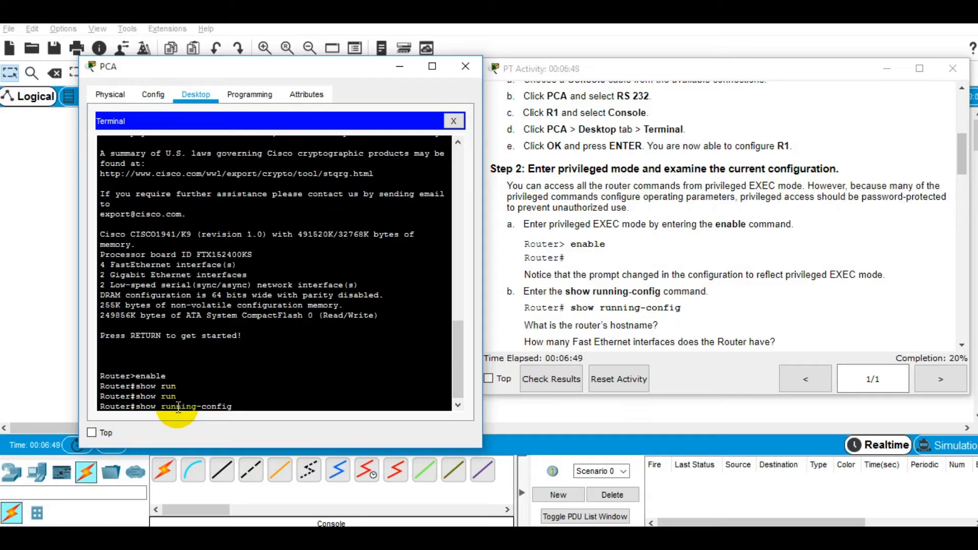
{"action": "key", "text": "Return"}
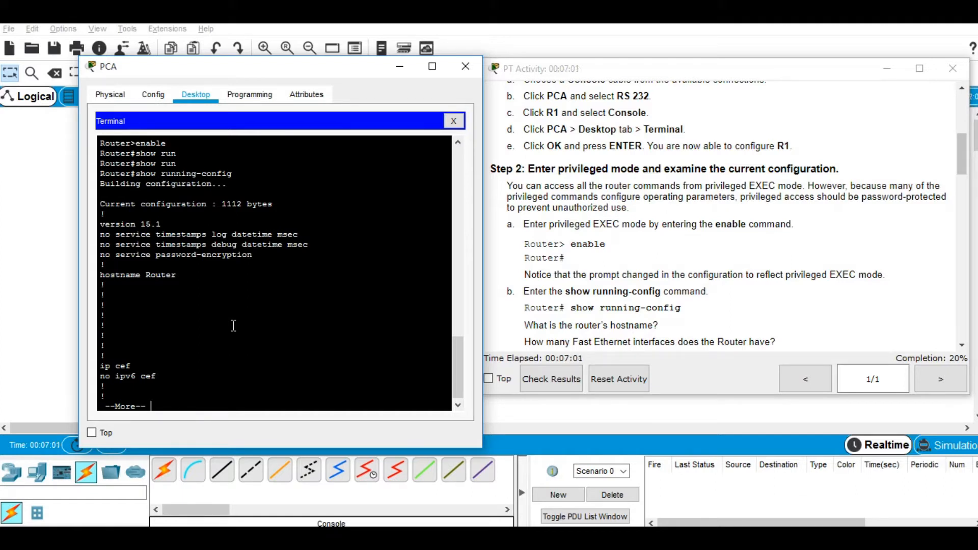
Step: Page through the running config and highlight the 'hostname Router' line
{"action": "key", "text": "space"}
{"action": "key", "text": "space"}
{"action": "key", "text": "space"}
{"action": "key", "text": "space"}
{"action": "key", "text": "space"}
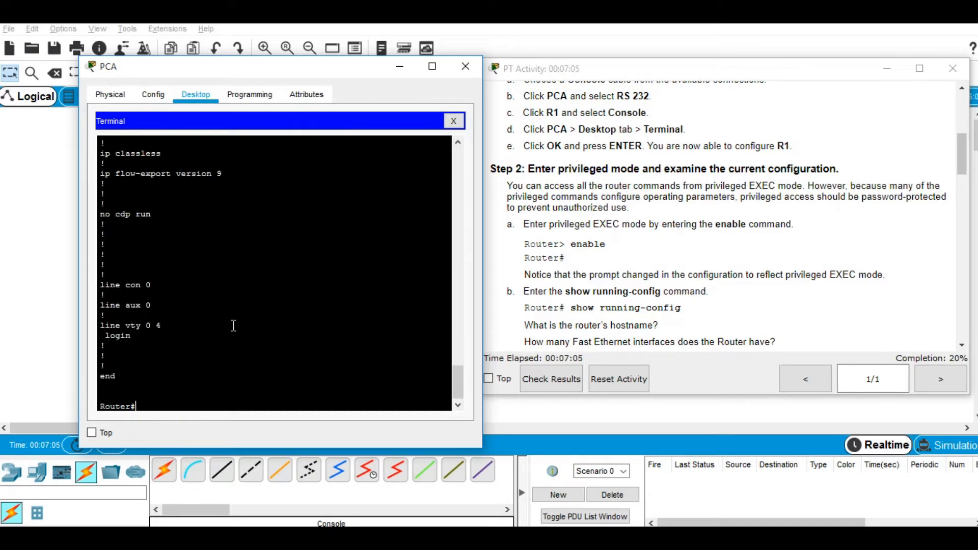
{"action": "scroll", "coordinate": [233, 325], "scroll_direction": "up", "scroll_amount": 10}
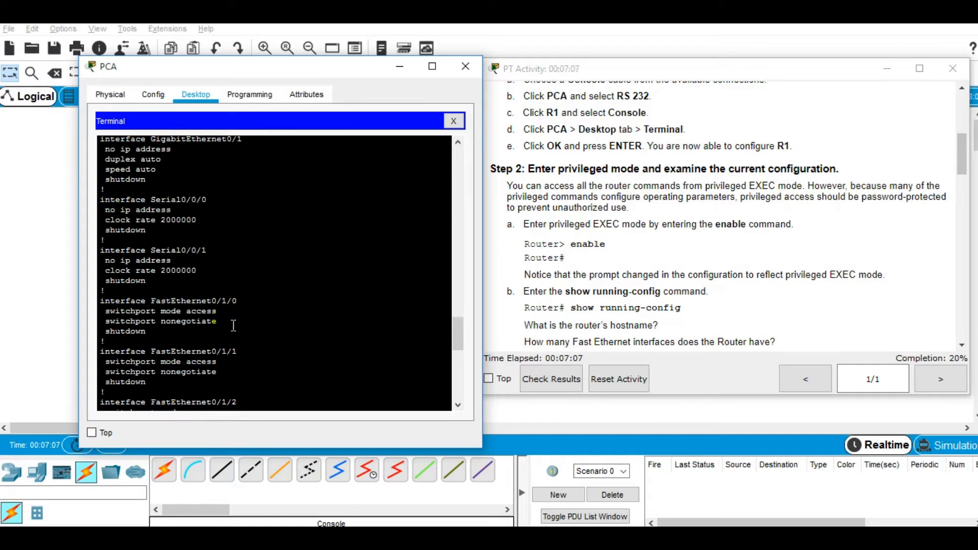
{"action": "scroll", "coordinate": [233, 326], "scroll_direction": "up", "scroll_amount": 10}
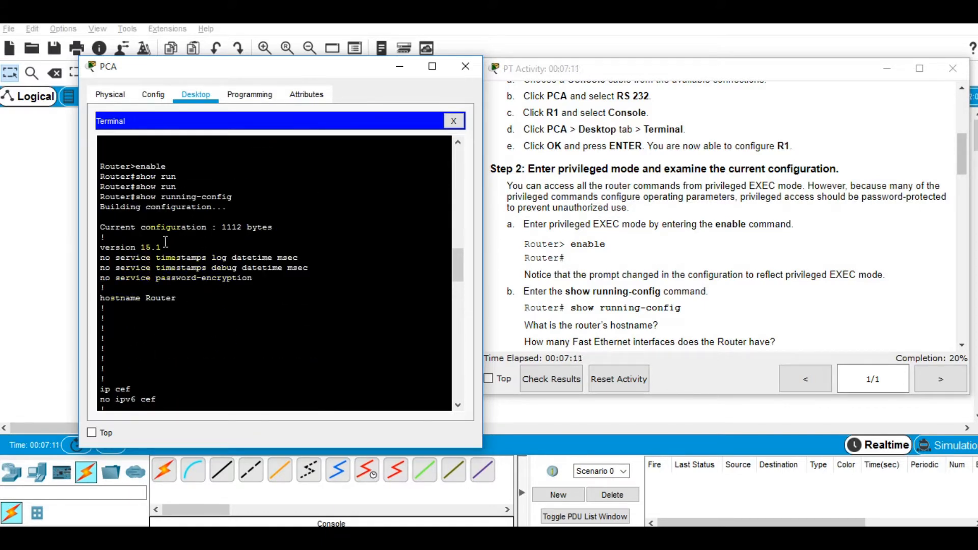
{"action": "triple_click", "coordinate": [145, 297]}
{"action": "scroll", "coordinate": [145, 301], "scroll_direction": "down", "scroll_amount": 3}
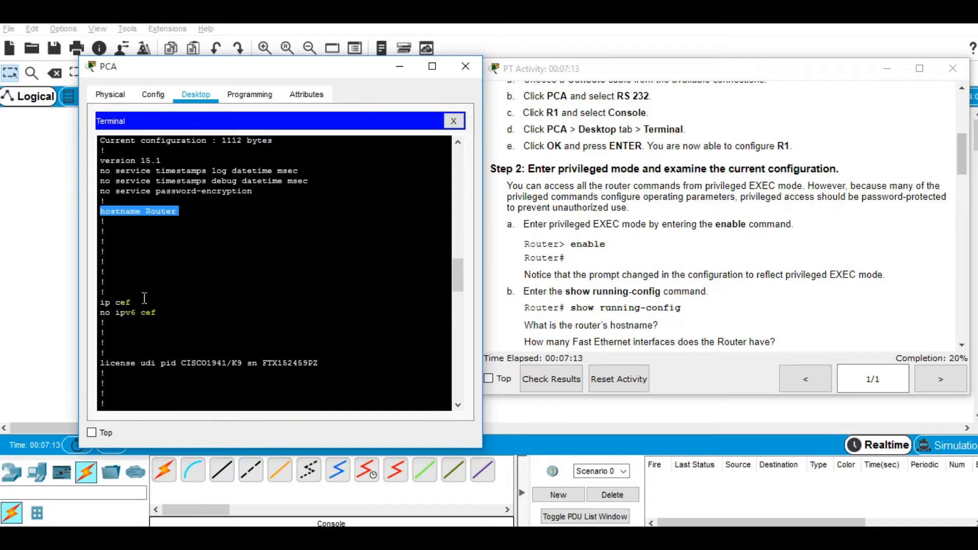
{"action": "scroll", "coordinate": [167, 346], "scroll_direction": "up", "scroll_amount": 4}
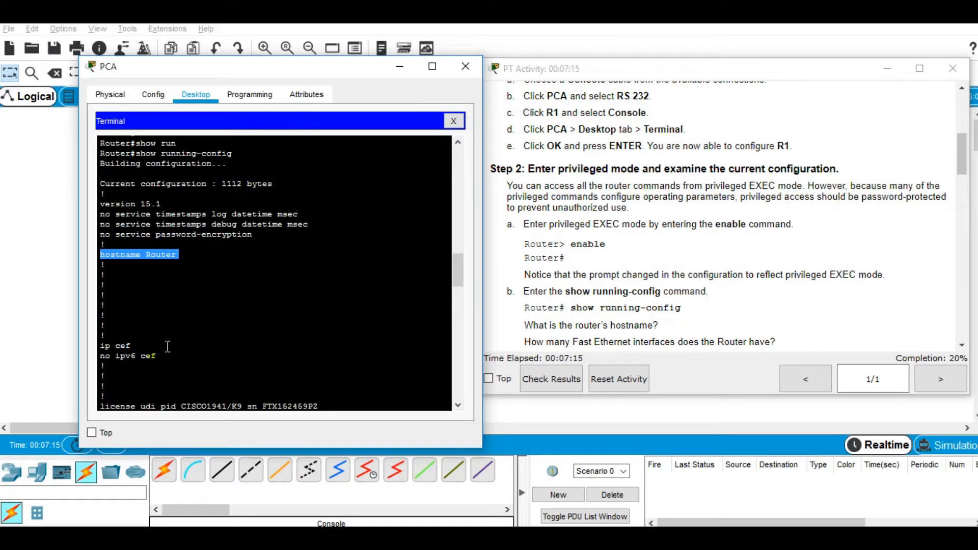
{"action": "scroll", "coordinate": [193, 311], "scroll_direction": "down", "scroll_amount": 5}
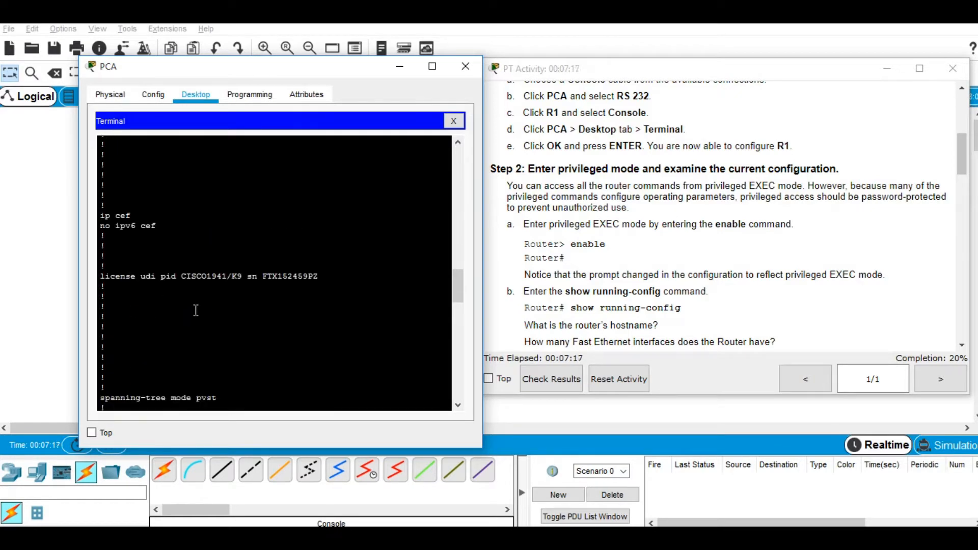
Step: Match the lab's hostname question to the value Router in the configuration
{"action": "left_click", "coordinate": [668, 265]}
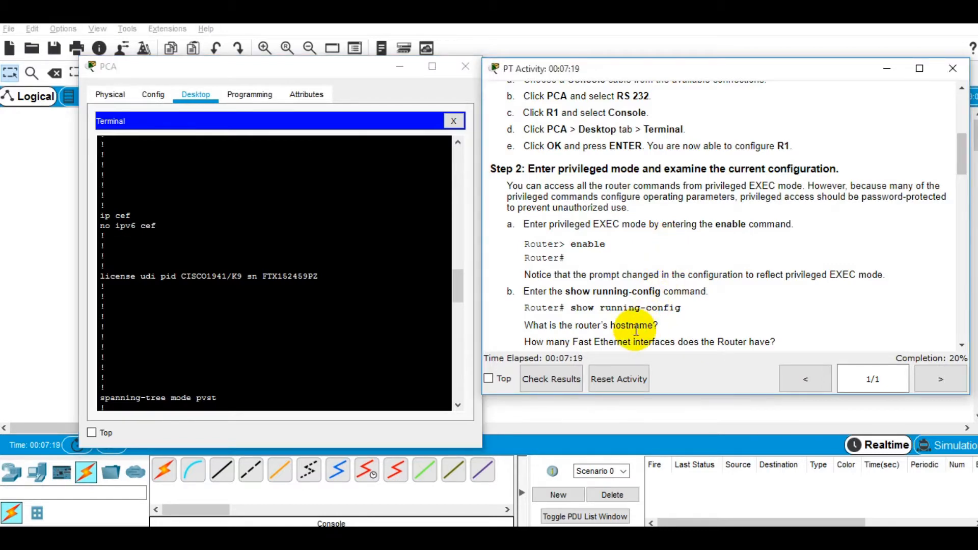
{"action": "scroll", "coordinate": [635, 331], "scroll_direction": "down", "scroll_amount": 1}
{"action": "triple_click", "coordinate": [641, 281]}
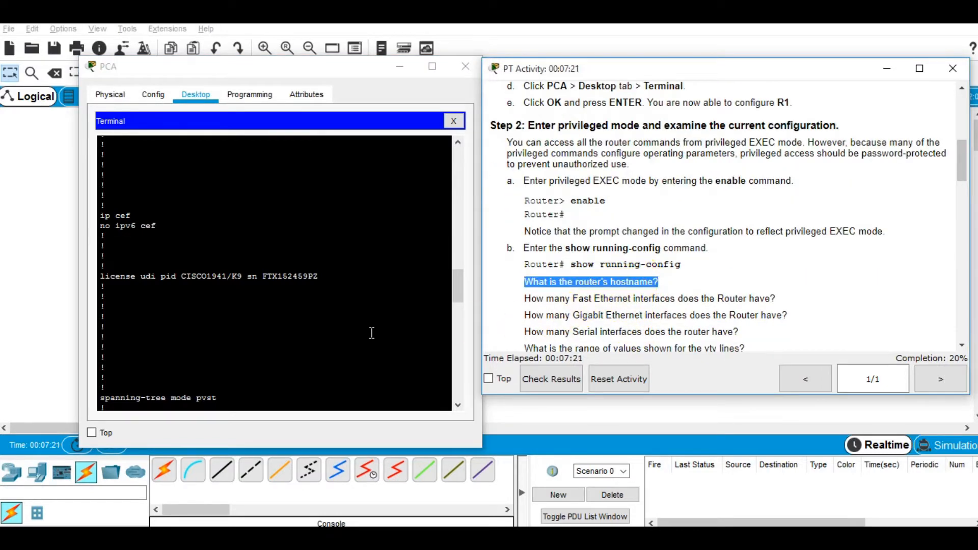
{"action": "left_click", "coordinate": [355, 305]}
{"action": "scroll", "coordinate": [355, 305], "scroll_direction": "up", "scroll_amount": 3}
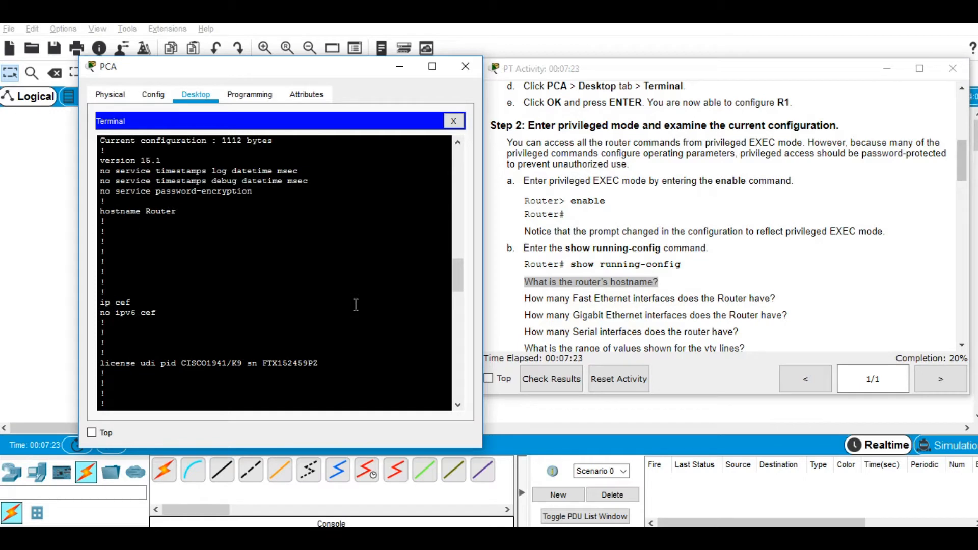
{"action": "double_click", "coordinate": [631, 281]}
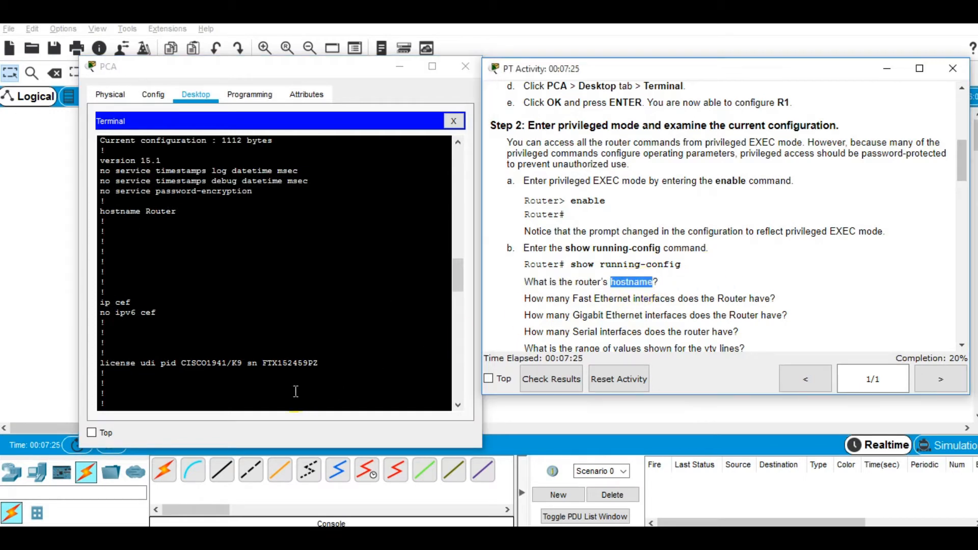
{"action": "double_click", "coordinate": [162, 213]}
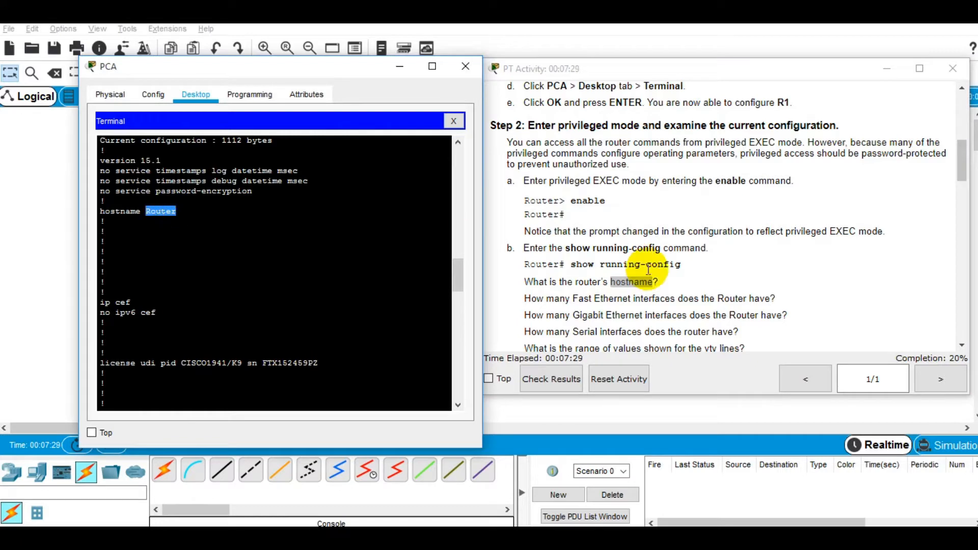
{"action": "double_click", "coordinate": [583, 299]}
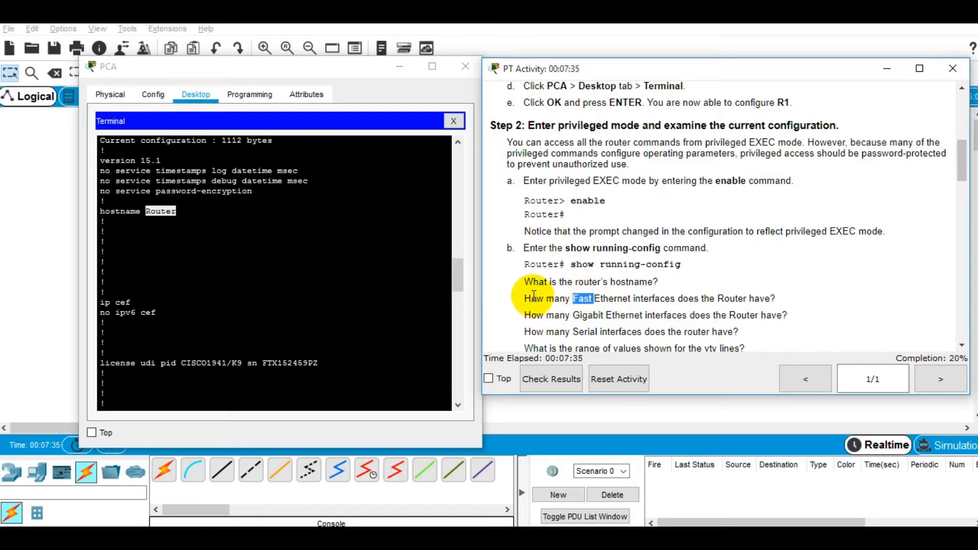
Step: Launch a blank Notepad through the Run prompt with 'notepad'
{"action": "key", "text": "super+r"}
{"action": "type", "text": "notepad"}
{"action": "key", "text": "Return"}
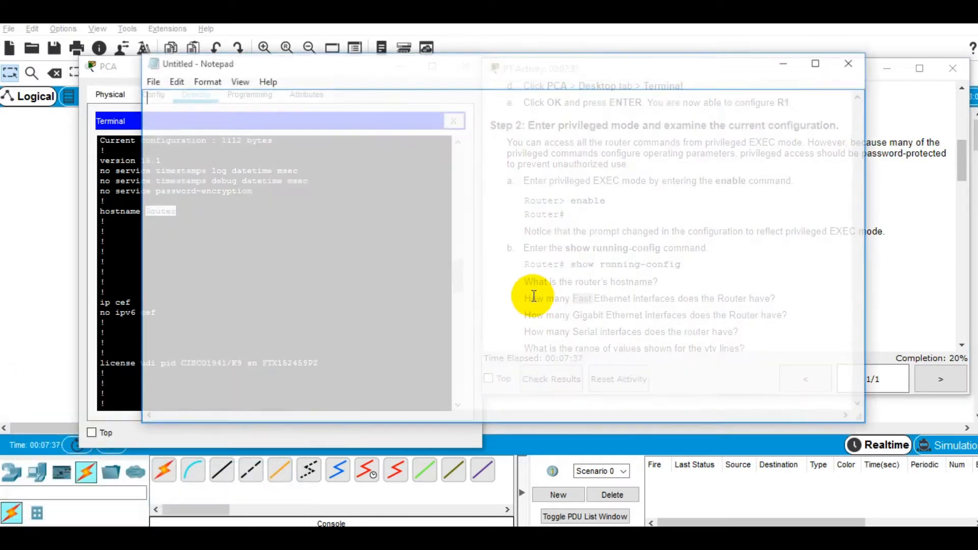
Step: Record 'b.' and '1. hostname : Router' in Notepad, begin '2.', then minimize it
{"action": "left_click_drag", "start_coordinate": [461, 81], "coordinate": [633, 138]}
{"action": "type", "text": "b. ho"}
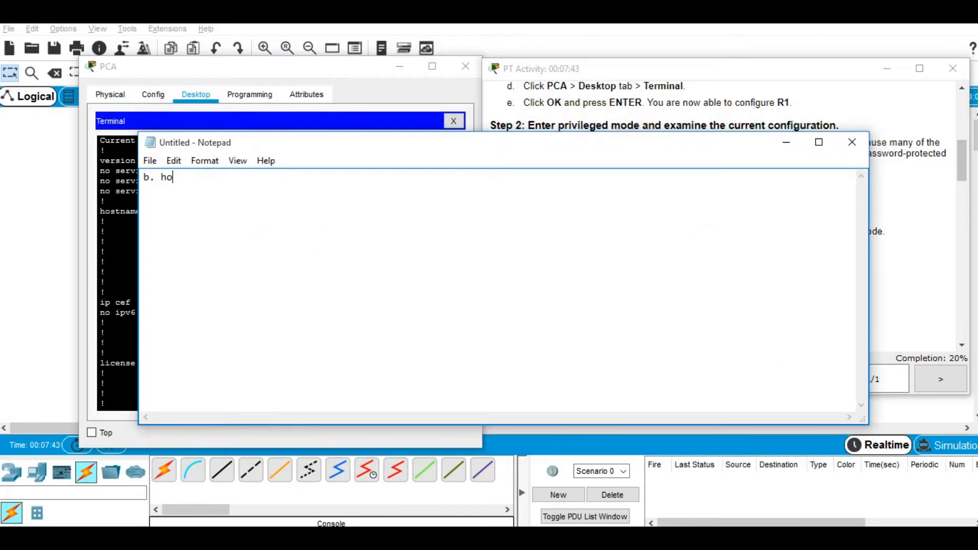
{"action": "type", "text": "stname : Router"}
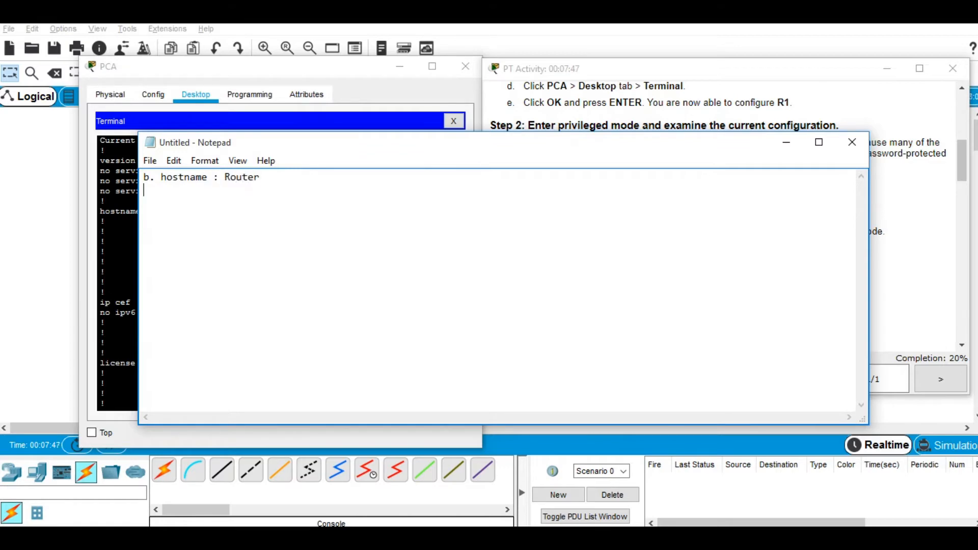
{"action": "key", "text": "Up"}
{"action": "key", "text": "Right"}
{"action": "key", "text": "Right"}
{"action": "key", "text": "Return"}
{"action": "type", "text": "1"}
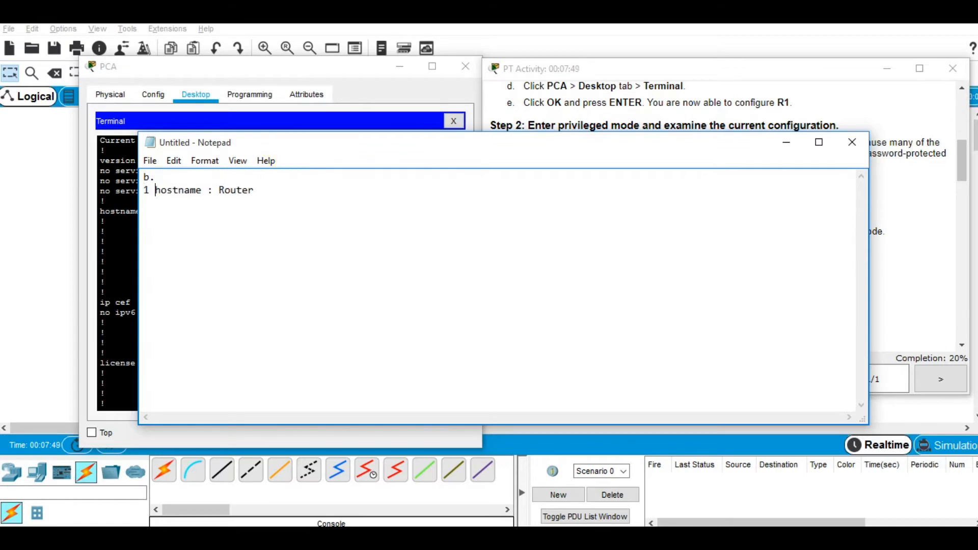
{"action": "key", "text": "BackSpace"}
{"action": "type", "text": "."}
{"action": "key", "text": "Down"}
{"action": "type", "text": "2."}
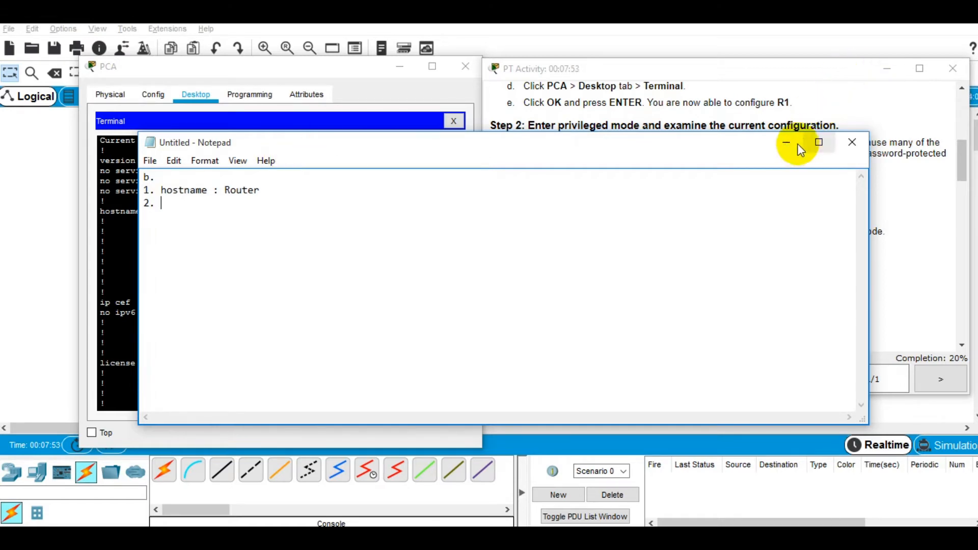
{"action": "left_click", "coordinate": [794, 144]}
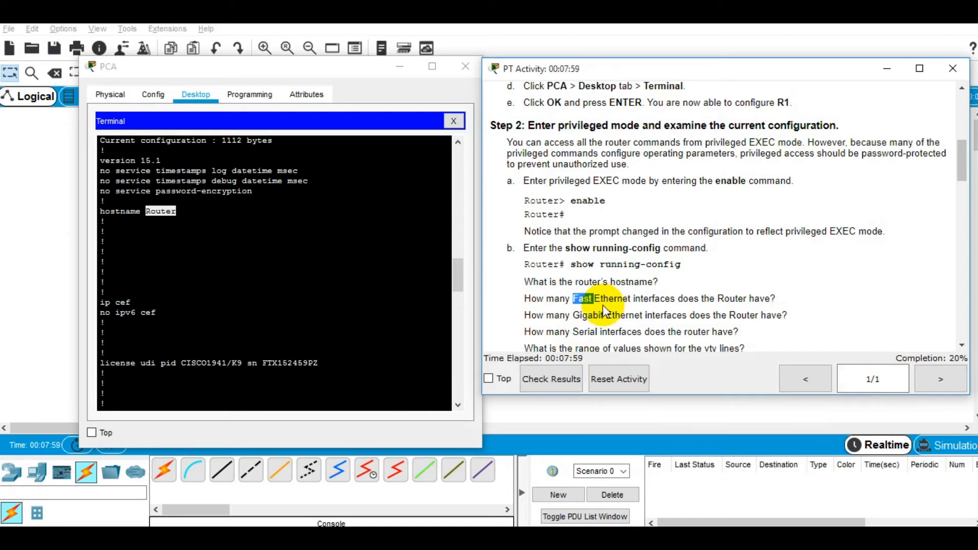
Step: Scroll the running config and select the four FastEthernet0/1/0–0/1/3 interface blocks
{"action": "scroll", "coordinate": [321, 314], "scroll_direction": "down", "scroll_amount": 9}
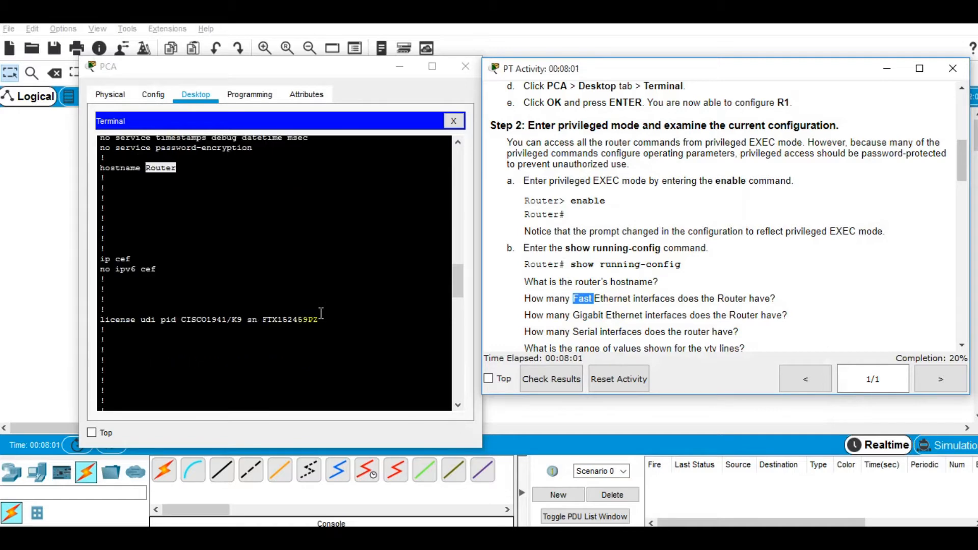
{"action": "scroll", "coordinate": [321, 313], "scroll_direction": "down", "scroll_amount": 6}
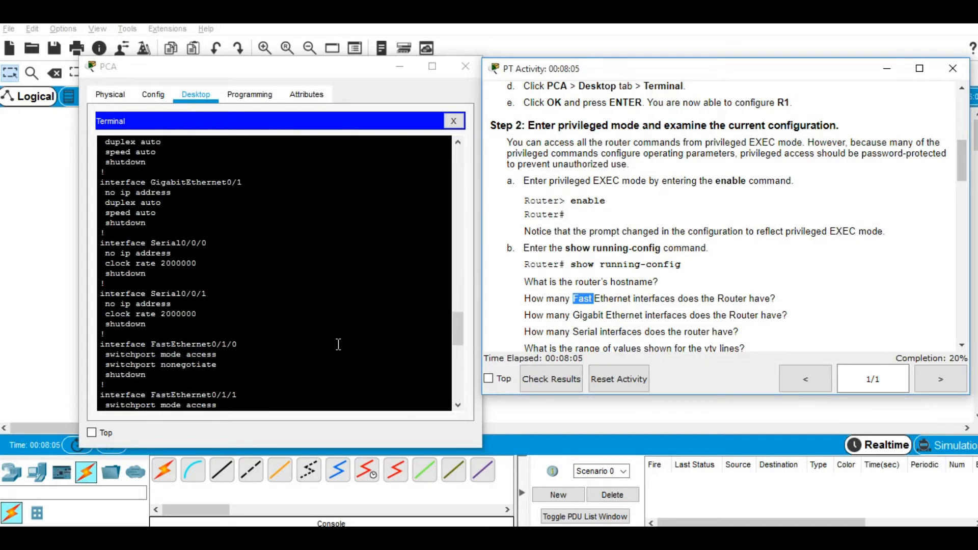
{"action": "scroll", "coordinate": [335, 332], "scroll_direction": "down", "scroll_amount": 4}
{"action": "scroll", "coordinate": [334, 332], "scroll_direction": "down", "scroll_amount": 2}
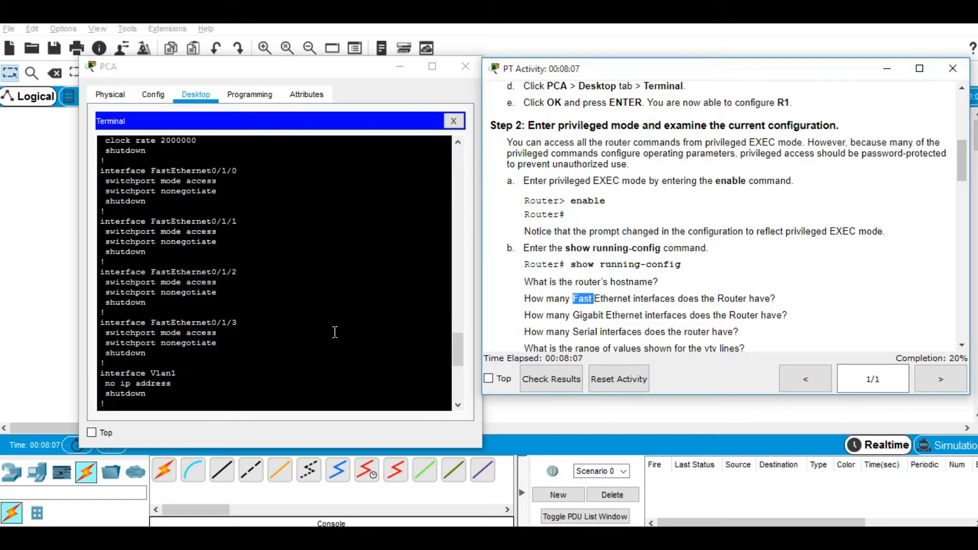
{"action": "scroll", "coordinate": [259, 292], "scroll_direction": "down", "scroll_amount": 2}
{"action": "scroll", "coordinate": [258, 292], "scroll_direction": "up", "scroll_amount": 1}
{"action": "left_click", "coordinate": [222, 321]}
{"action": "left_click_drag", "start_coordinate": [232, 324], "coordinate": [236, 323]}
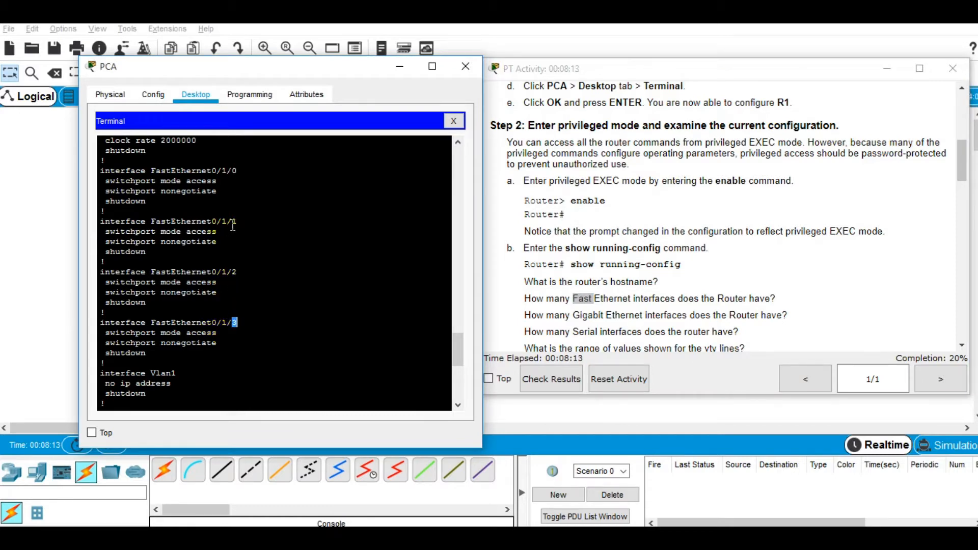
{"action": "left_click_drag", "start_coordinate": [217, 344], "coordinate": [102, 171]}
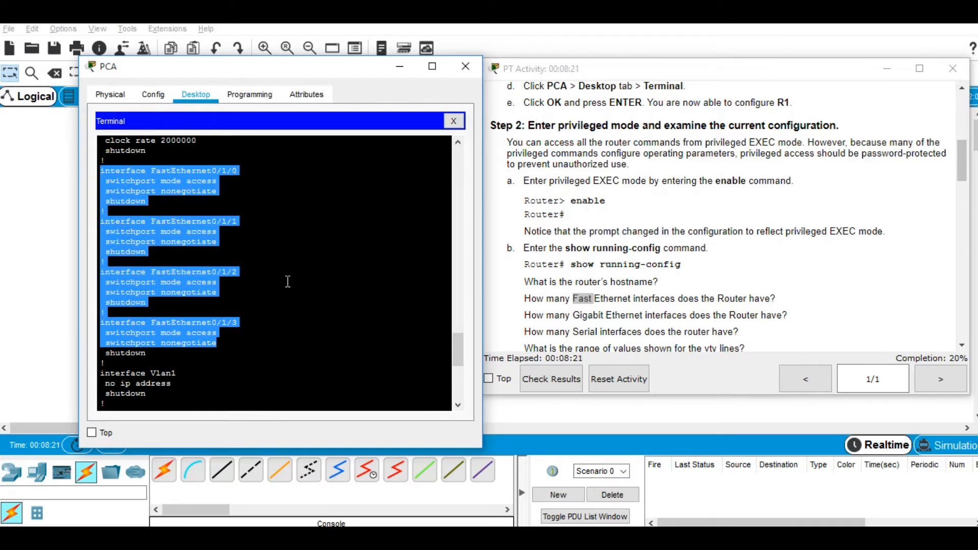
{"action": "scroll", "coordinate": [287, 281], "scroll_direction": "up", "scroll_amount": 2}
{"action": "scroll", "coordinate": [287, 282], "scroll_direction": "down", "scroll_amount": 2}
{"action": "left_click", "coordinate": [586, 300]}
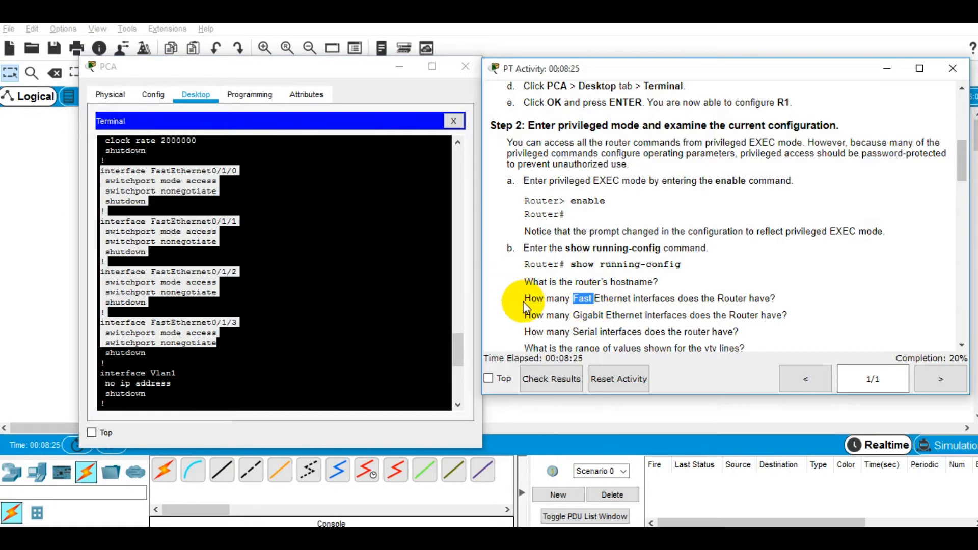
Step: Type answer 2 'fastethener: 4 interface.' in Notepad and begin item '3.'
{"action": "left_click", "coordinate": [701, 541]}
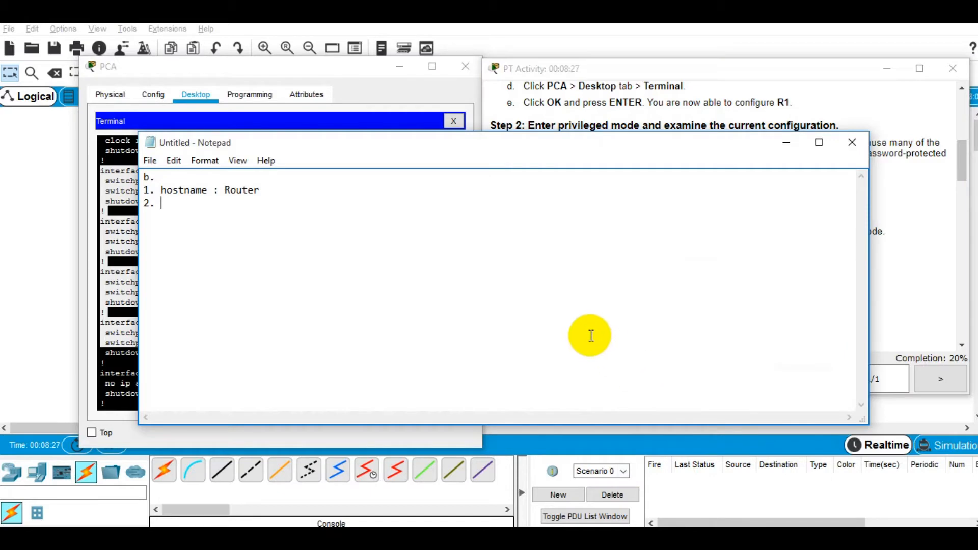
{"action": "type", "text": "fas"}
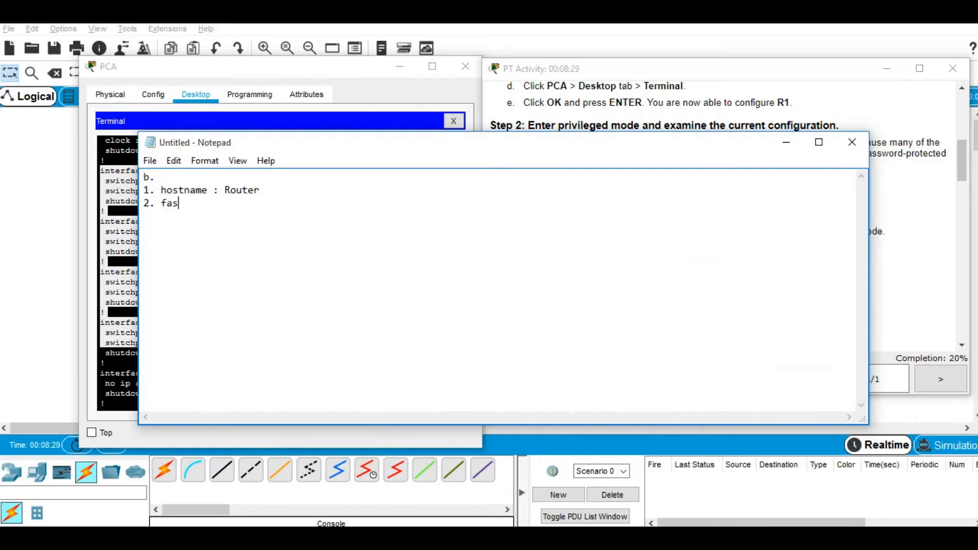
{"action": "type", "text": "tethener: 4 interfac"}
{"action": "key", "text": "Return"}
{"action": "type", "text": "3"}
{"action": "key", "text": "BackSpace"}
{"action": "key", "text": "BackSpace"}
{"action": "key", "text": "BackSpace"}
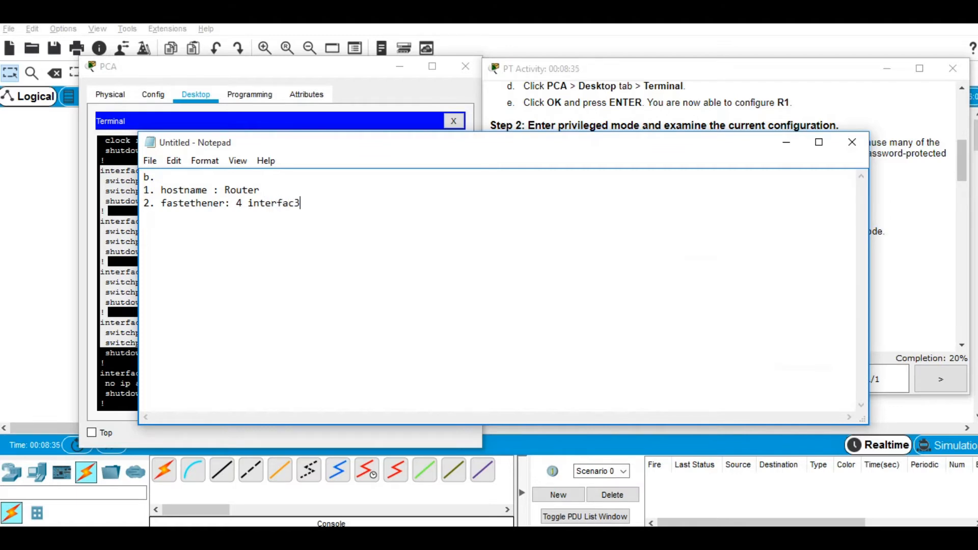
{"action": "type", "text": "e."}
{"action": "key", "text": "Return"}
{"action": "type", "text": "3."}
Step: Correct 'fastethener' to 'fastethernet' in answer 2, then minimize Notepad
{"action": "key", "text": "Up"}
{"action": "key", "text": "Right"}
{"action": "key", "text": "Right"}
{"action": "key", "text": "Right"}
{"action": "key", "text": "Right"}
{"action": "key", "text": "Right"}
{"action": "key", "text": "Delete"}
{"action": "key", "text": "BackSpace"}
{"action": "key", "text": "BackSpace"}
{"action": "key", "text": "BackSpace"}
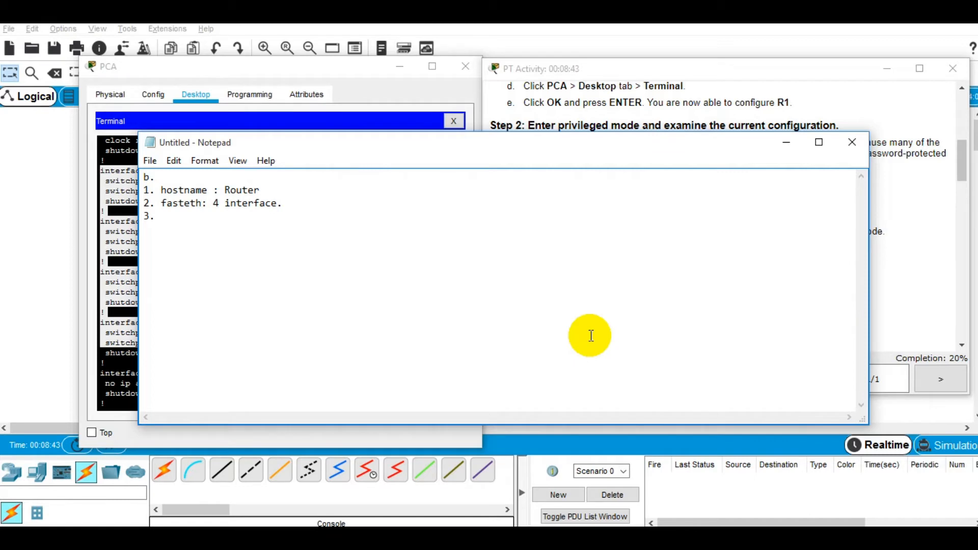
{"action": "type", "text": "ernet"}
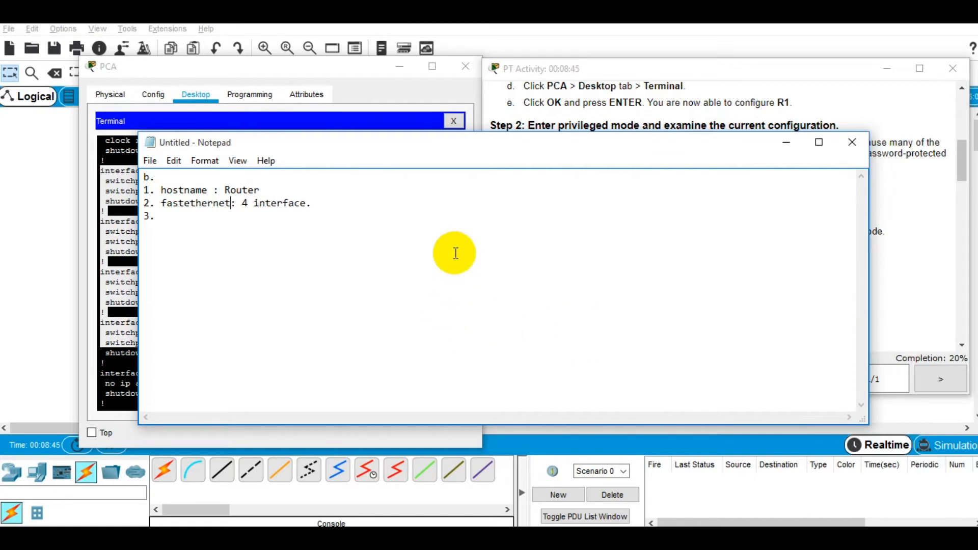
{"action": "left_click", "coordinate": [794, 142]}
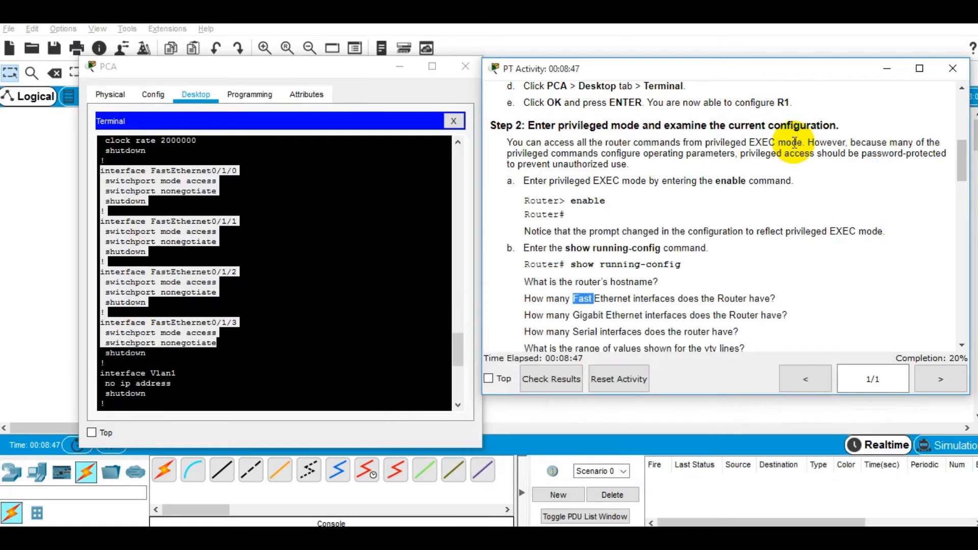
Step: Locate the two Gigabit Ethernet interfaces in the running config
{"action": "double_click", "coordinate": [627, 315]}
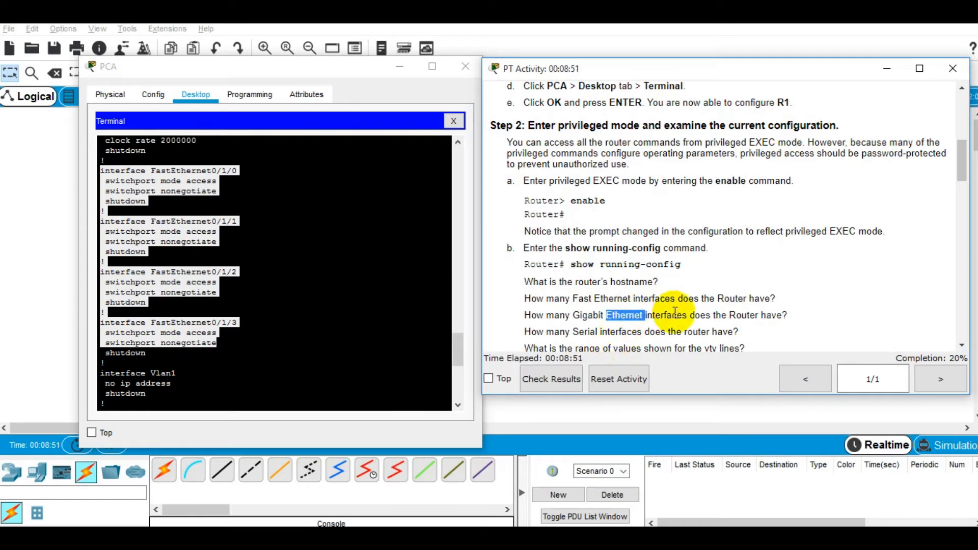
{"action": "left_click", "coordinate": [330, 320]}
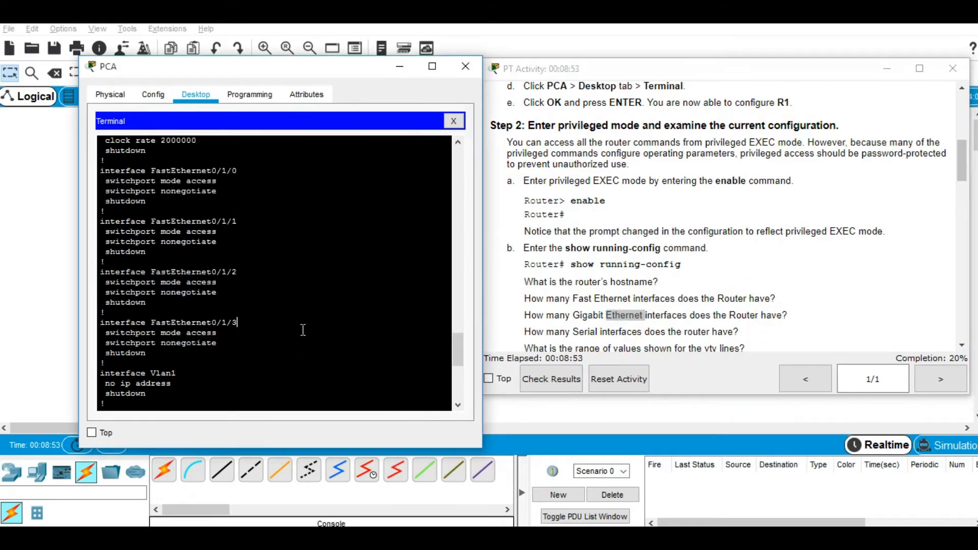
{"action": "scroll", "coordinate": [303, 330], "scroll_direction": "up", "scroll_amount": 3}
{"action": "scroll", "coordinate": [303, 329], "scroll_direction": "up", "scroll_amount": 3}
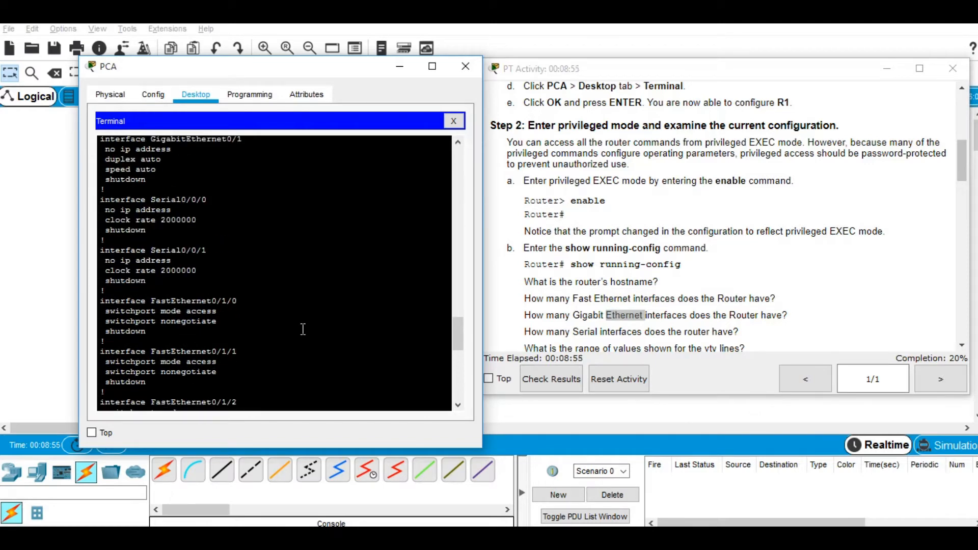
{"action": "scroll", "coordinate": [303, 328], "scroll_direction": "up", "scroll_amount": 3}
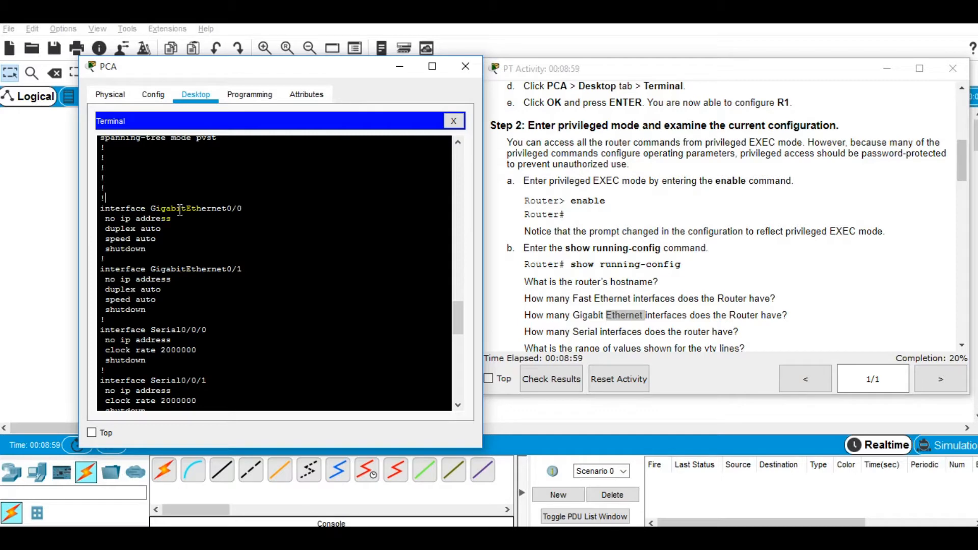
{"action": "left_click_drag", "start_coordinate": [243, 209], "coordinate": [237, 208]}
{"action": "left_click_drag", "start_coordinate": [242, 269], "coordinate": [237, 269]}
Step: Record '3. gigabitethernet : 2 interface.' in Notepad and begin item '4.'
{"action": "key", "text": "alt+Tab"}
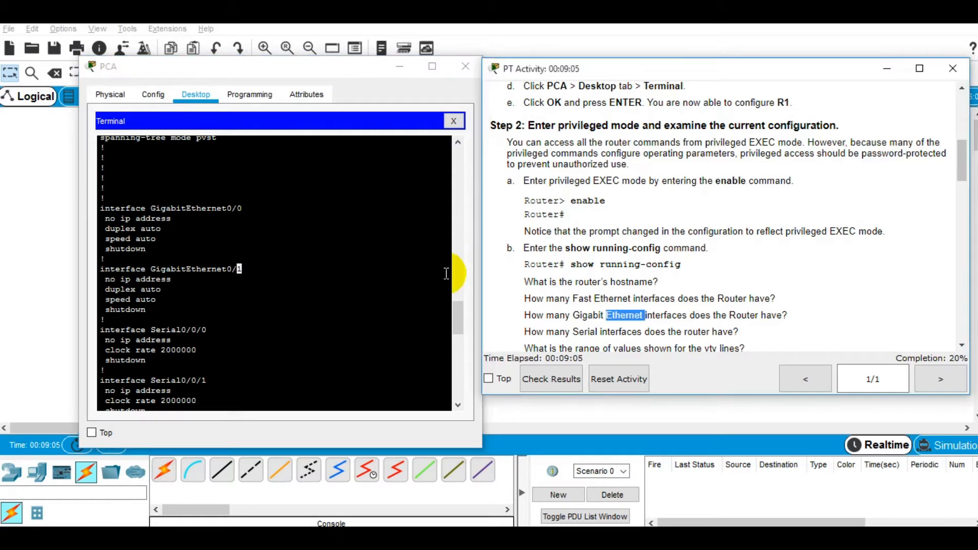
{"action": "key", "text": "alt+Tab"}
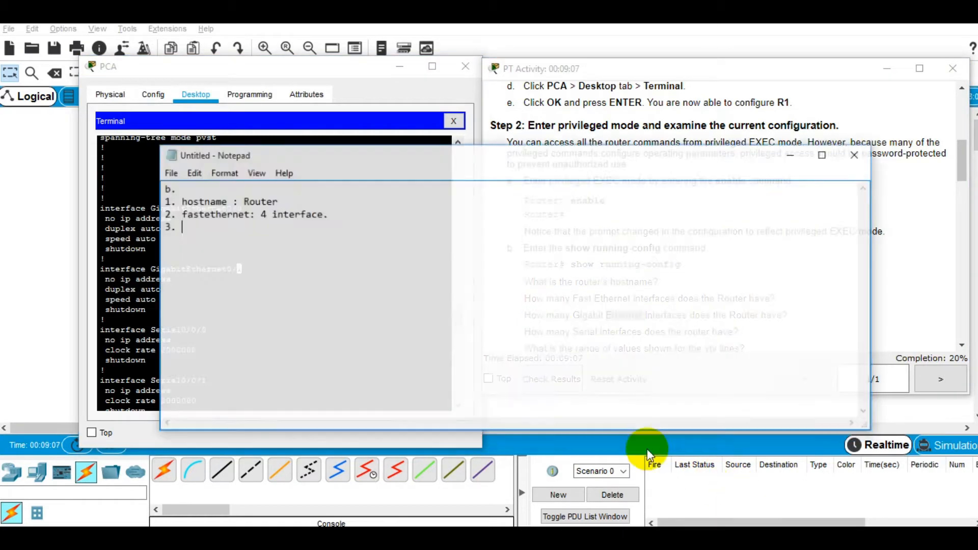
{"action": "type", "text": "3. gigabit"}
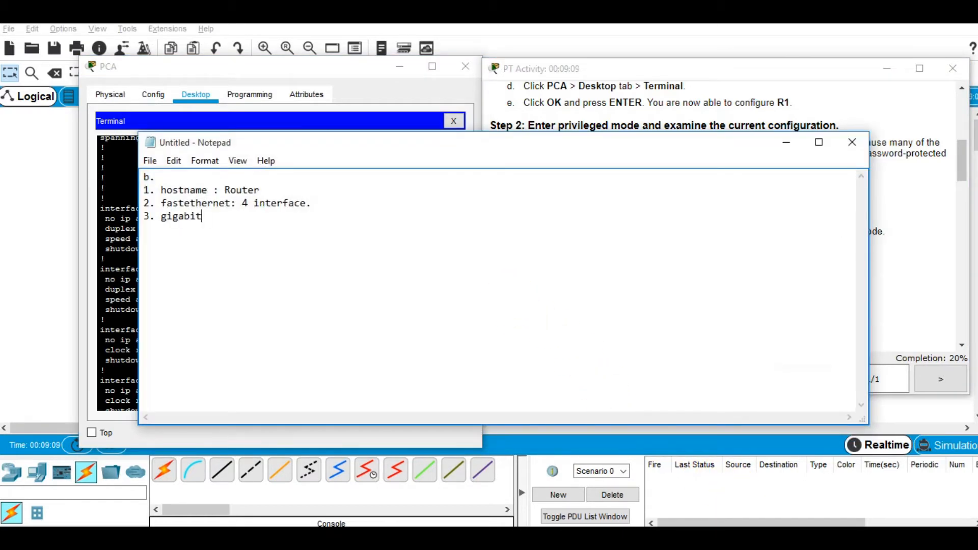
{"action": "key", "text": "BackSpace"}
{"action": "type", "text": "ethernet : 2 interface."}
{"action": "key", "text": "Return"}
{"action": "type", "text": "4."}
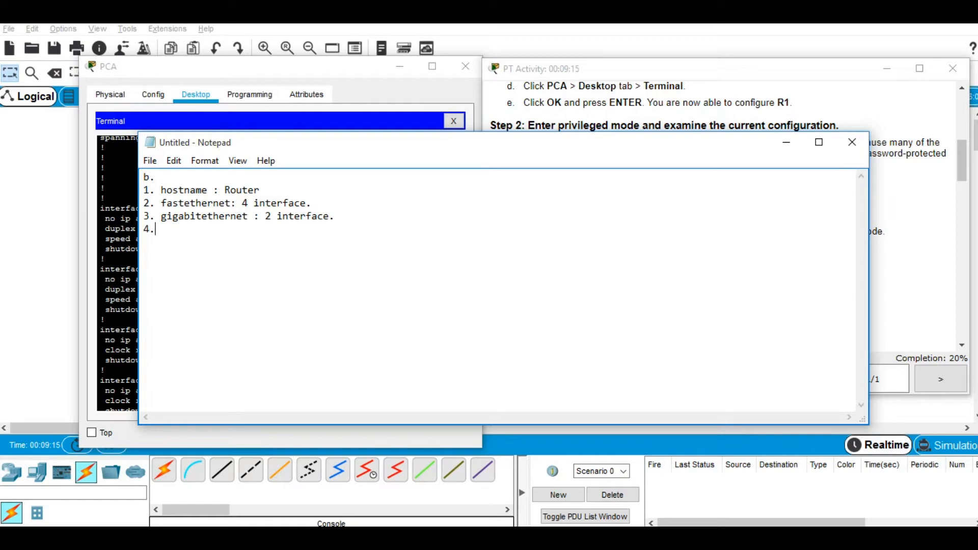
{"action": "left_click", "coordinate": [786, 142]}
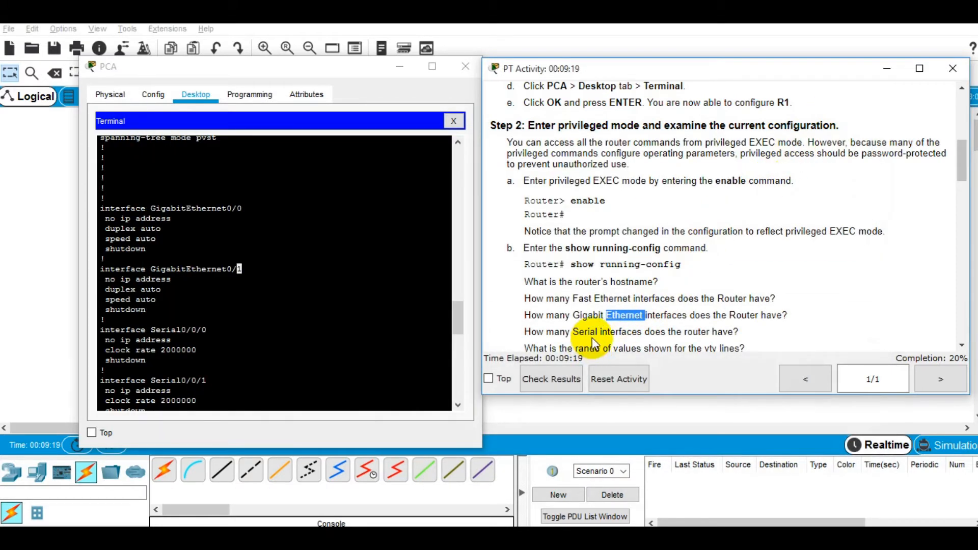
Step: Record 'serialinterface: 2 interface' as answer 4, capitalize b. to B., and minimize Notepad
{"action": "triple_click", "coordinate": [586, 332]}
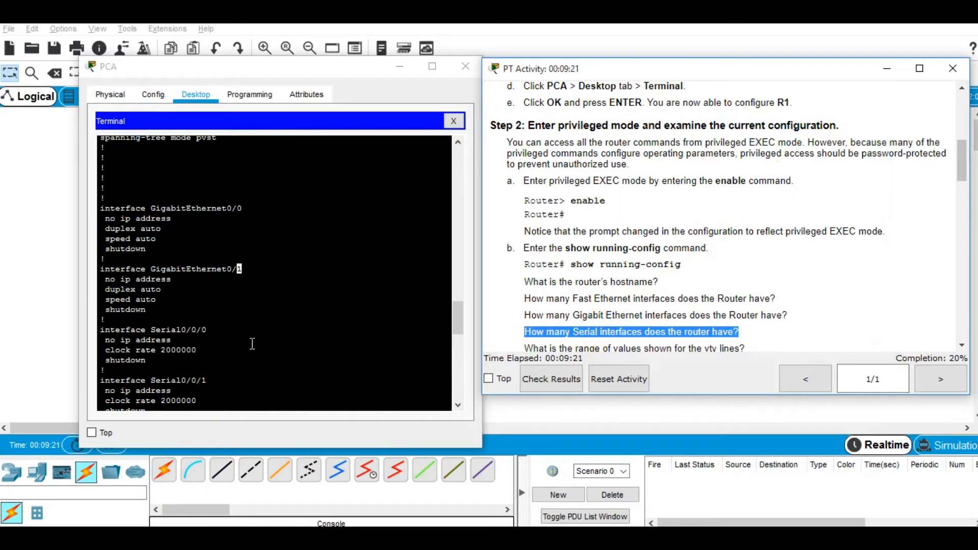
{"action": "scroll", "coordinate": [252, 344], "scroll_direction": "down", "scroll_amount": 2}
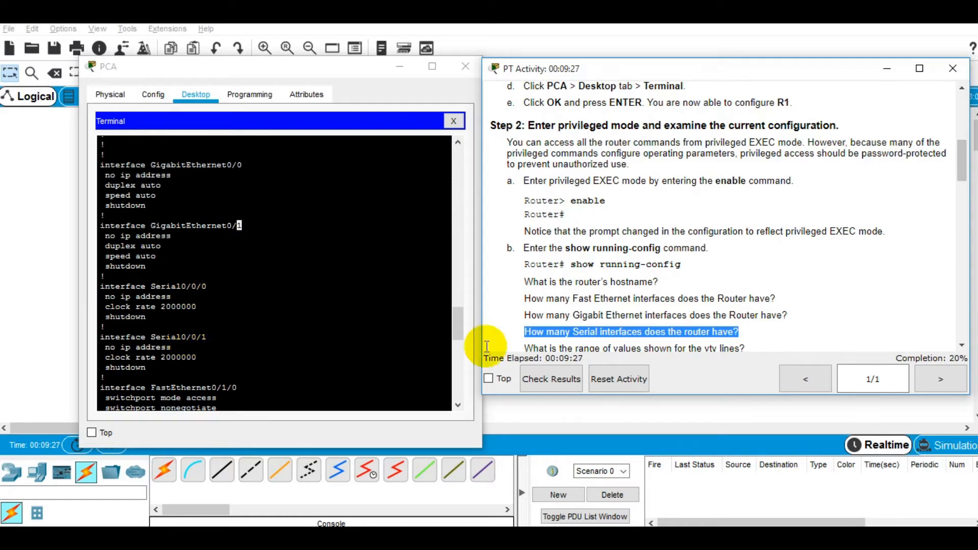
{"action": "left_click", "coordinate": [713, 535]}
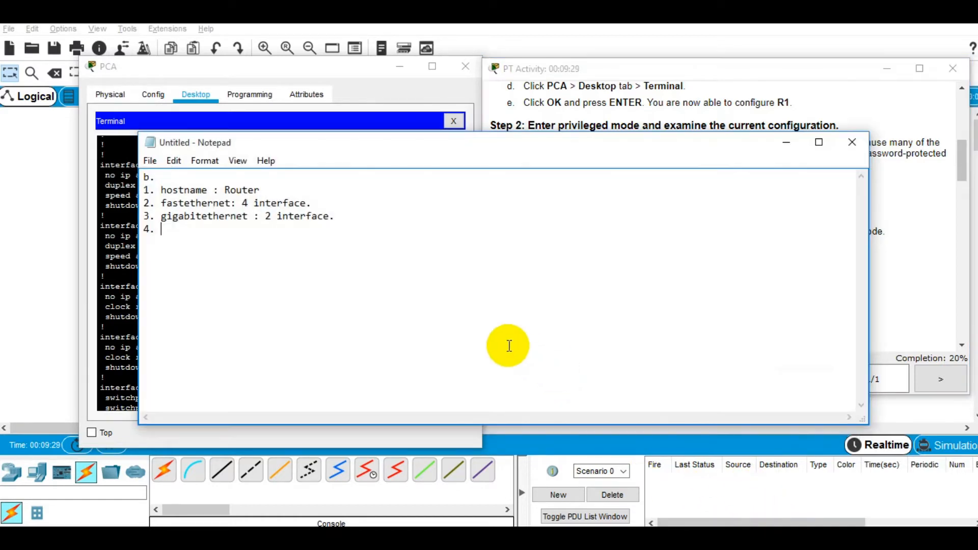
{"action": "type", "text": "serialinterface:"}
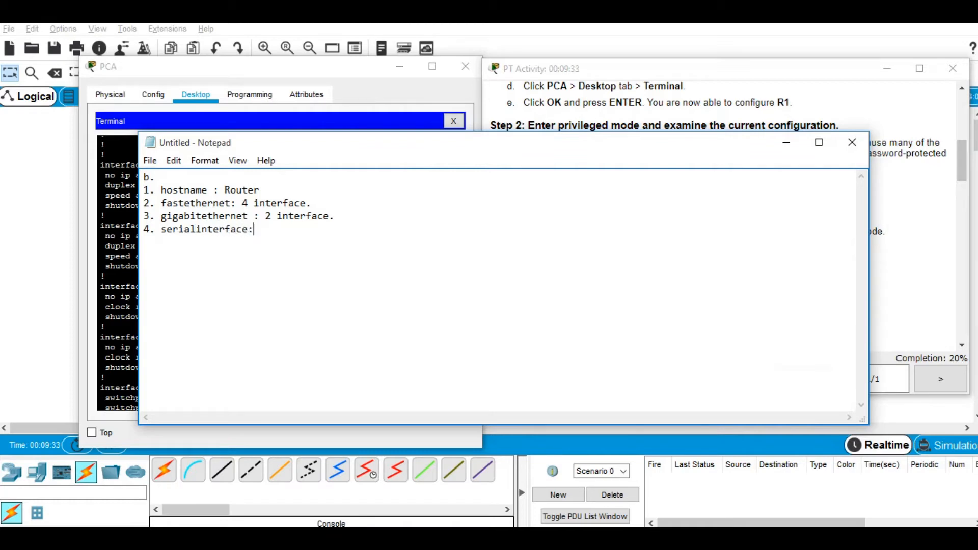
{"action": "type", "text": " 2 interfac"}
{"action": "type", "text": "e"}
{"action": "key", "text": "Return"}
{"action": "type", "text": "5."}
{"action": "double_click", "coordinate": [192, 182]}
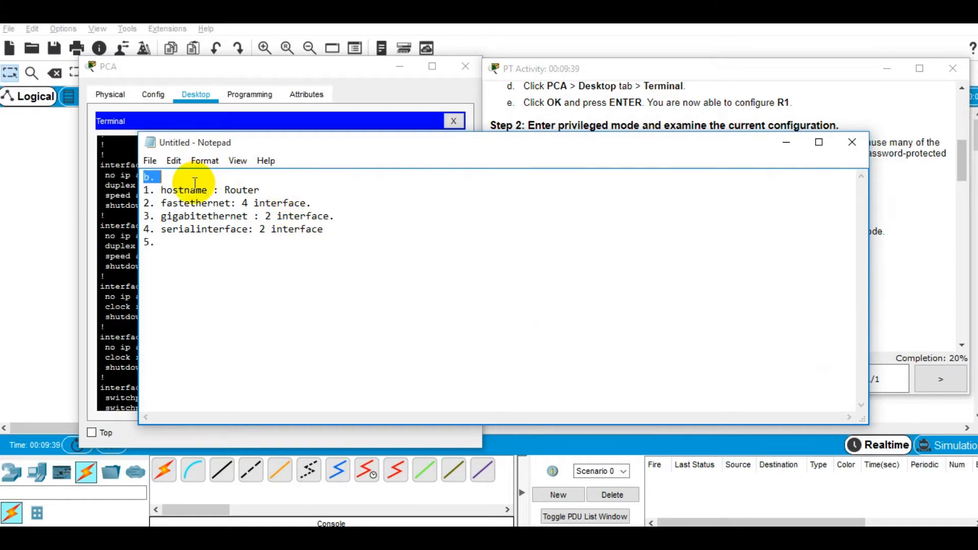
{"action": "type", "text": "B"}
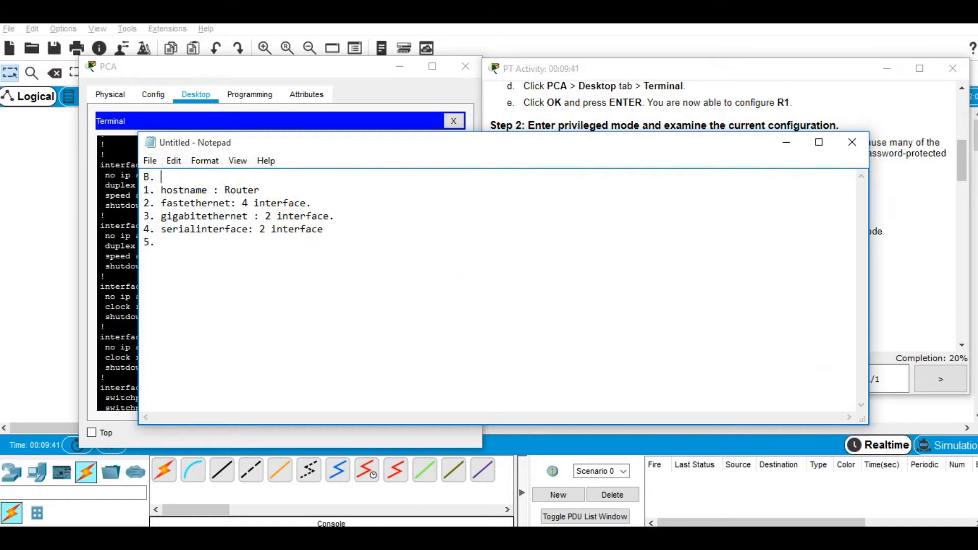
{"action": "left_click", "coordinate": [787, 143]}
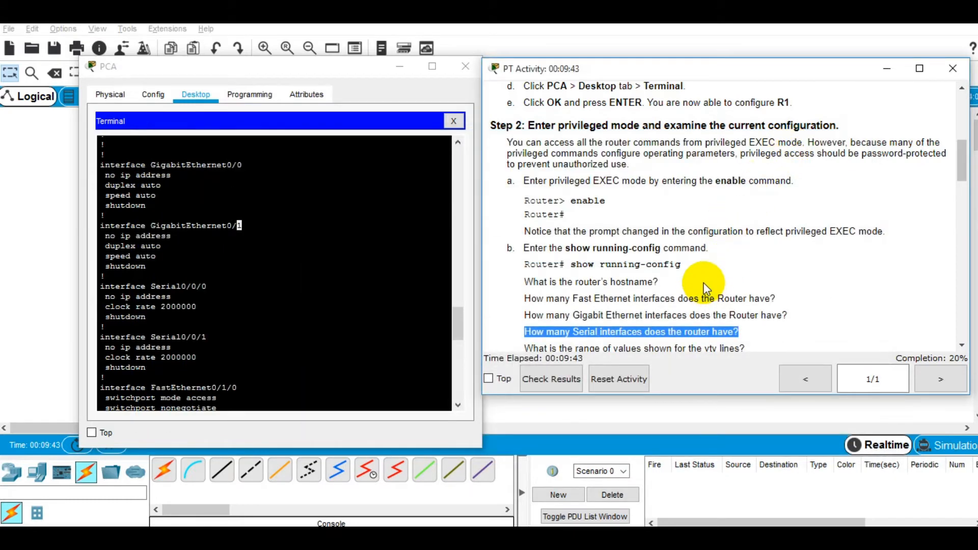
Step: Mark the vty range question and find 'line vty 0 4' in the running config
{"action": "scroll", "coordinate": [703, 287], "scroll_direction": "down", "scroll_amount": 1}
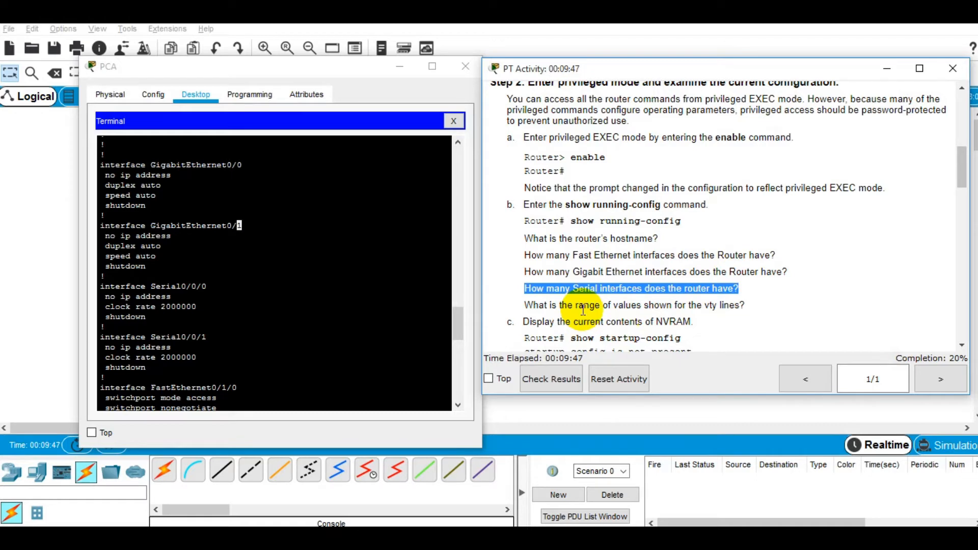
{"action": "triple_click", "coordinate": [583, 306]}
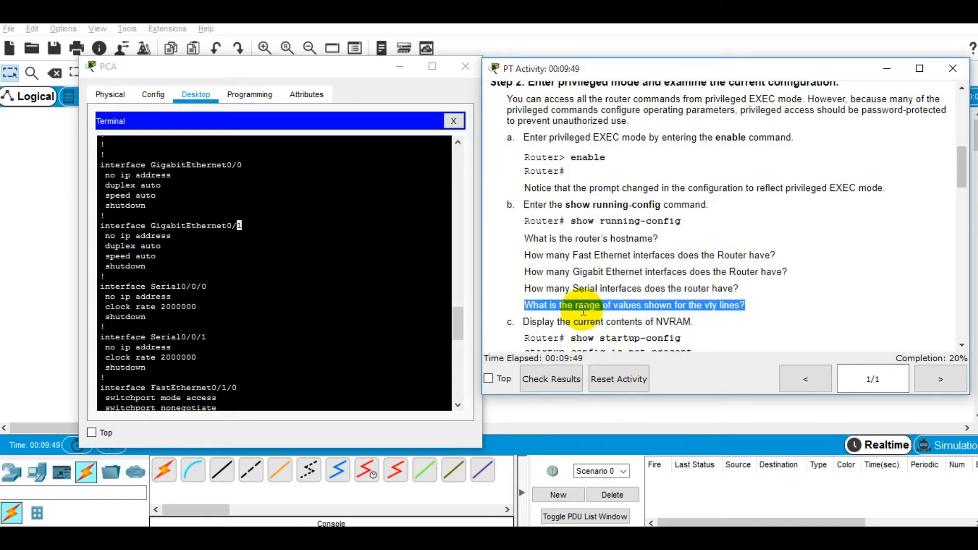
{"action": "double_click", "coordinate": [584, 306]}
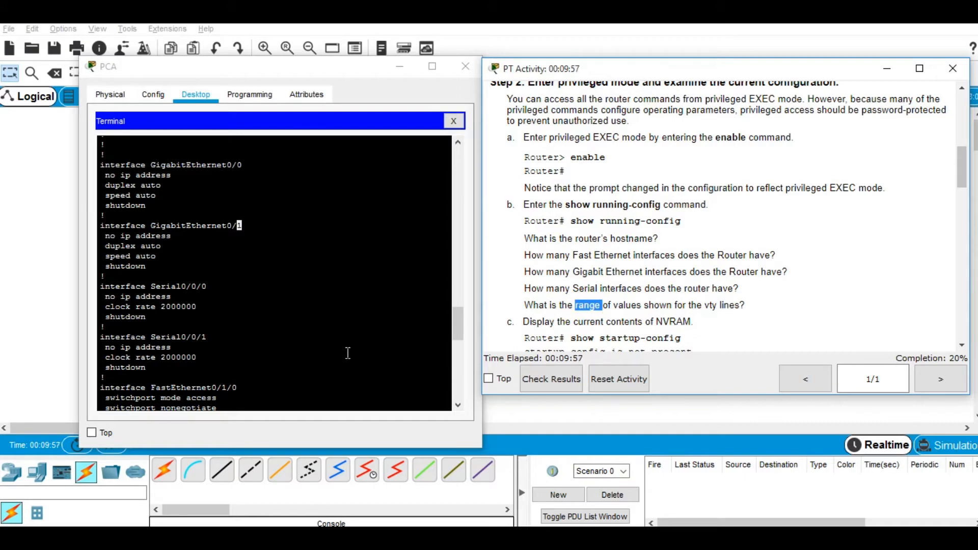
{"action": "scroll", "coordinate": [347, 353], "scroll_direction": "down", "scroll_amount": 2}
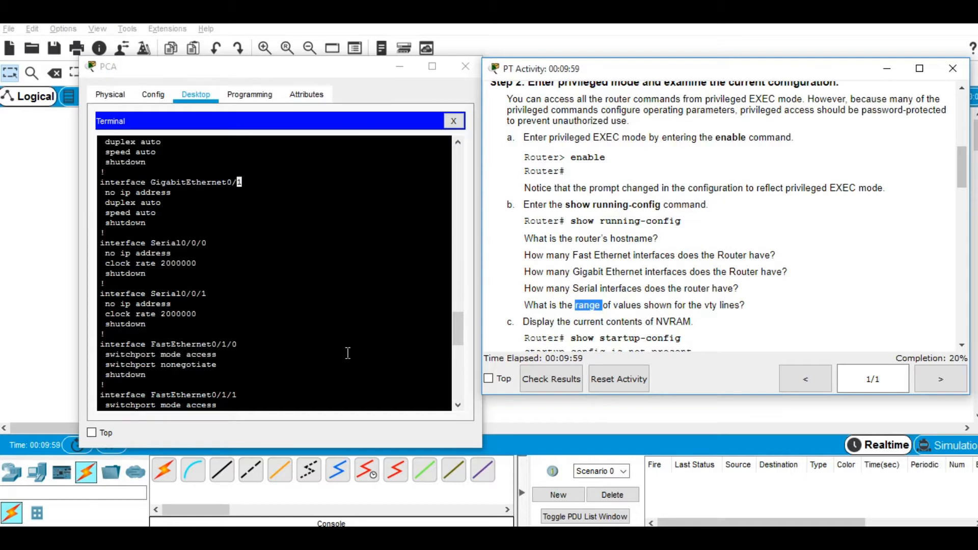
{"action": "scroll", "coordinate": [348, 353], "scroll_direction": "down", "scroll_amount": 4}
{"action": "scroll", "coordinate": [348, 352], "scroll_direction": "down", "scroll_amount": 6}
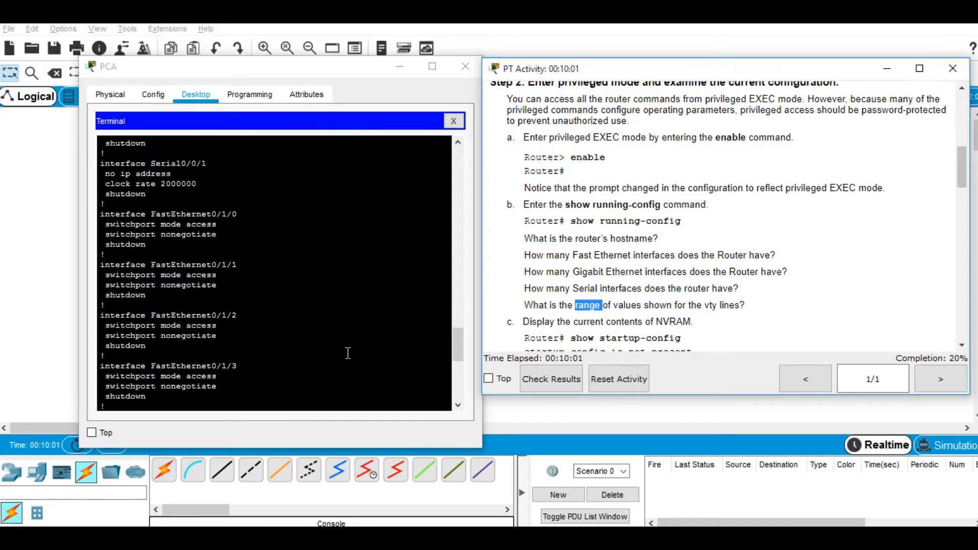
{"action": "scroll", "coordinate": [348, 353], "scroll_direction": "down", "scroll_amount": 7}
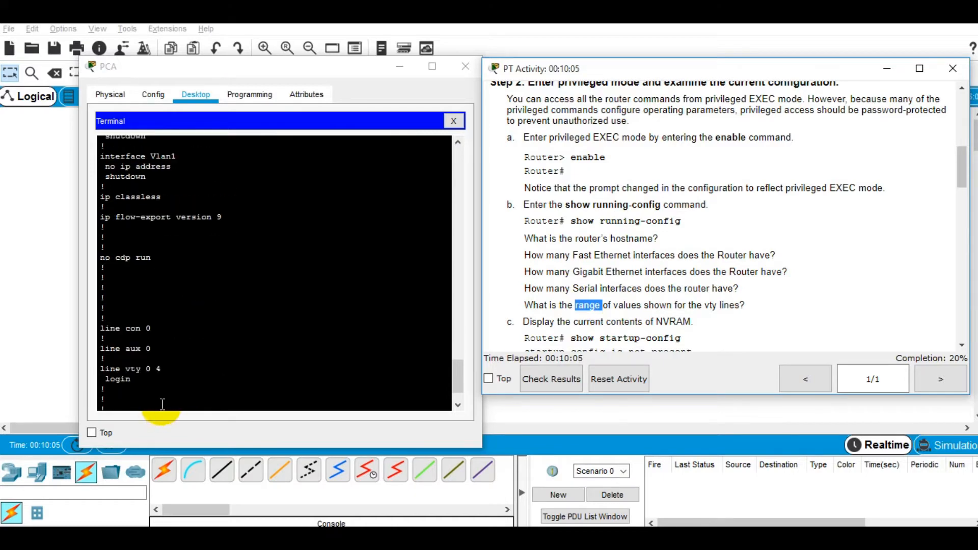
{"action": "left_click_drag", "start_coordinate": [100, 368], "coordinate": [204, 361]}
{"action": "left_click", "coordinate": [204, 361]}
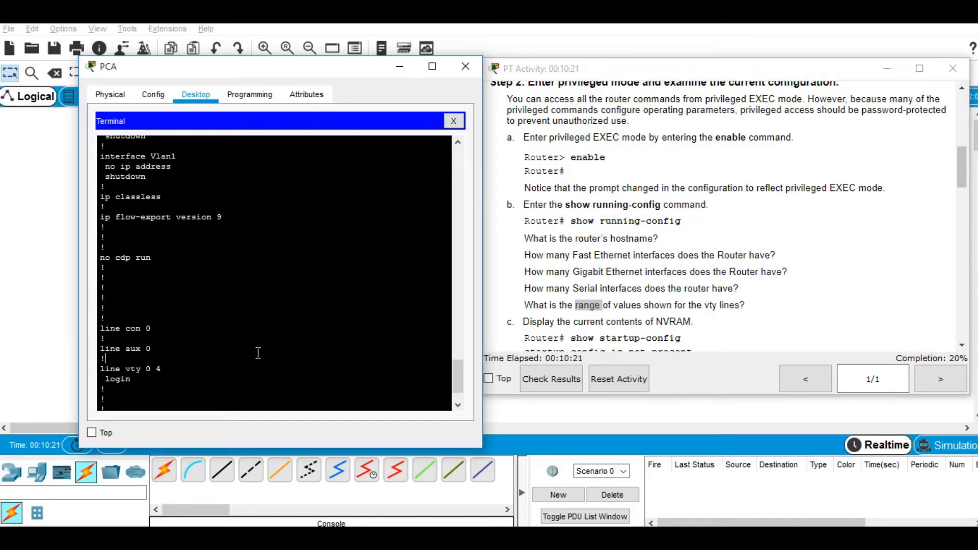
Step: Record '5. 5 line vty' in Notepad, then scroll the instructions down to step c
{"action": "left_click", "coordinate": [532, 277]}
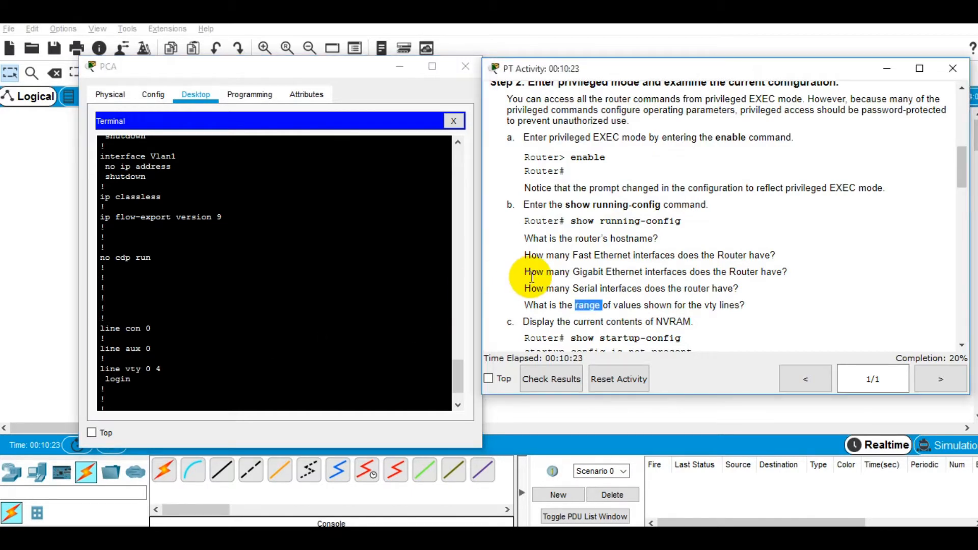
{"action": "key", "text": "alt+Tab"}
{"action": "key", "text": "alt+Tab"}
{"action": "type", "text": "5. "}
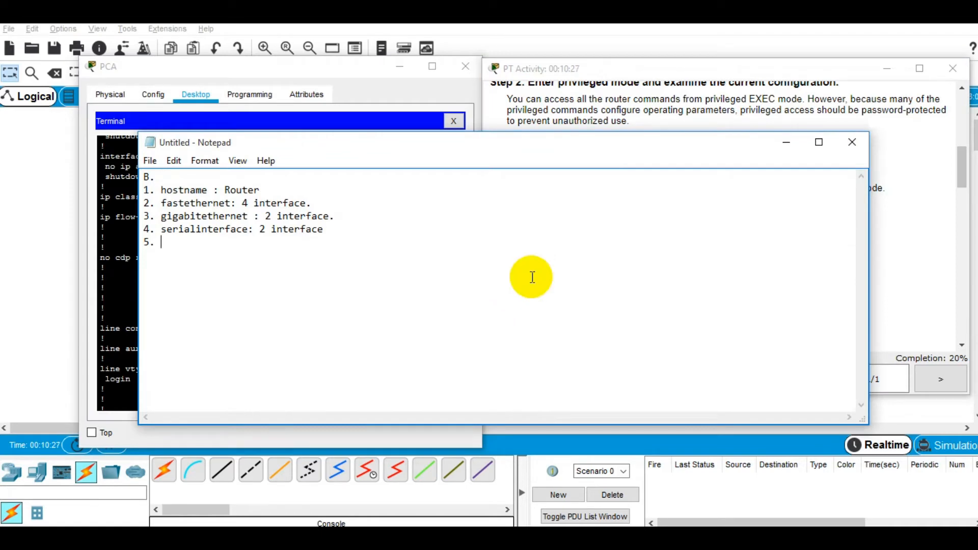
{"action": "type", "text": "5 line vty."}
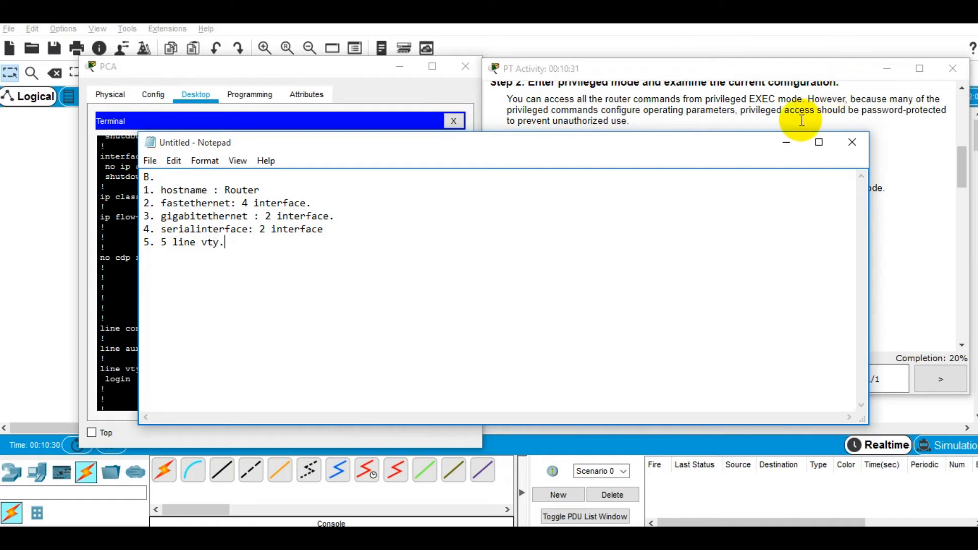
{"action": "left_click", "coordinate": [786, 142]}
{"action": "scroll", "coordinate": [703, 289], "scroll_direction": "down", "scroll_amount": 1}
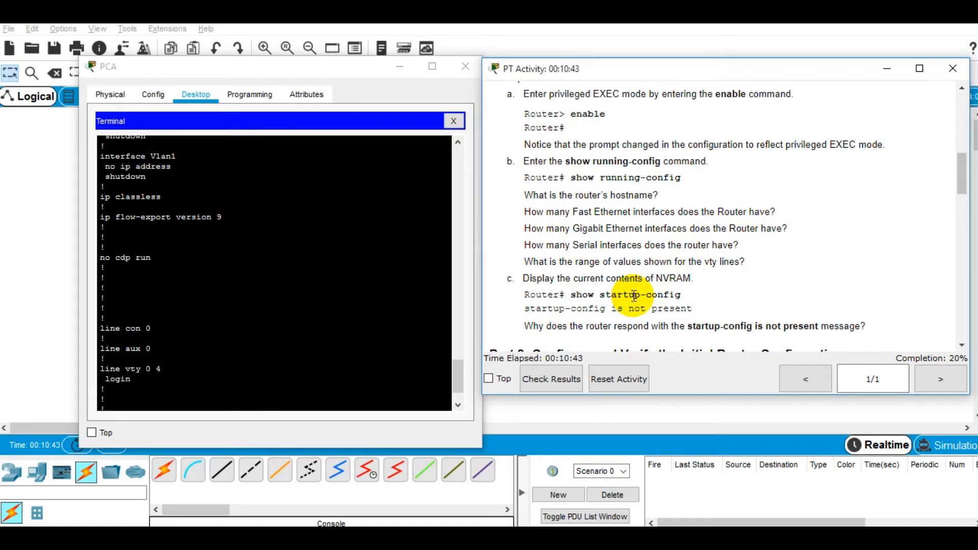
Step: Run show startup-config on the router and confirm NVRAM reports 'startup-config is not present'
{"action": "left_click", "coordinate": [397, 388]}
{"action": "key", "text": "space"}
{"action": "left_click", "coordinate": [338, 396]}
{"action": "type", "text": "show "}
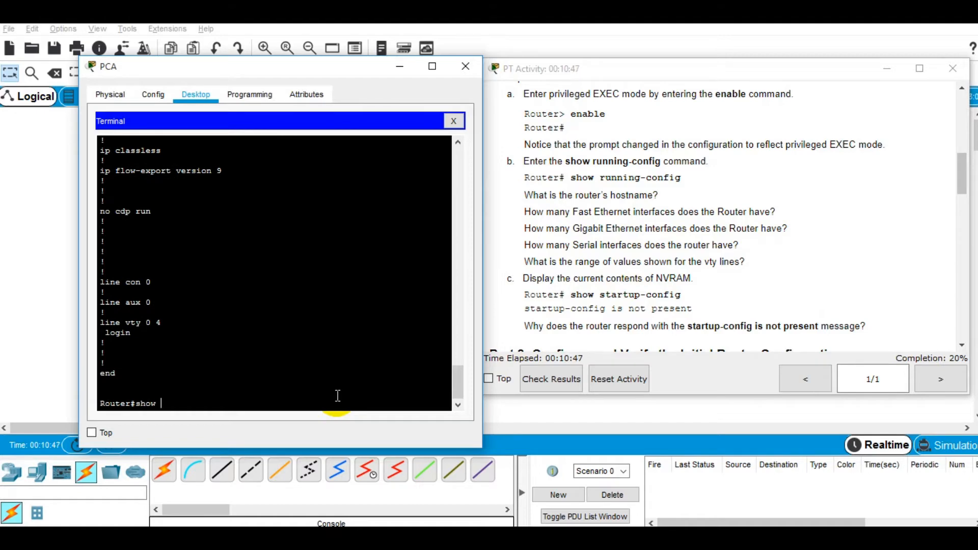
{"action": "type", "text": "st"}
{"action": "key", "text": "Tab"}
{"action": "type", "text": "ar"}
{"action": "key", "text": "Tab"}
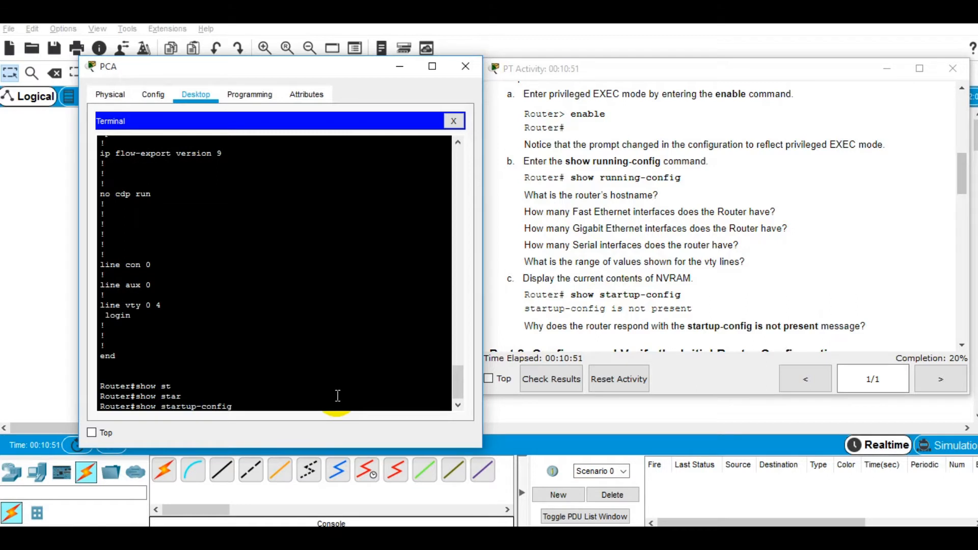
{"action": "key", "text": "Return"}
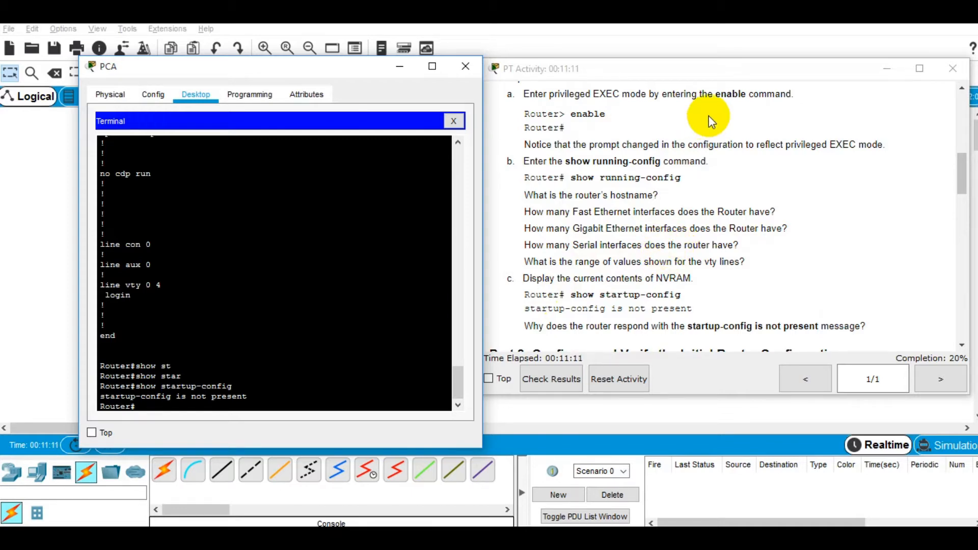
{"action": "triple_click", "coordinate": [204, 402]}
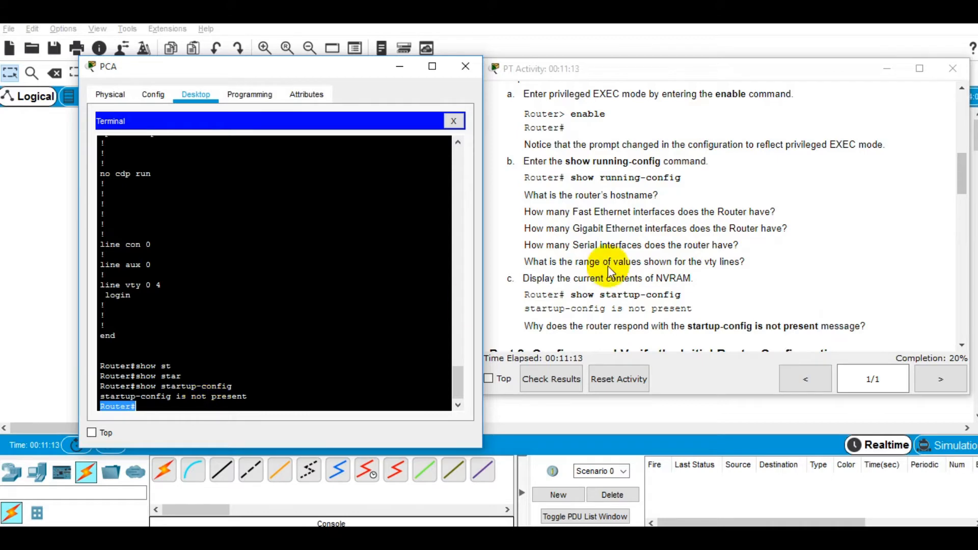
{"action": "left_click", "coordinate": [629, 256]}
Step: Switch to the Notepad answers and insert a 'Part 1.' heading on a new first line
{"action": "scroll", "coordinate": [631, 256], "scroll_direction": "down", "scroll_amount": 3}
{"action": "scroll", "coordinate": [632, 257], "scroll_direction": "down", "scroll_amount": 3}
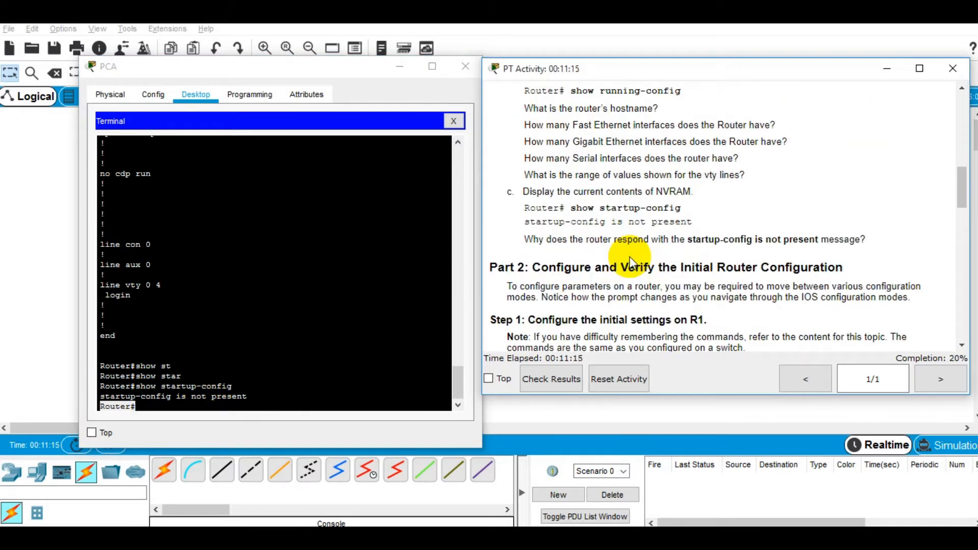
{"action": "key", "text": "alt+Tab"}
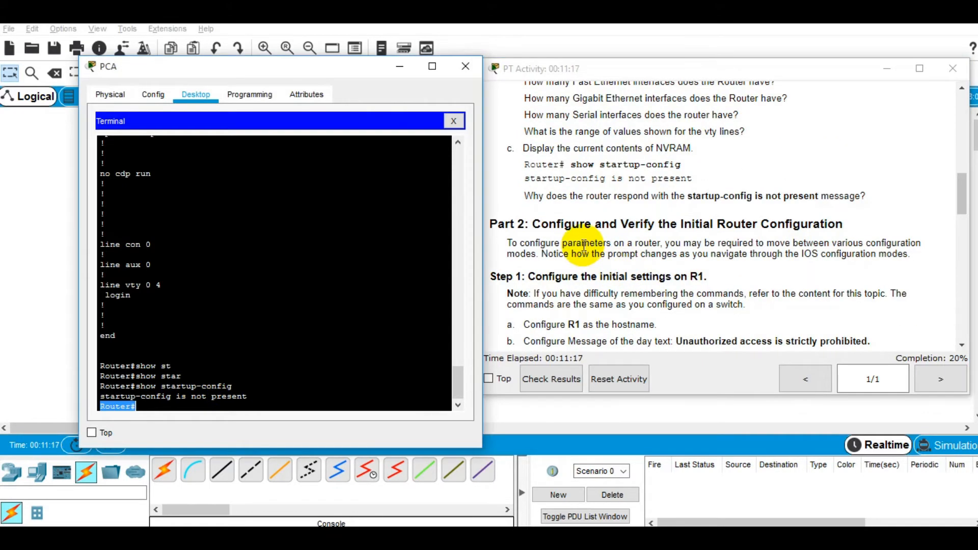
{"action": "key", "text": "alt+Tab"}
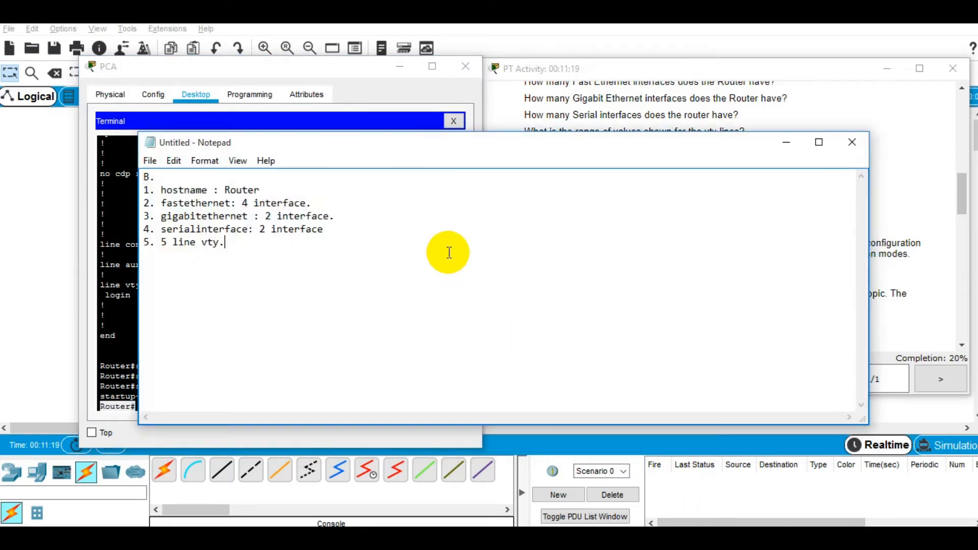
{"action": "left_click", "coordinate": [404, 187]}
{"action": "key", "text": "Up"}
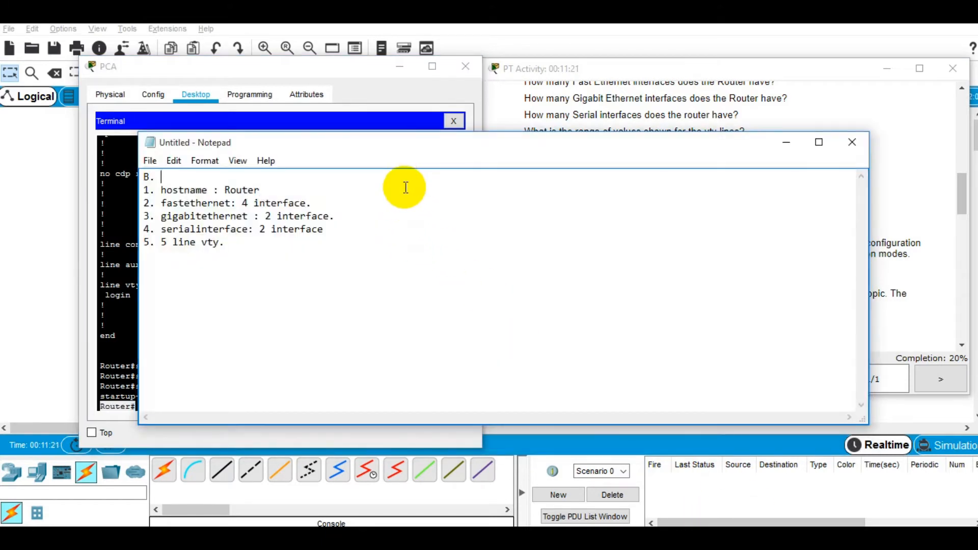
{"action": "key", "text": "Return"}
{"action": "key", "text": "Up"}
{"action": "type", "text": "Part 1."}
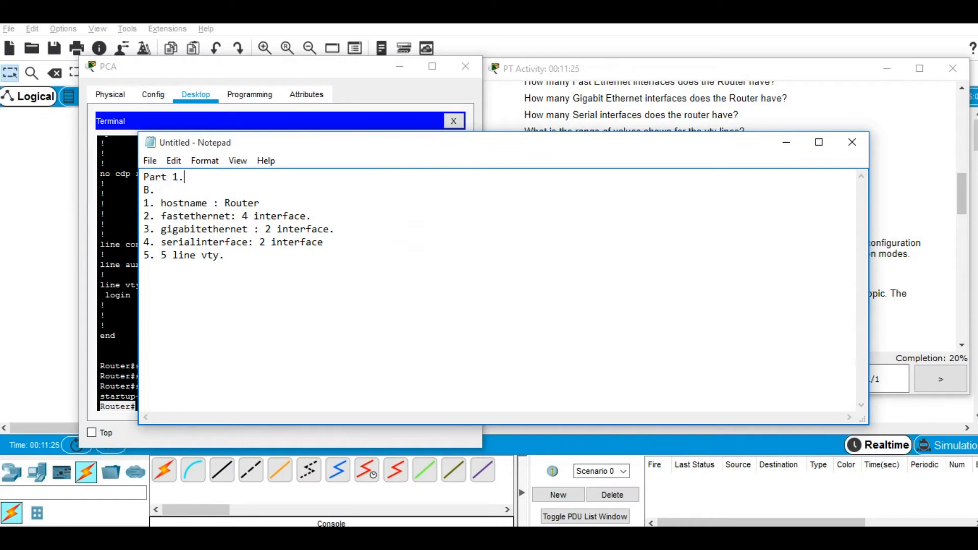
Step: Add a 'Part 2.' heading after a blank line at the end of the answers
{"action": "key", "text": "ctrl+End"}
{"action": "key", "text": "Return"}
{"action": "key", "text": "Return"}
{"action": "type", "text": "Part 2."}
{"action": "key", "text": "Return"}
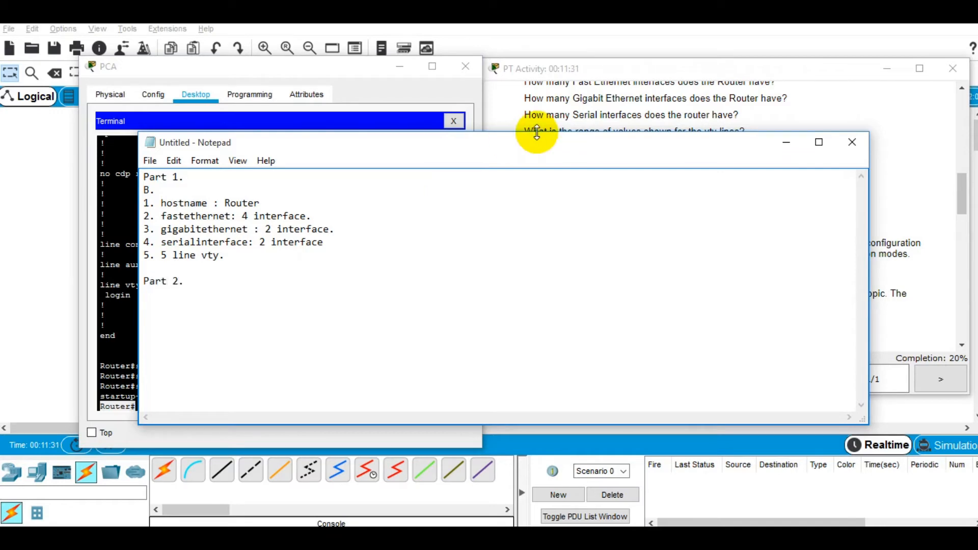
Step: Minimize Notepad and scroll the lab instructions to Part 2, Step 1's hostname, banner and password tasks
{"action": "left_click", "coordinate": [786, 142]}
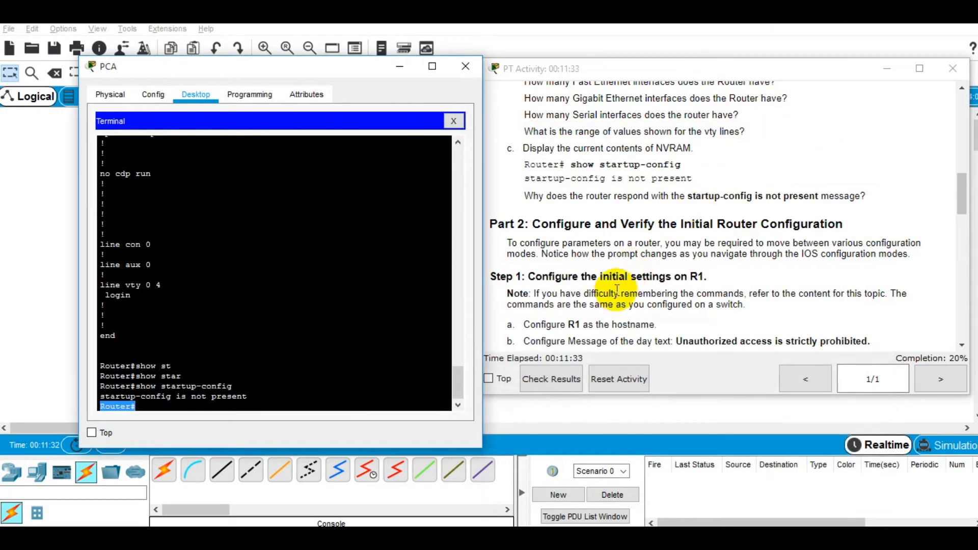
{"action": "scroll", "coordinate": [617, 289], "scroll_direction": "down", "scroll_amount": 1}
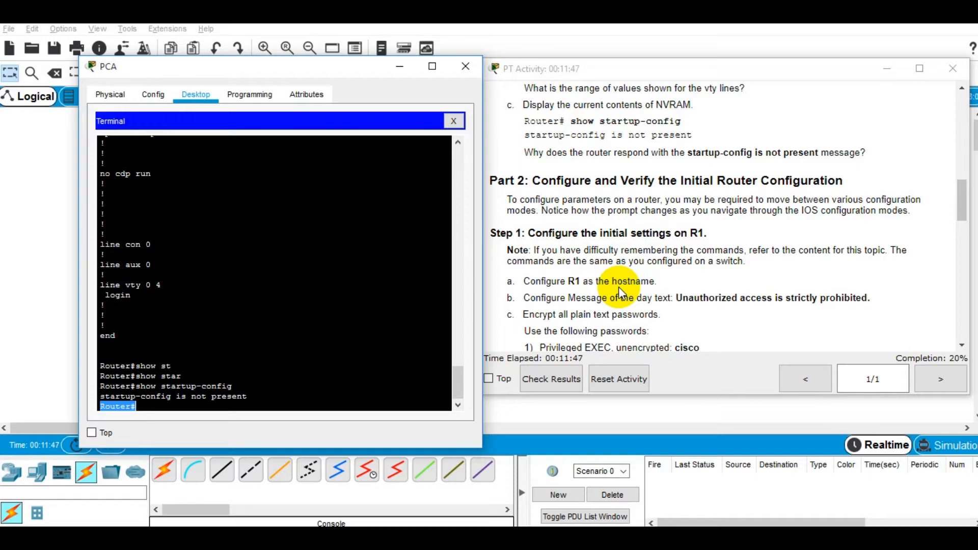
{"action": "scroll", "coordinate": [618, 291], "scroll_direction": "down", "scroll_amount": 1}
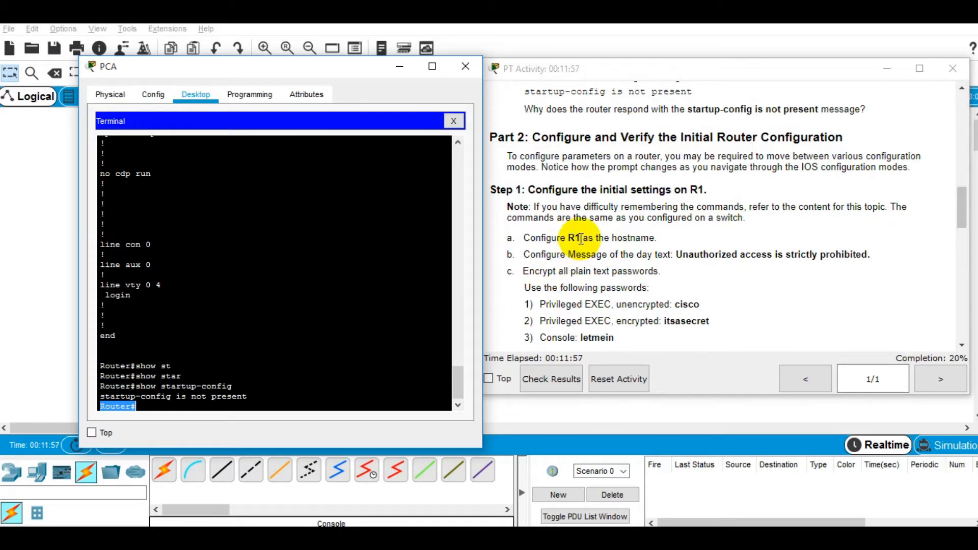
{"action": "left_click", "coordinate": [262, 345]}
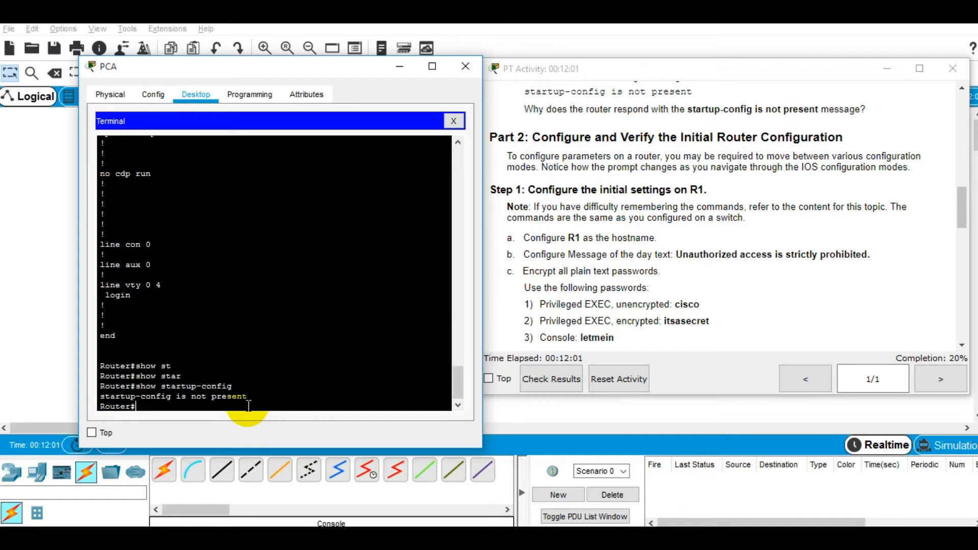
{"action": "left_click", "coordinate": [756, 219]}
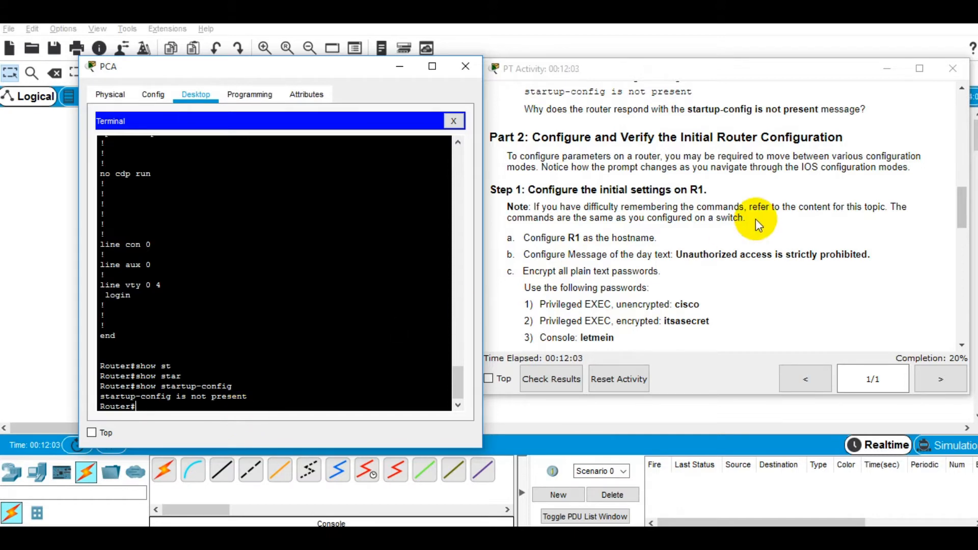
{"action": "scroll", "coordinate": [755, 218], "scroll_direction": "down", "scroll_amount": 1}
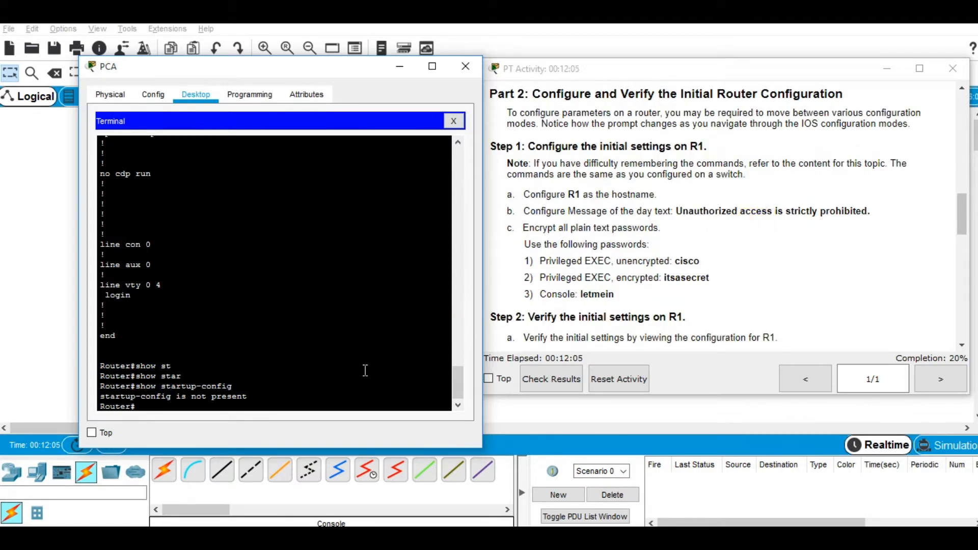
Step: Enter configure terminal on the router to reach the Router(config)# prompt
{"action": "type", "text": "onfi"}
{"action": "key", "text": "Tab"}
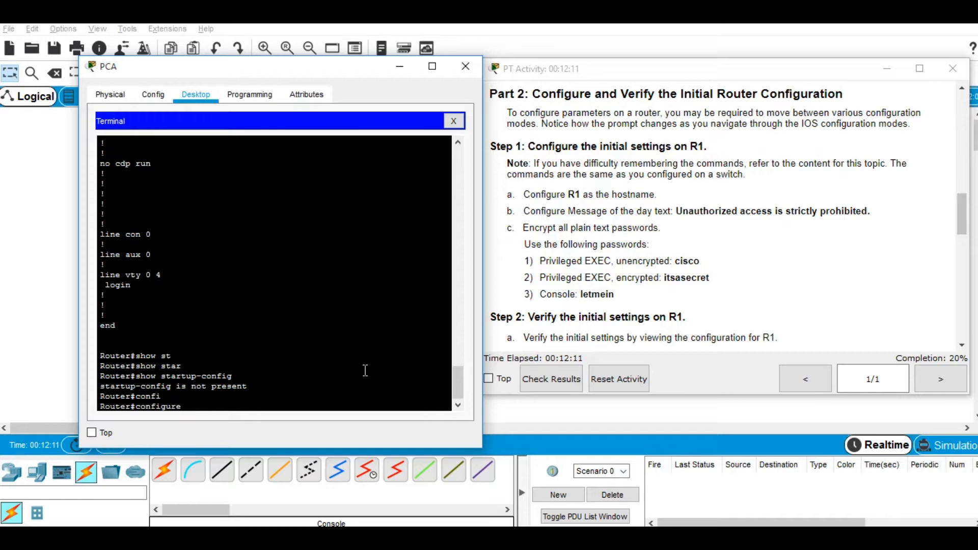
{"action": "type", "text": "ter"}
{"action": "key", "text": "Tab"}
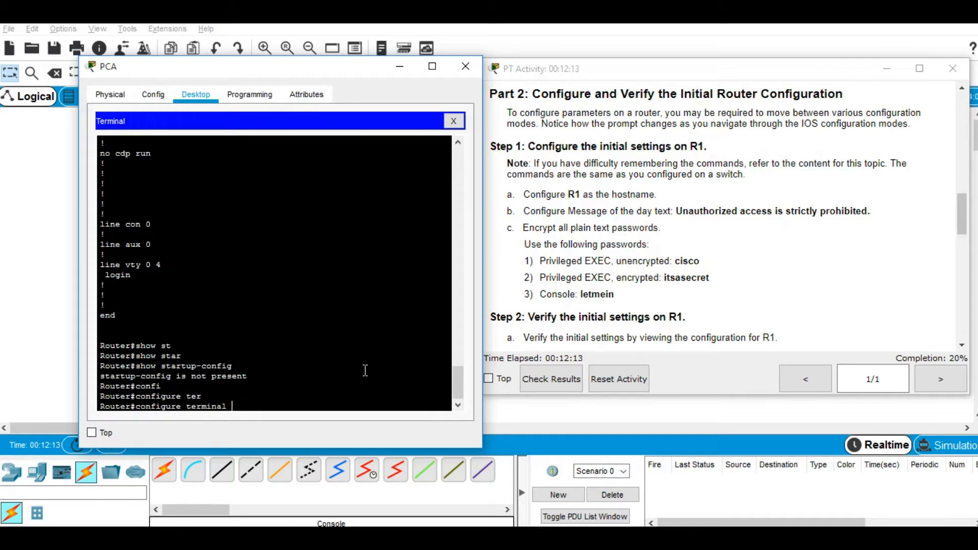
{"action": "key", "text": "Return"}
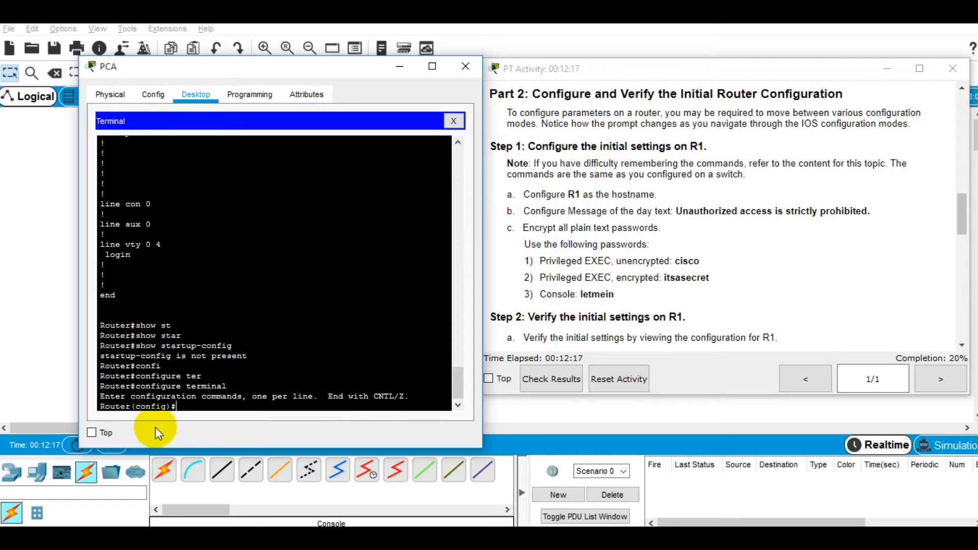
{"action": "left_click_drag", "start_coordinate": [131, 406], "coordinate": [178, 407]}
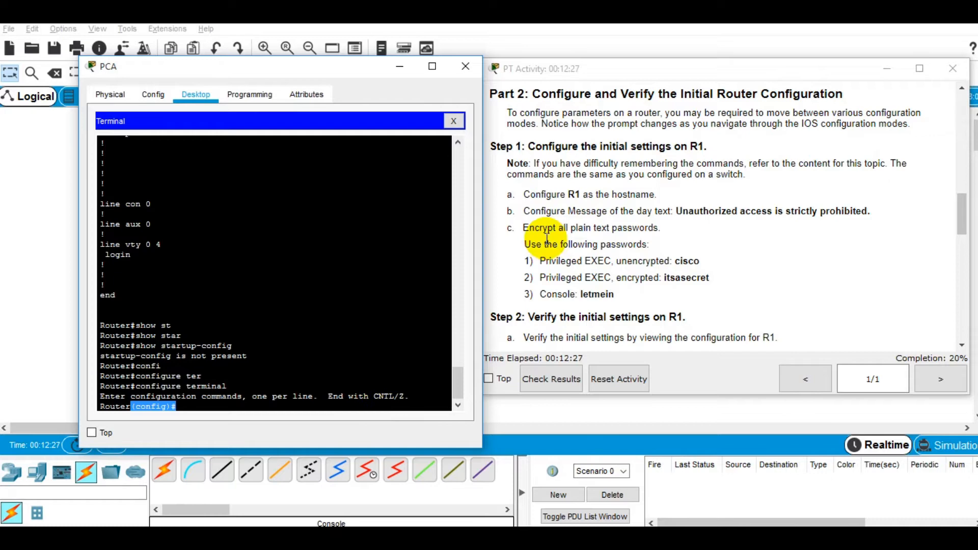
Step: Restore the Notepad answers and place them at the lower right beside the lab instructions
{"action": "left_click", "coordinate": [542, 194]}
{"action": "triple_click", "coordinate": [543, 194]}
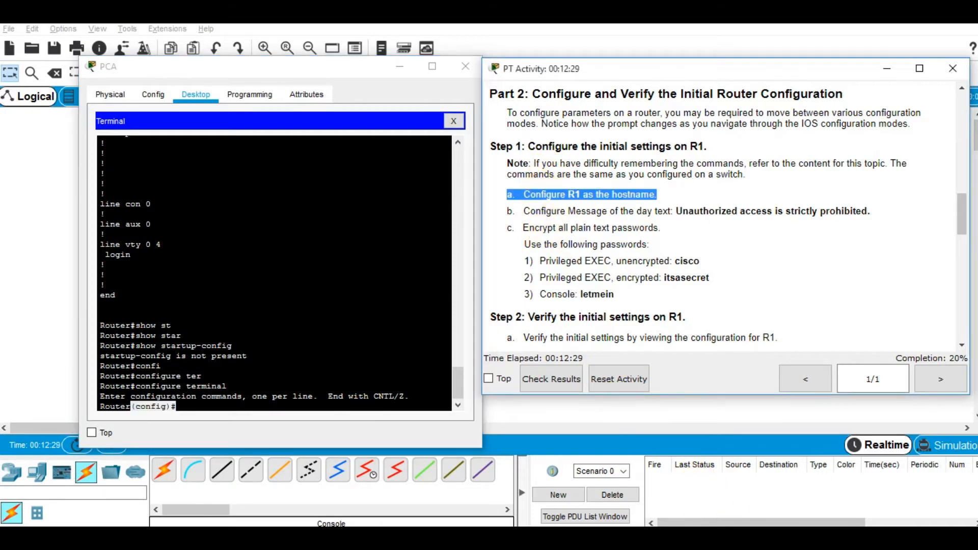
{"action": "left_click", "coordinate": [738, 529]}
{"action": "left_click_drag", "start_coordinate": [507, 145], "coordinate": [954, 211]}
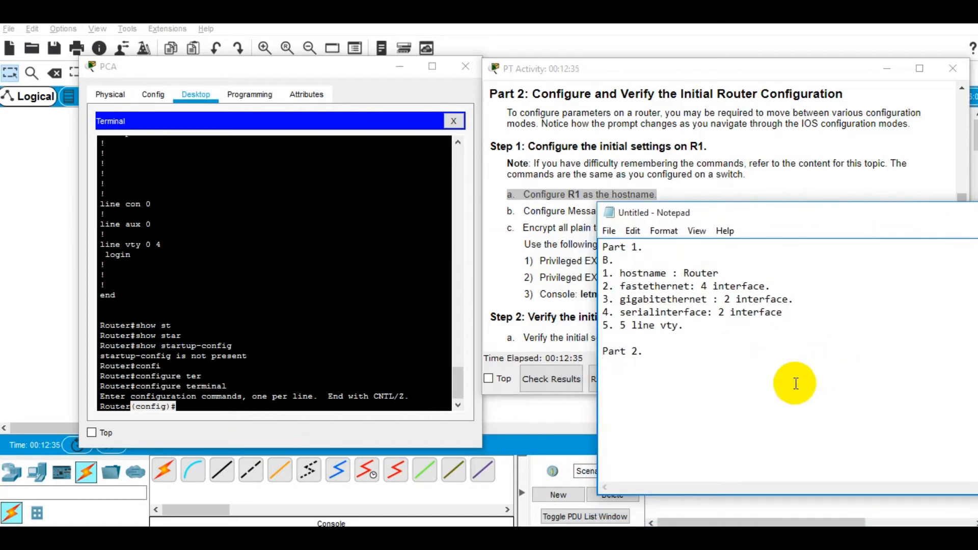
Step: Add a 'Step 1.' heading with item 'a.' below it in the notes
{"action": "type", "text": "Steo"}
{"action": "key", "text": "BackSpace"}
{"action": "type", "text": "p 1"}
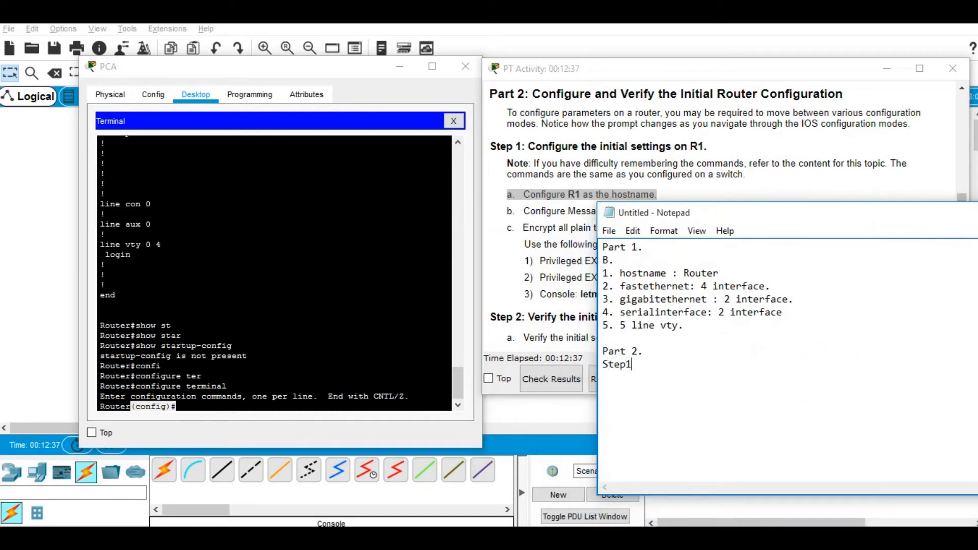
{"action": "type", "text": "."}
{"action": "key", "text": "Return"}
{"action": "type", "text": "a."}
Step: Rename the router with hostname R1, giving the R1(config)# prompt
{"action": "left_click", "coordinate": [332, 407]}
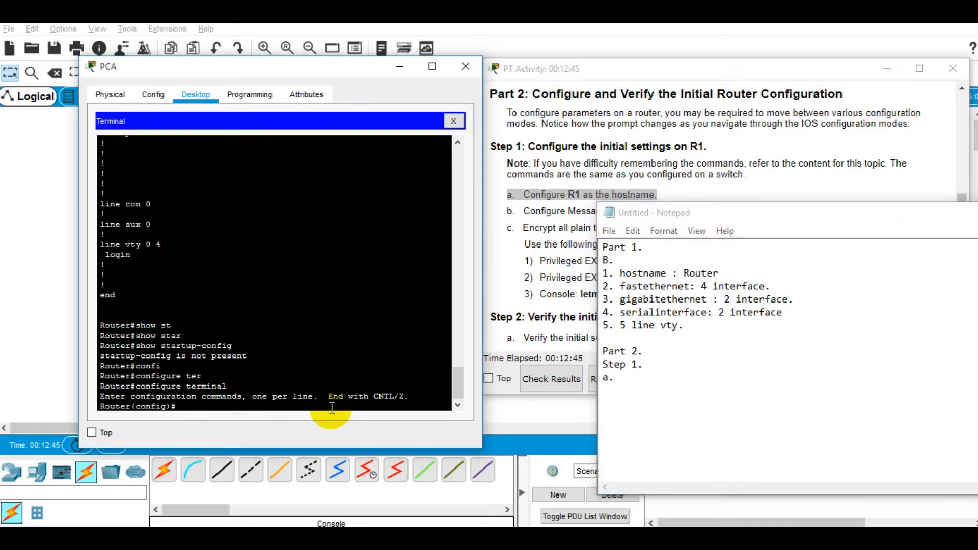
{"action": "type", "text": "hostnam"}
{"action": "key", "text": "Tab"}
{"action": "type", "text": "R1"}
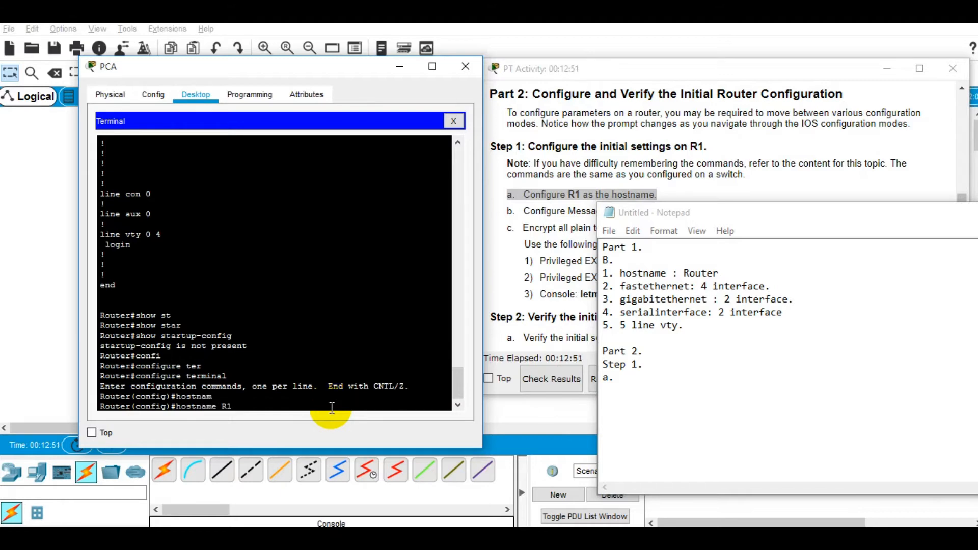
{"action": "key", "text": "Return"}
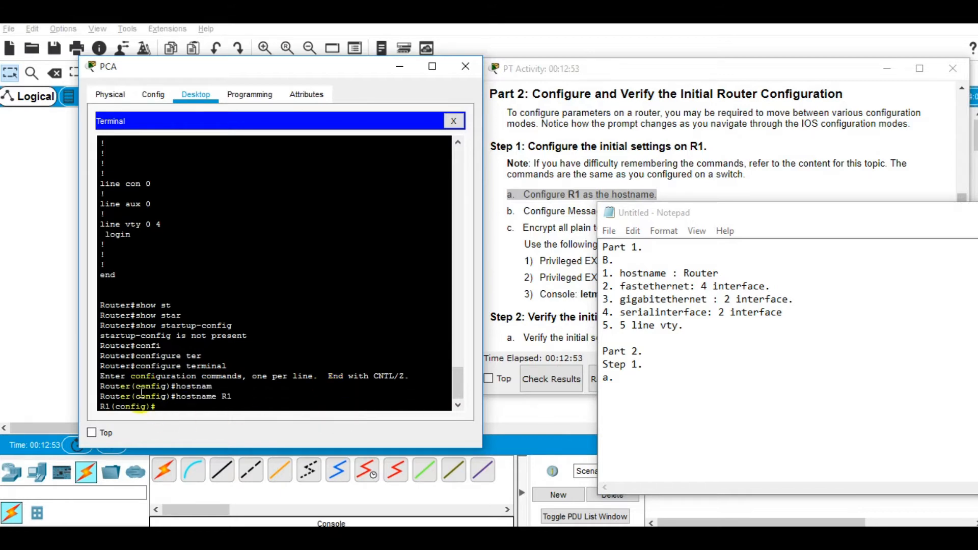
{"action": "triple_click", "coordinate": [112, 406]}
{"action": "left_click", "coordinate": [112, 406]}
{"action": "triple_click", "coordinate": [109, 406]}
{"action": "double_click", "coordinate": [106, 408]}
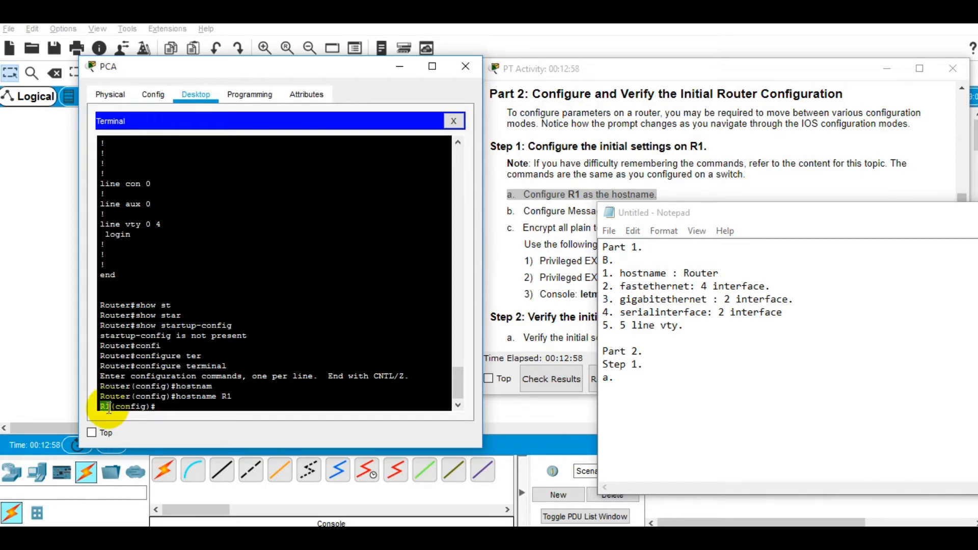
Step: Record 'configure terminal' and 'hostname R1' under item a, then start item 'b.'
{"action": "left_click", "coordinate": [627, 377]}
{"action": "type", "text": "configure terminal"}
{"action": "key", "text": "Return"}
{"action": "type", "text": "hostname R1 "}
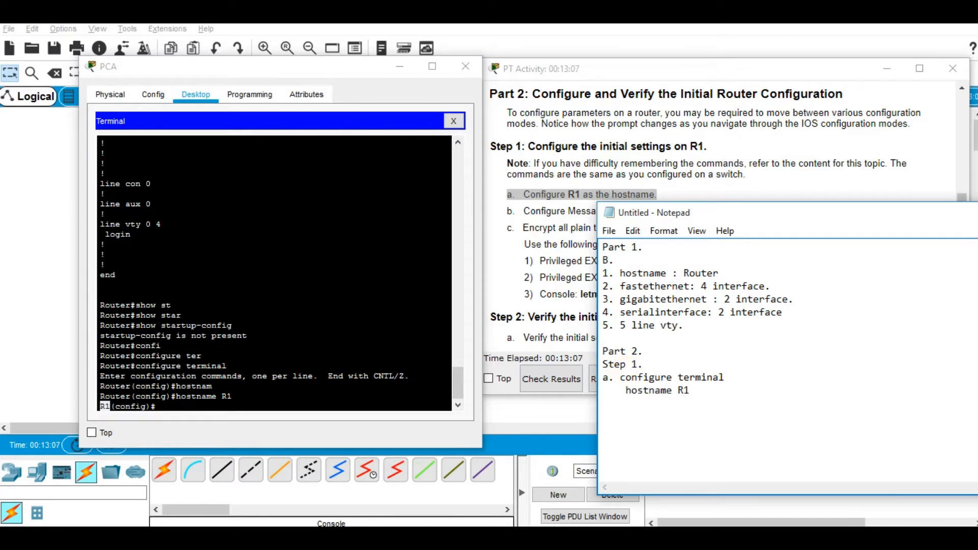
{"action": "type", "text": "b."}
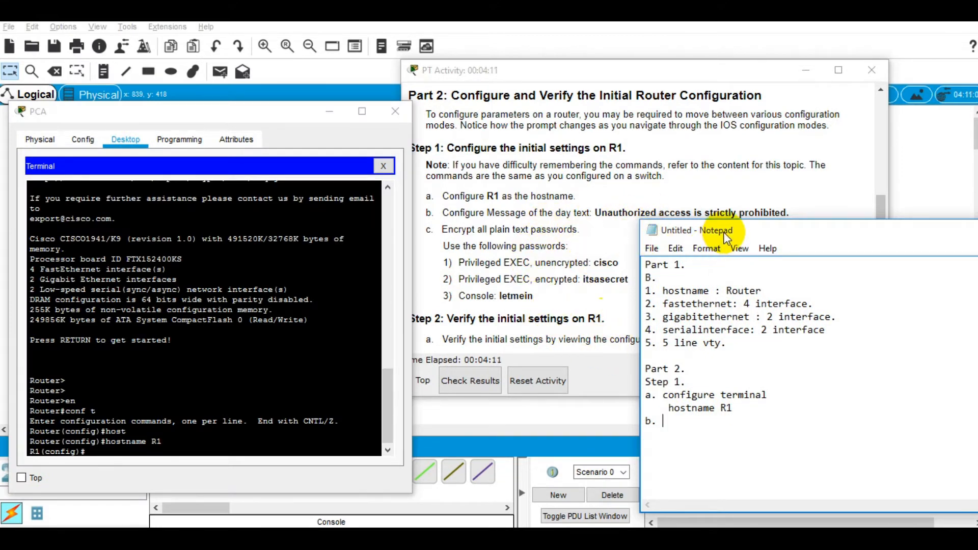
Step: Enter banner motd "Unauthorized access is strictly prohibited" at the R1(config)# prompt
{"action": "left_click_drag", "start_coordinate": [724, 232], "coordinate": [726, 233]}
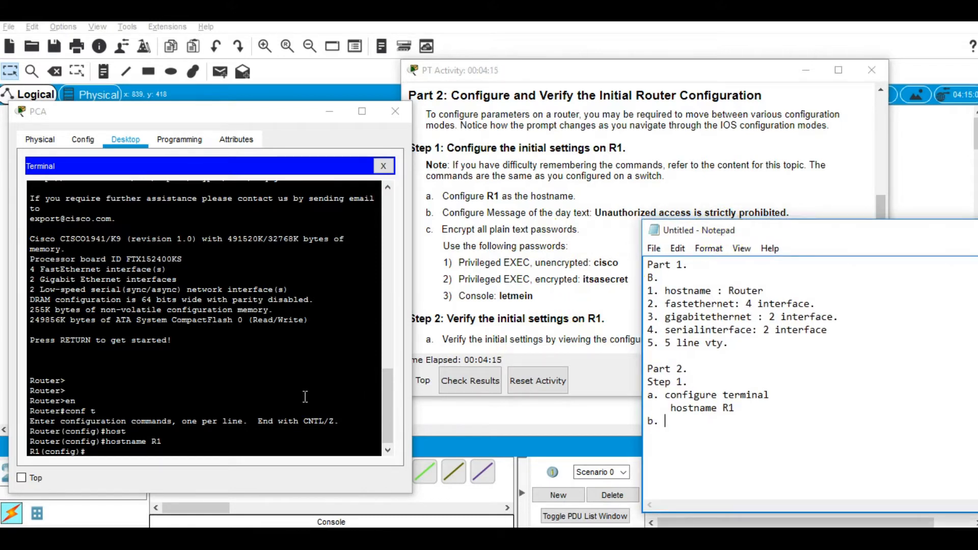
{"action": "left_click", "coordinate": [278, 405]}
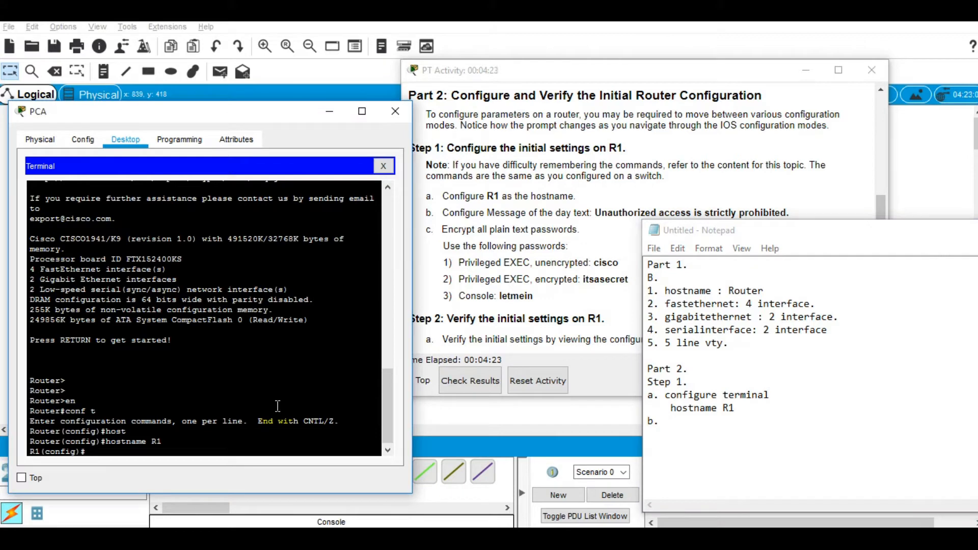
{"action": "left_click", "coordinate": [181, 453]}
{"action": "type", "text": "ban"}
{"action": "key", "text": "Tab"}
{"action": "type", "text": "m"}
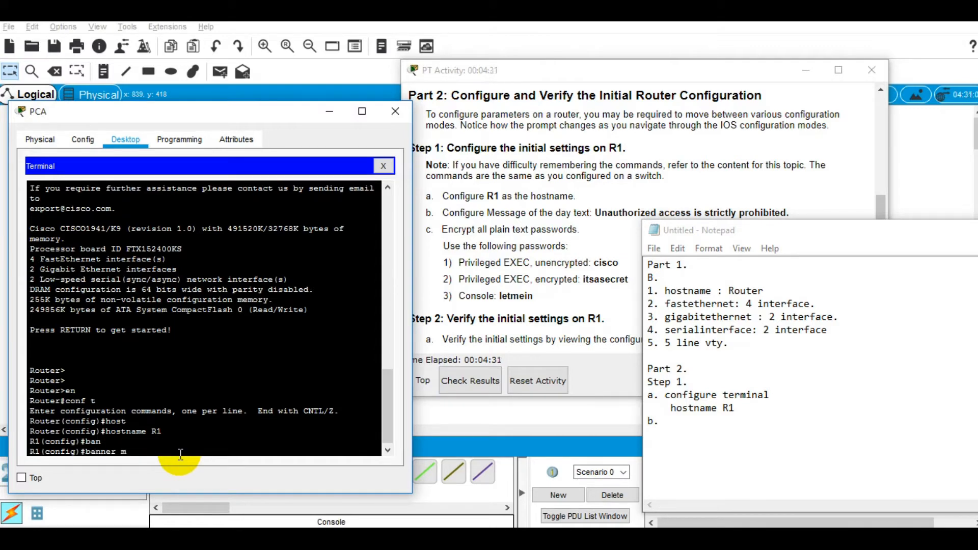
{"action": "type", "text": "o"}
{"action": "key", "text": "Tab"}
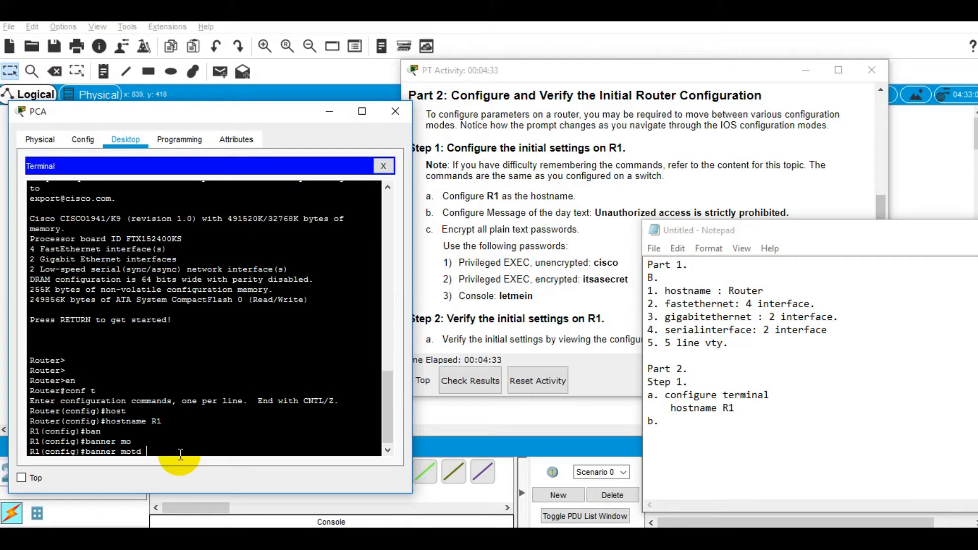
{"action": "type", "text": "\"Unat"}
{"action": "key", "text": "BackSpace"}
{"action": "type", "text": "uthorized "}
{"action": "type", "text": "access is"}
{"action": "type", "text": " strict"}
{"action": "type", "text": "ly "}
{"action": "type", "text": "proh"}
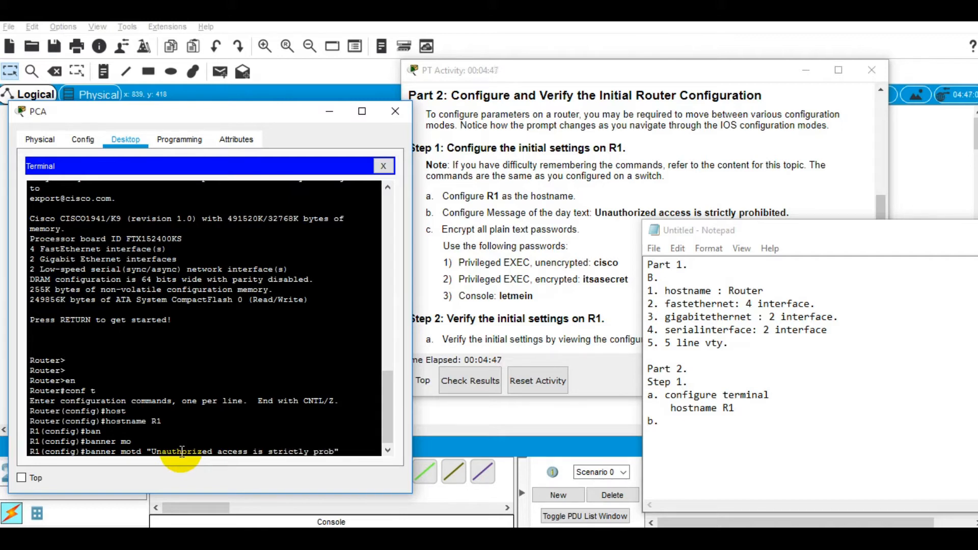
{"action": "type", "text": "ibited"}
{"action": "key", "text": "Return"}
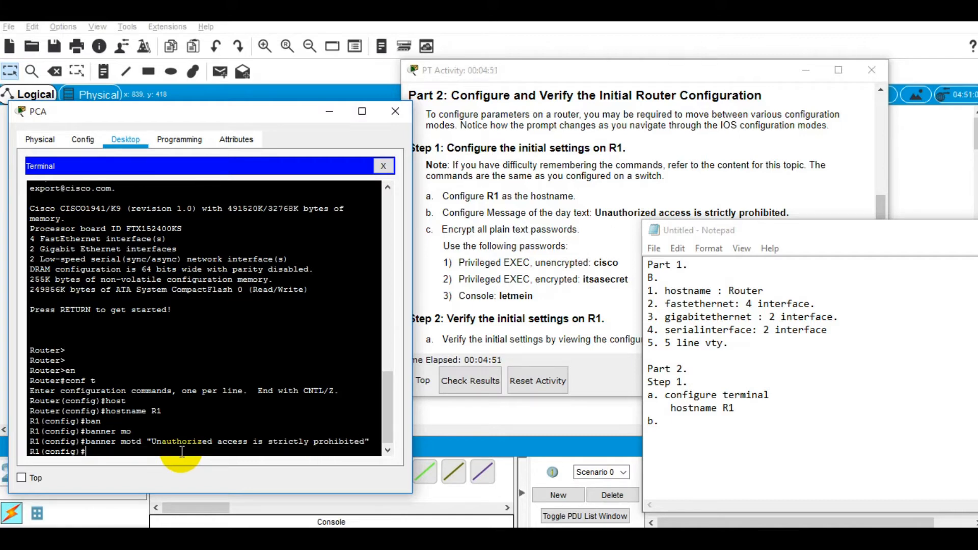
Step: Exit configuration mode, log out, and reconnect to R1 to display the new MOTD banner
{"action": "left_click_drag", "start_coordinate": [754, 235], "coordinate": [679, 386]}
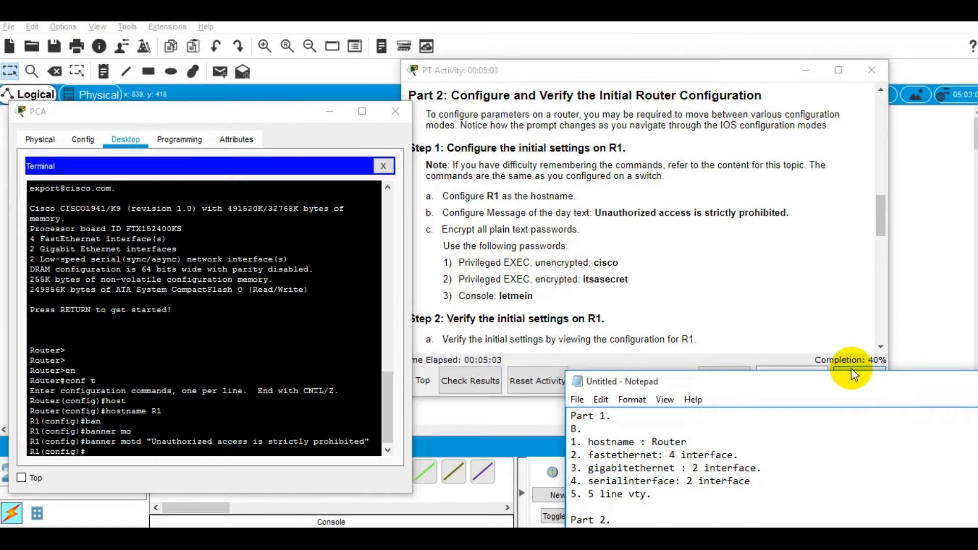
{"action": "left_click", "coordinate": [185, 446]}
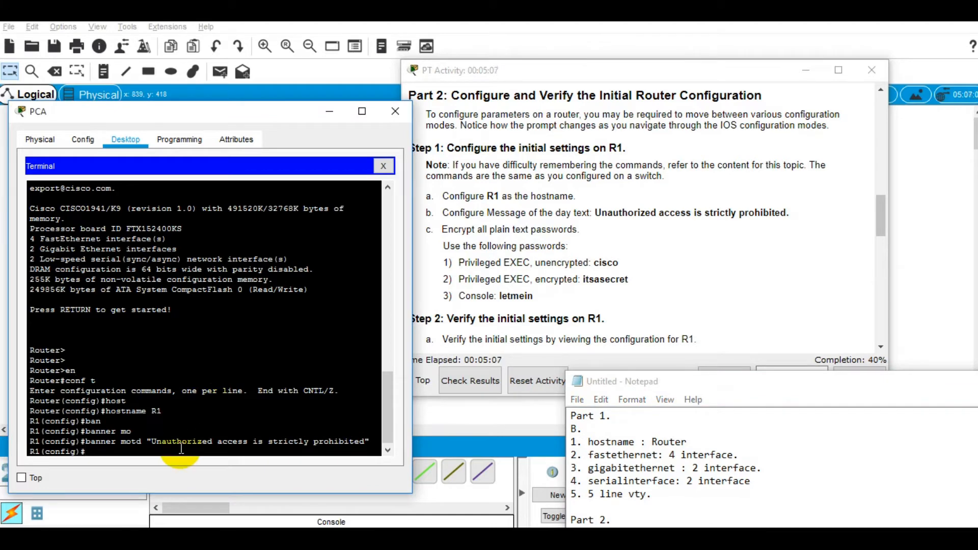
{"action": "type", "text": "exit"}
{"action": "key", "text": "Return"}
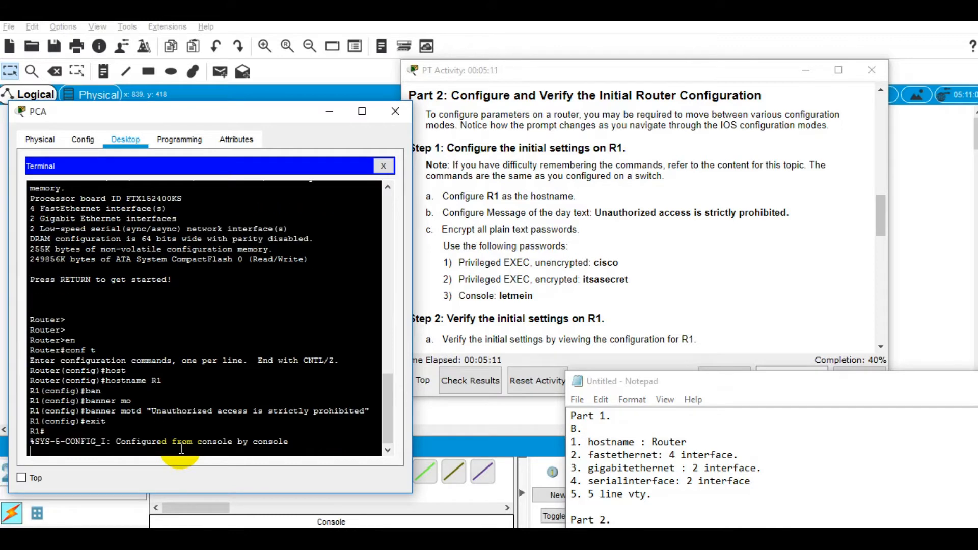
{"action": "key", "text": "Return"}
{"action": "type", "text": "exit"}
{"action": "key", "text": "Return"}
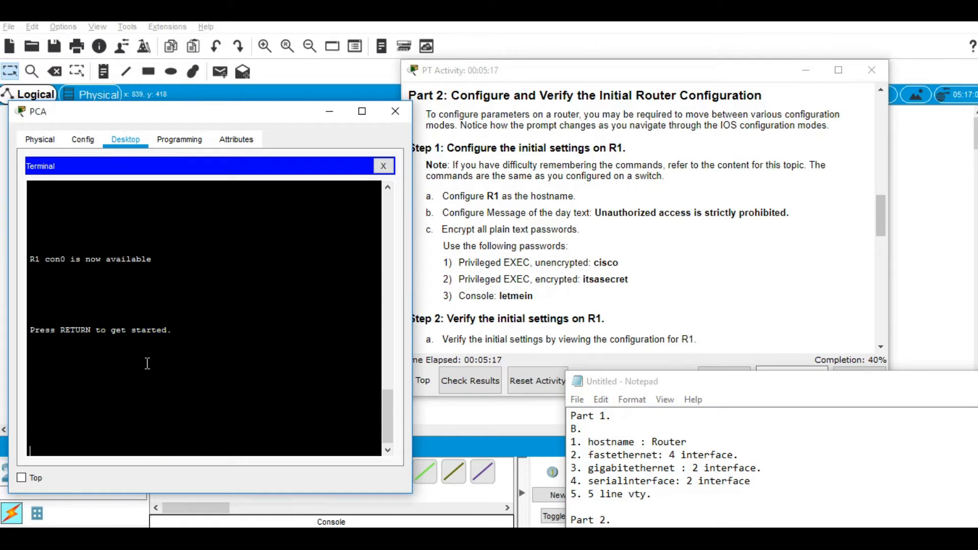
{"action": "key", "text": "Return"}
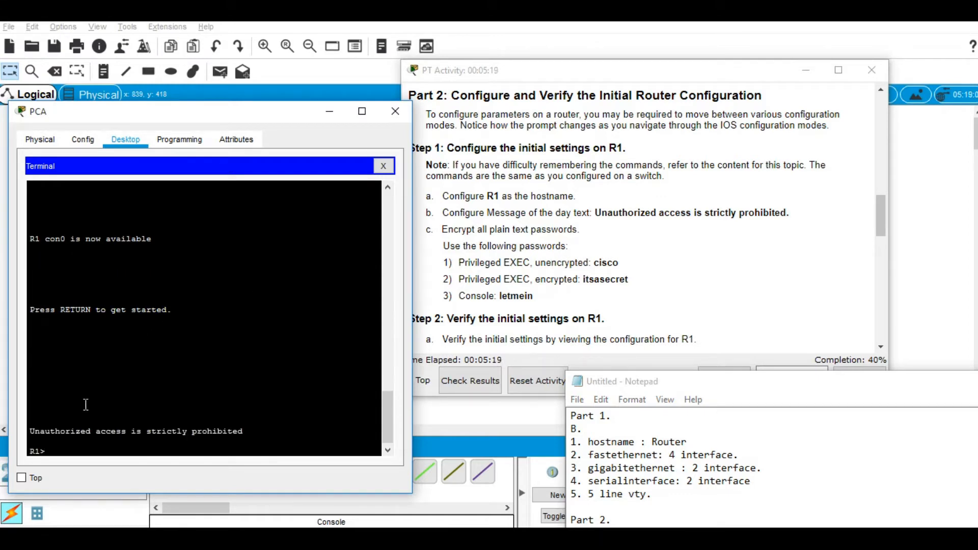
{"action": "triple_click", "coordinate": [62, 430]}
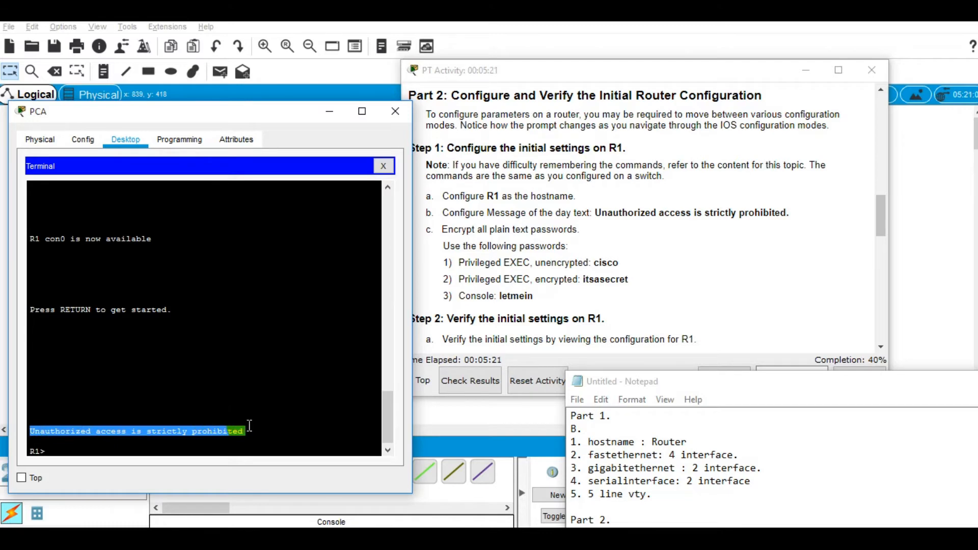
{"action": "left_click", "coordinate": [275, 446]}
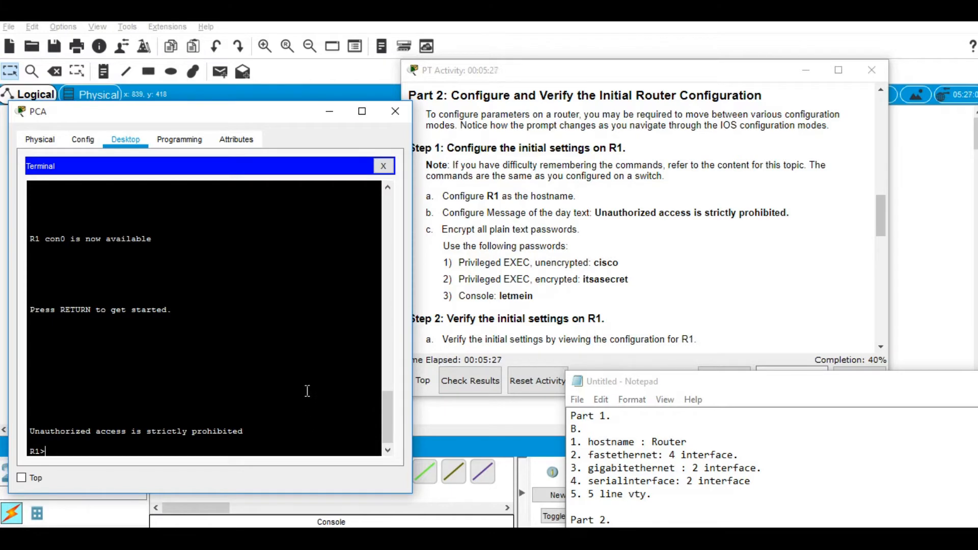
Step: Move the notes up and enter privileged EXEC mode on R1 with en
{"action": "left_click", "coordinate": [586, 394]}
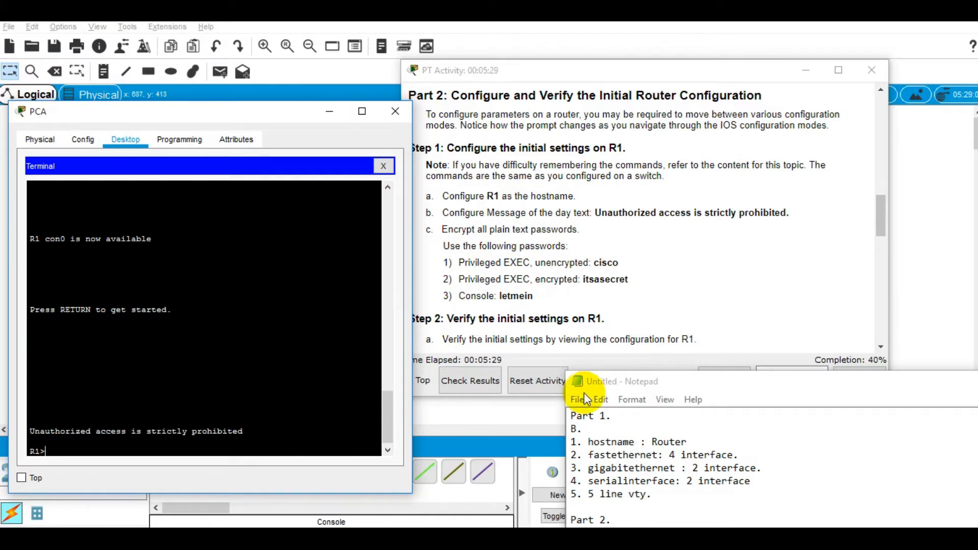
{"action": "left_click_drag", "start_coordinate": [612, 381], "coordinate": [677, 224]}
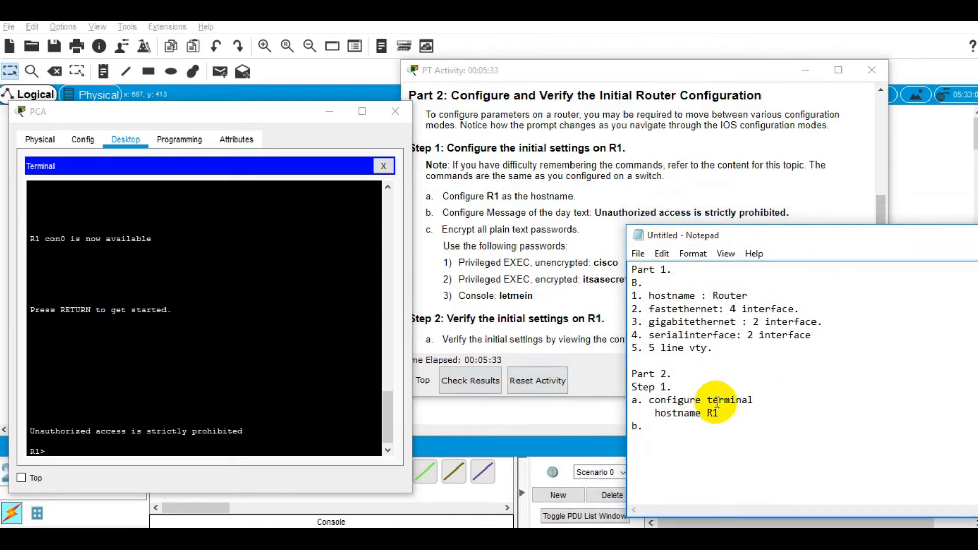
{"action": "type", "text": "en"}
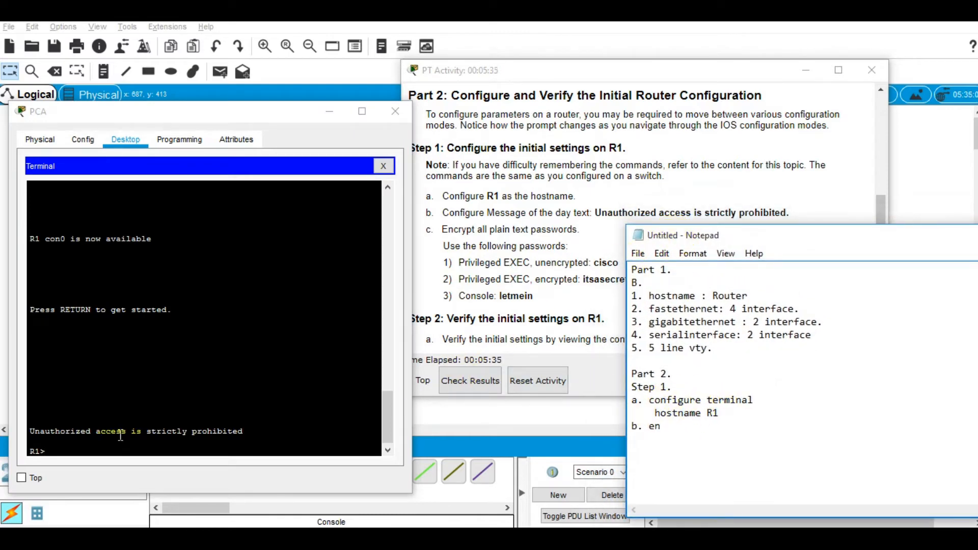
{"action": "left_click", "coordinate": [122, 430]}
{"action": "type", "text": "en"}
{"action": "key", "text": "Return"}
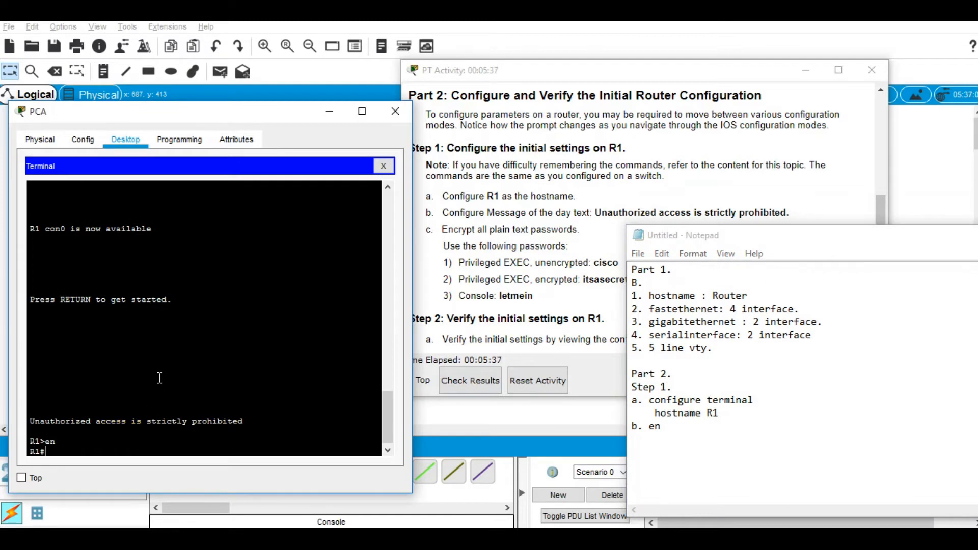
Step: Copy the banner motd command from the terminal and paste it under 'b. banner motd' in the notes
{"action": "scroll", "coordinate": [168, 374], "scroll_direction": "up", "scroll_amount": 5}
{"action": "left_click_drag", "start_coordinate": [85, 337], "coordinate": [369, 337]}
{"action": "right_click", "coordinate": [368, 338]}
{"action": "left_click", "coordinate": [402, 348]}
{"action": "left_click", "coordinate": [662, 426]}
{"action": "key", "text": "BackSpace"}
{"action": "key", "text": "BackSpace"}
{"action": "type", "text": "banner motd"}
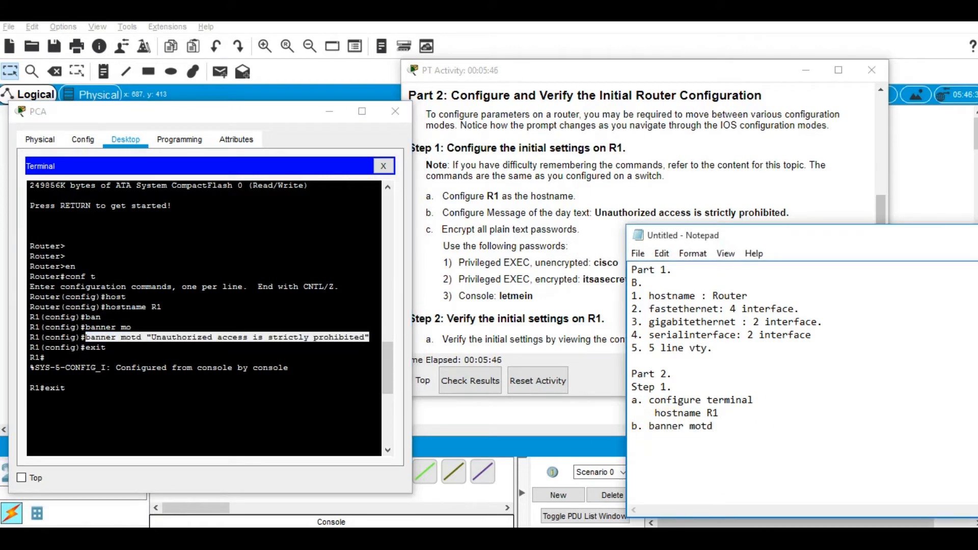
{"action": "key", "text": "Return"}
{"action": "key", "text": "ctrl+v"}
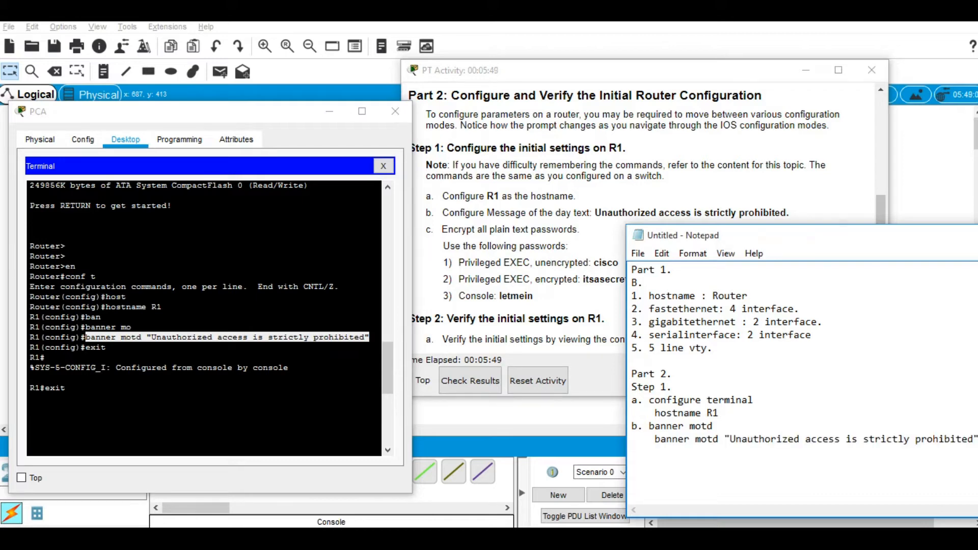
Step: Relabel item a as 'Hostname' and start item 'c.' in the notes
{"action": "left_click_drag", "start_coordinate": [649, 400], "coordinate": [769, 403]}
{"action": "type", "text": "Hostname"}
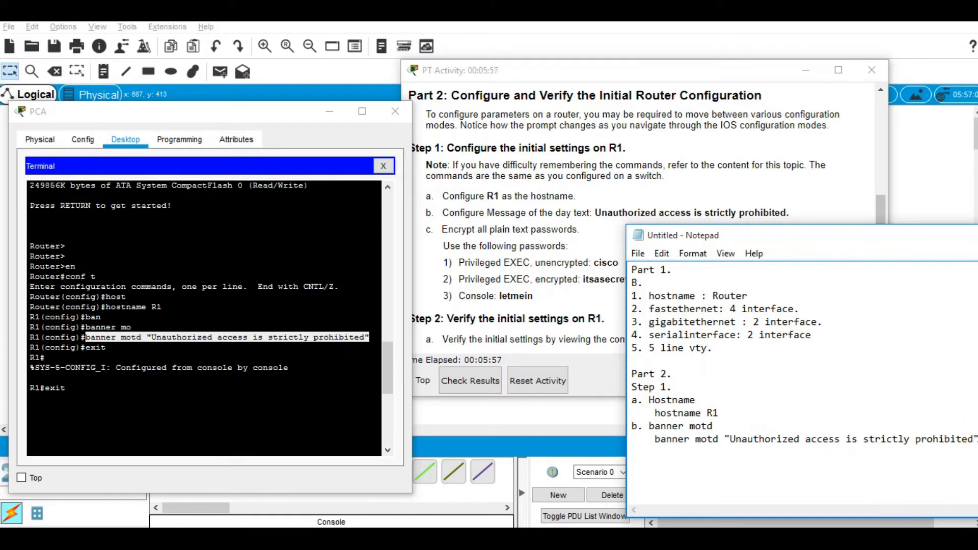
{"action": "key", "text": "Return"}
{"action": "type", "text": "c."}
Step: Return to the R1 terminal, move the notes lower right, and type exit to log out
{"action": "left_click", "coordinate": [288, 357]}
{"action": "key", "text": "Return"}
{"action": "key", "text": "Return"}
{"action": "type", "text": "en"}
{"action": "key", "text": "Return"}
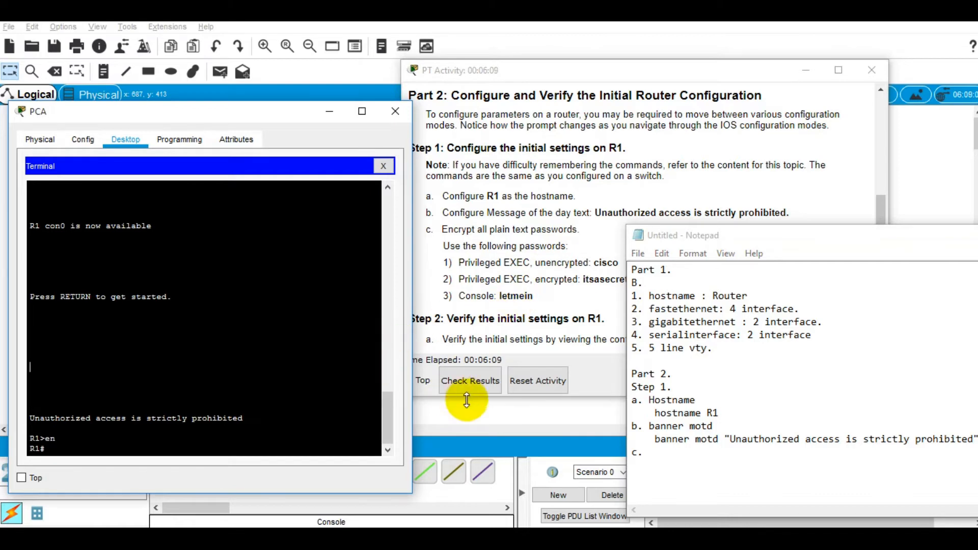
{"action": "left_click_drag", "start_coordinate": [733, 242], "coordinate": [778, 253]}
{"action": "left_click", "coordinate": [181, 448]}
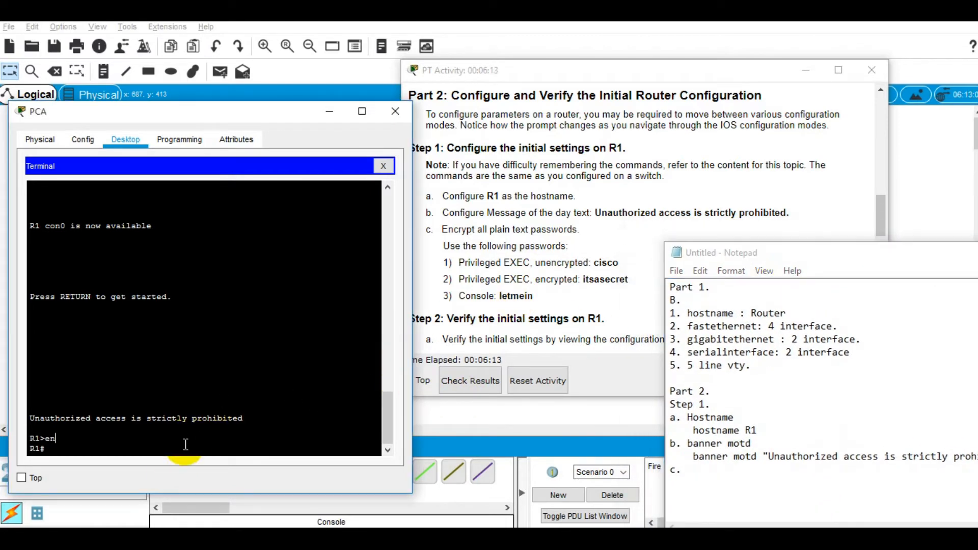
{"action": "type", "text": "exit"}
Step: Log out and back into R1, then run enable and configure terminal to reach R1(config)#
{"action": "key", "text": "Return"}
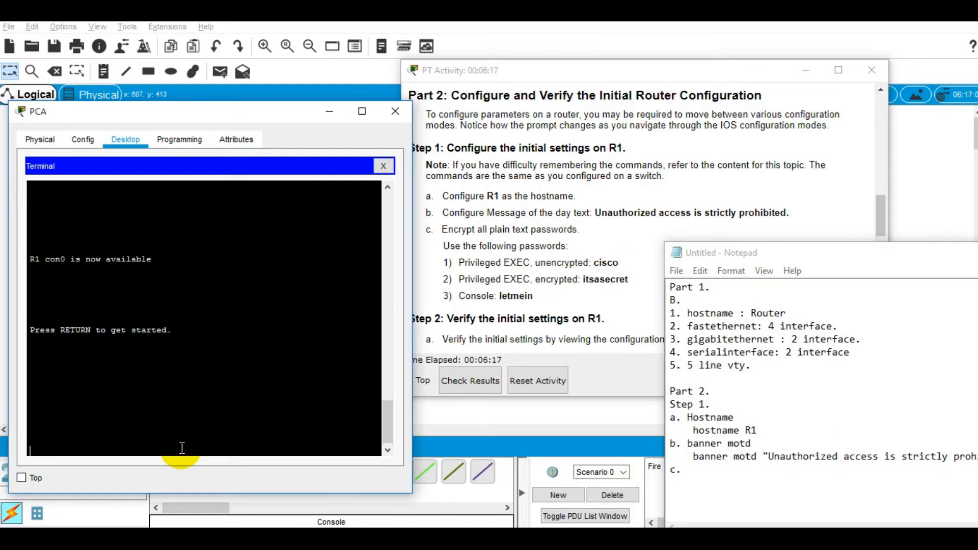
{"action": "key", "text": "Return"}
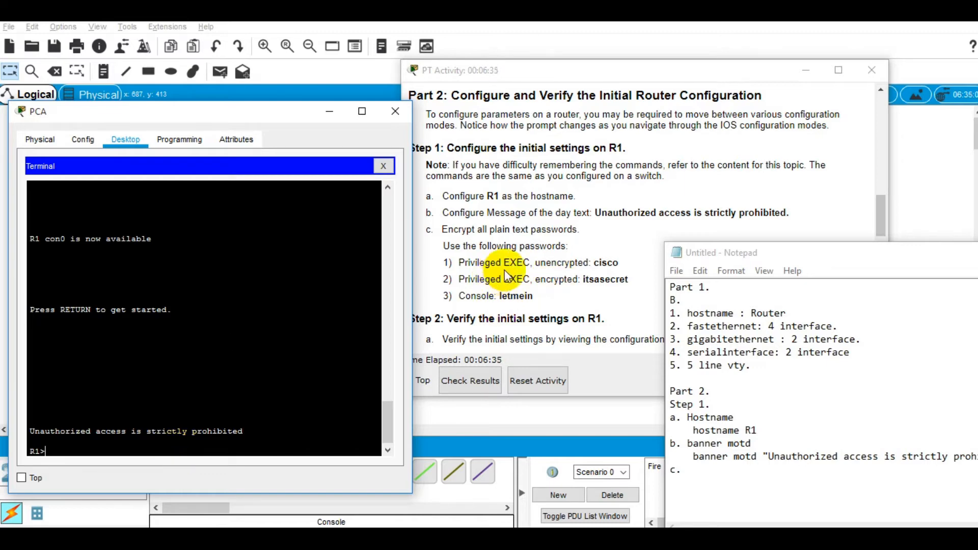
{"action": "type", "text": "ena"}
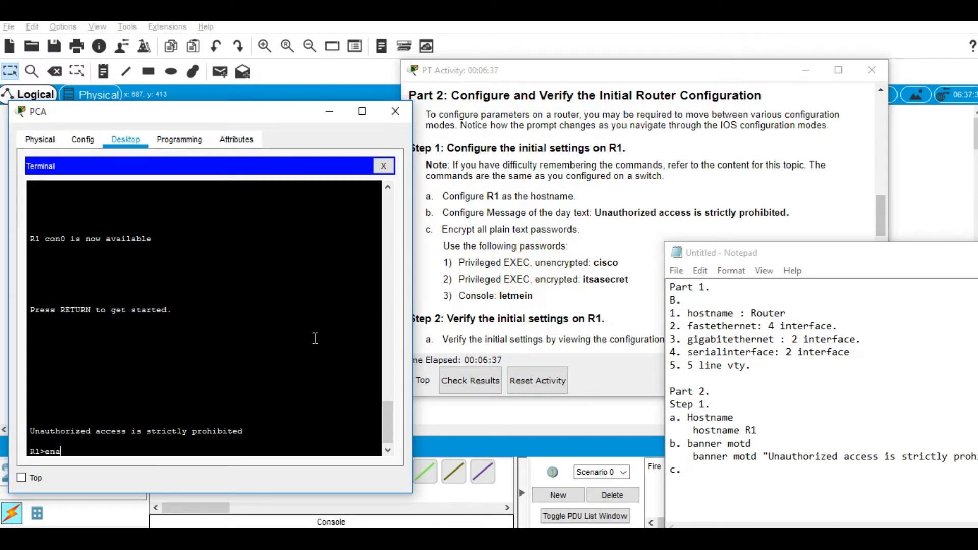
{"action": "key", "text": "Tab"}
{"action": "key", "text": "Return"}
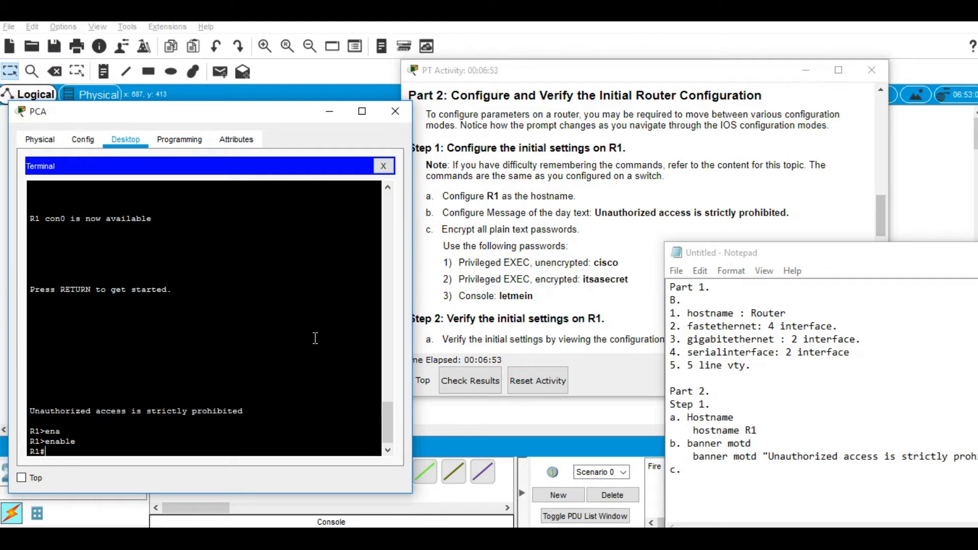
{"action": "type", "text": "configure terminal"}
{"action": "key", "text": "Return"}
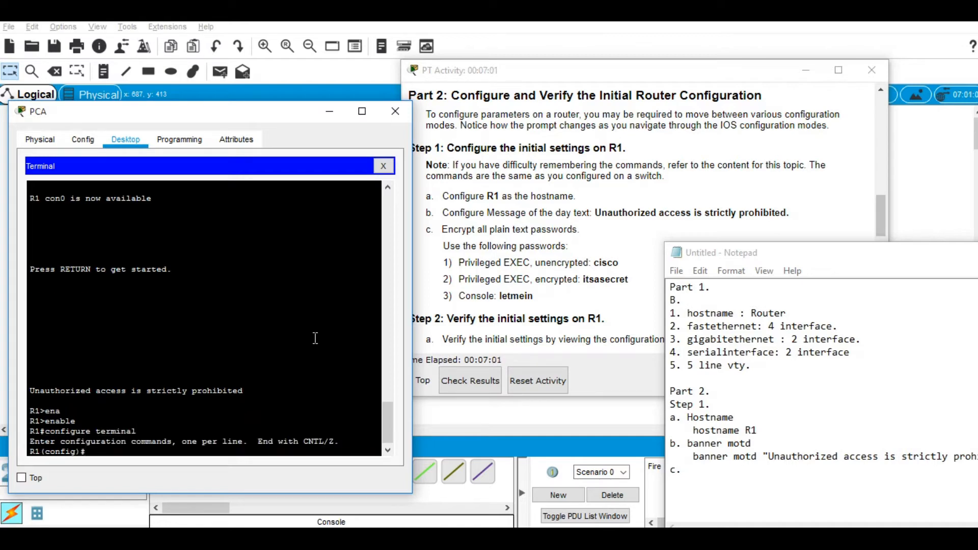
Step: Set R1's unencrypted enable password to the value listed in the activity
{"action": "type", "text": "en"}
{"action": "key", "text": "Tab"}
{"action": "type", "text": "a"}
{"action": "key", "text": "Tab"}
{"action": "type", "text": "pass"}
{"action": "key", "text": "Tab"}
{"action": "type", "text": "cisco"}
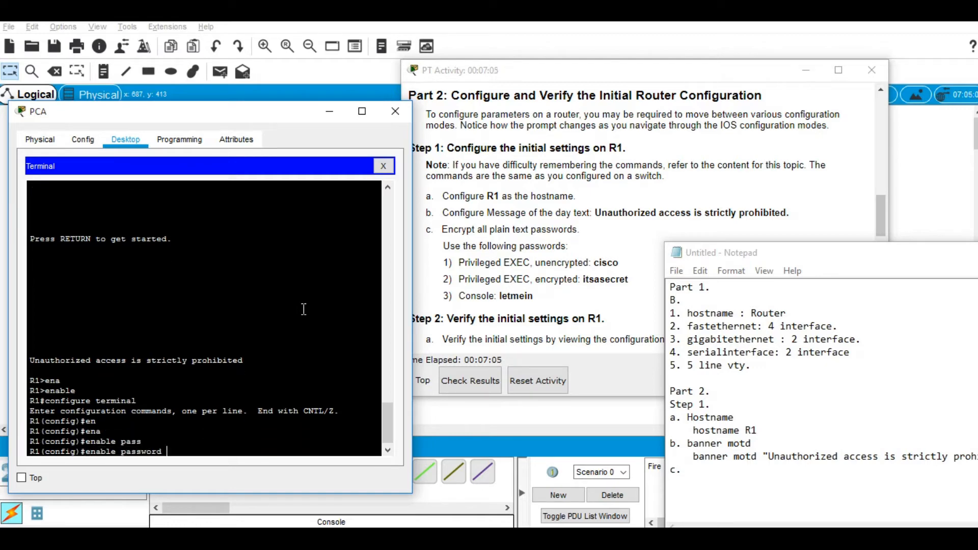
{"action": "key", "text": "Return"}
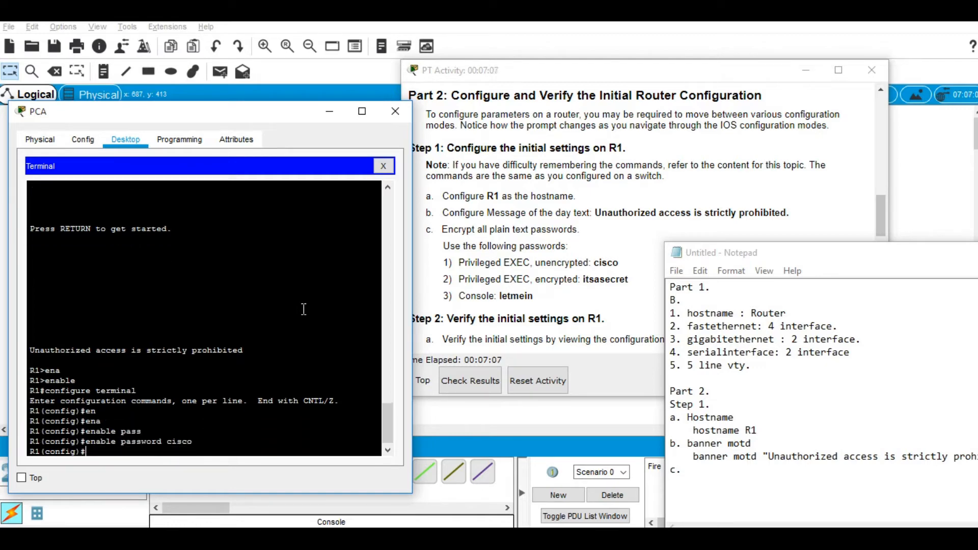
Step: Set R1's encrypted enable secret to the secret value listed in the activity
{"action": "double_click", "coordinate": [618, 275]}
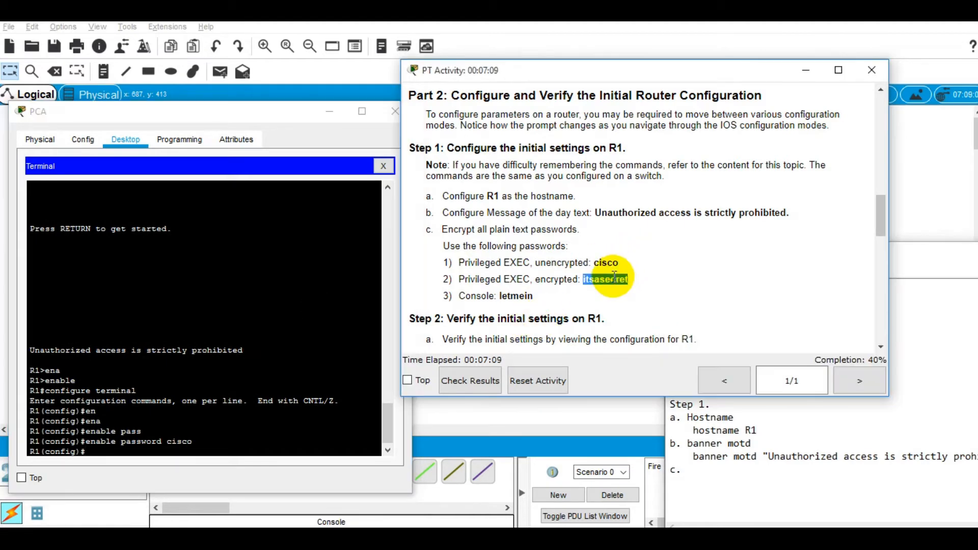
{"action": "left_click", "coordinate": [239, 366]}
{"action": "type", "text": "enabl"}
{"action": "key", "text": "Tab"}
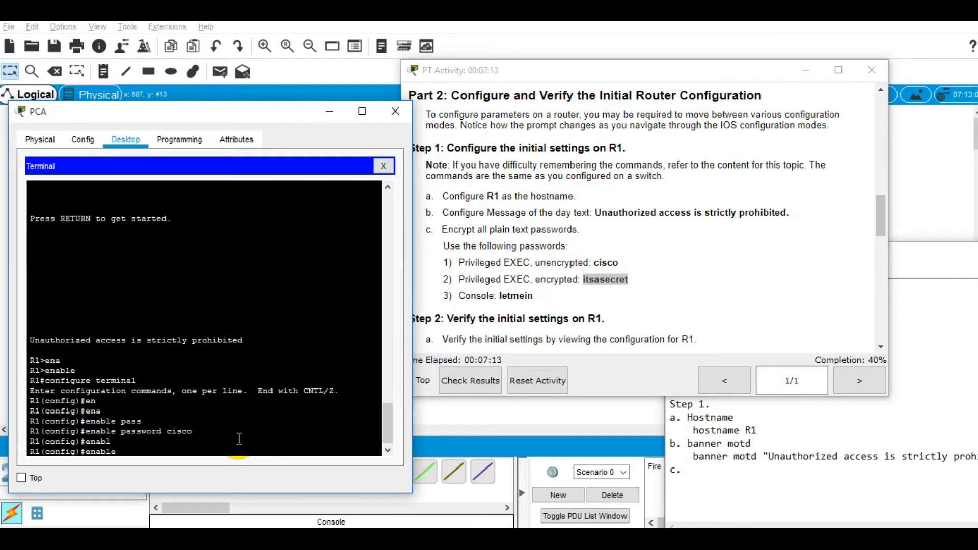
{"action": "type", "text": "secre"}
{"action": "key", "text": "Tab"}
{"action": "type", "text": "i"}
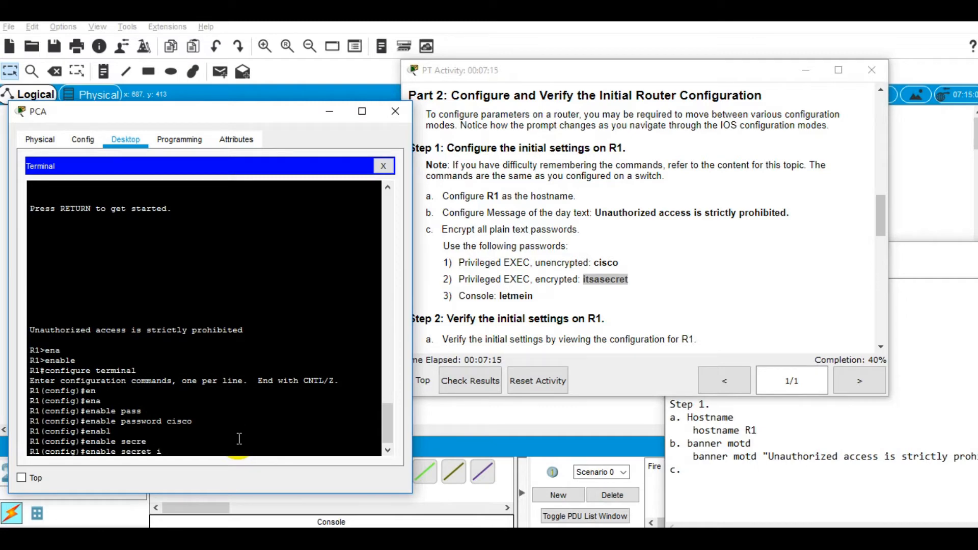
{"action": "type", "text": "tsasecret"}
{"action": "key", "text": "Return"}
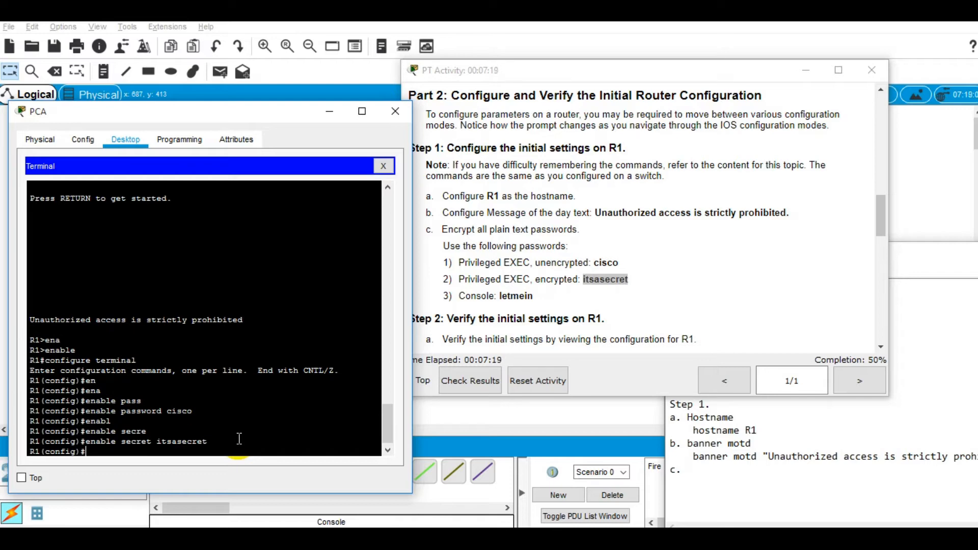
Step: Exit global configuration mode and log out of R1's console session
{"action": "type", "text": "exit"}
{"action": "key", "text": "Return"}
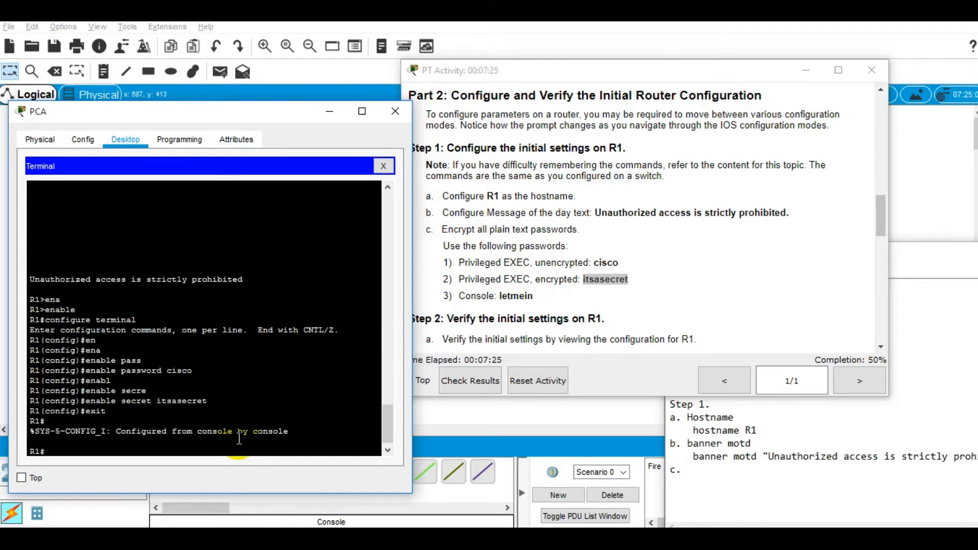
{"action": "type", "text": "exit"}
{"action": "key", "text": "Return"}
Step: Run 'enable' on R1 and enter the enable secret to reach the R1# prompt
{"action": "key", "text": "Return"}
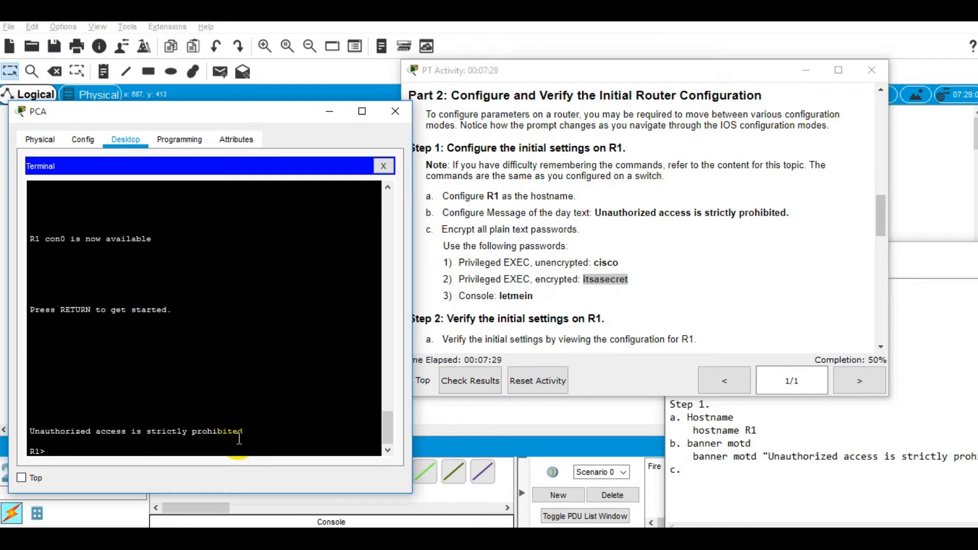
{"action": "type", "text": "enable"}
{"action": "key", "text": "Return"}
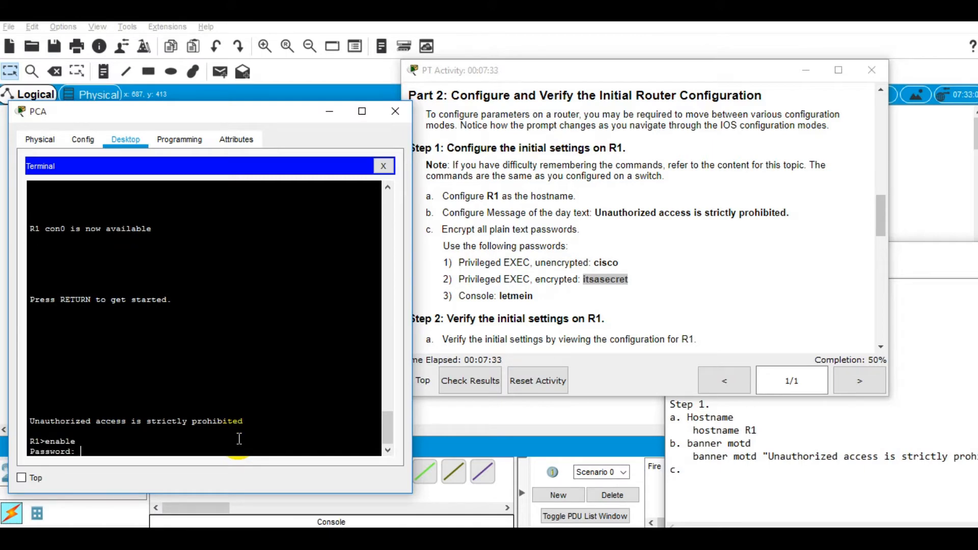
{"action": "key", "text": "Return"}
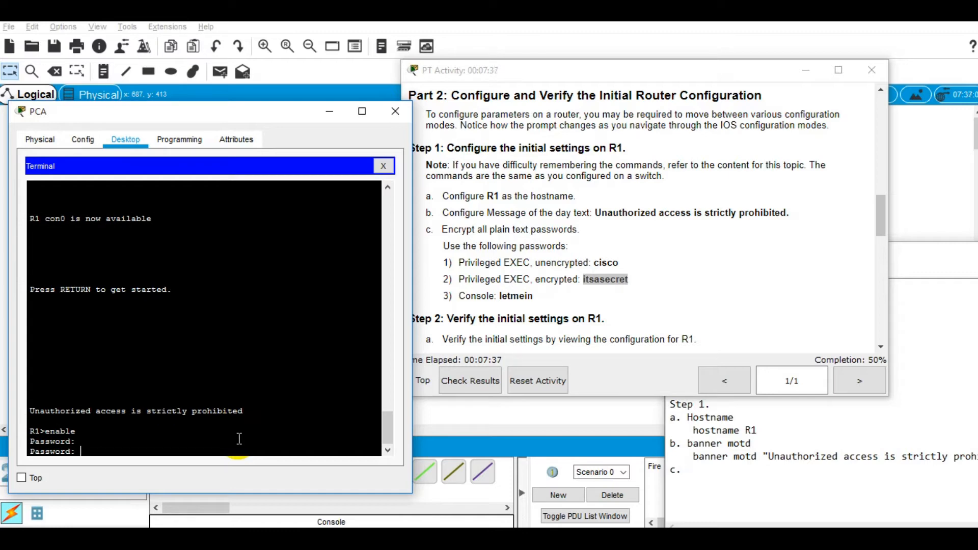
{"action": "key", "text": "Return"}
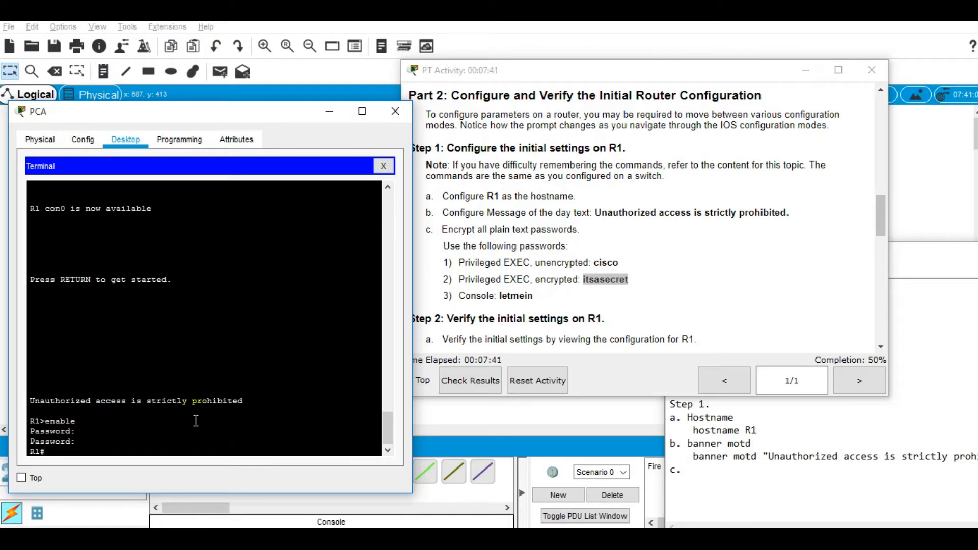
Step: Highlight the encrypted enable password task in the instructions, then go back to the router terminal
{"action": "double_click", "coordinate": [605, 280]}
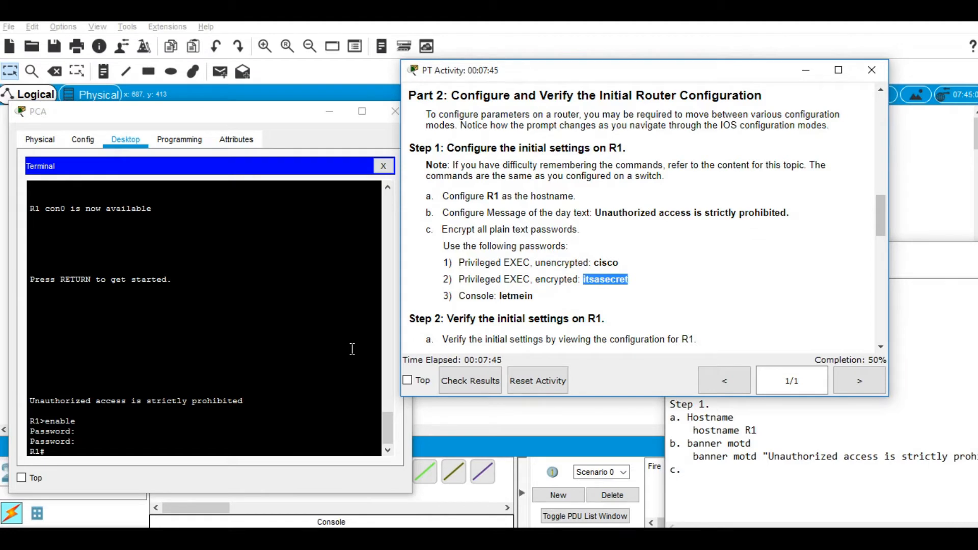
{"action": "left_click", "coordinate": [311, 400]}
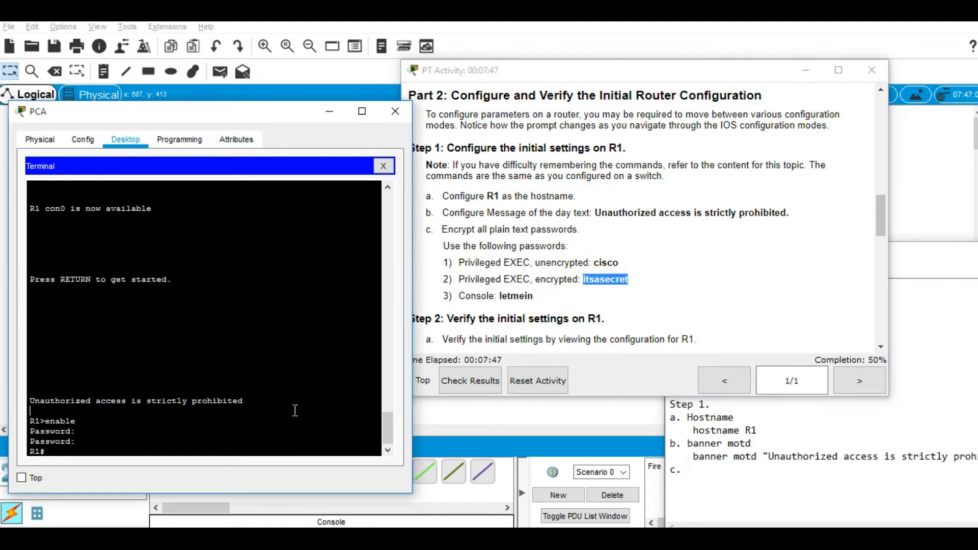
{"action": "left_click", "coordinate": [278, 444]}
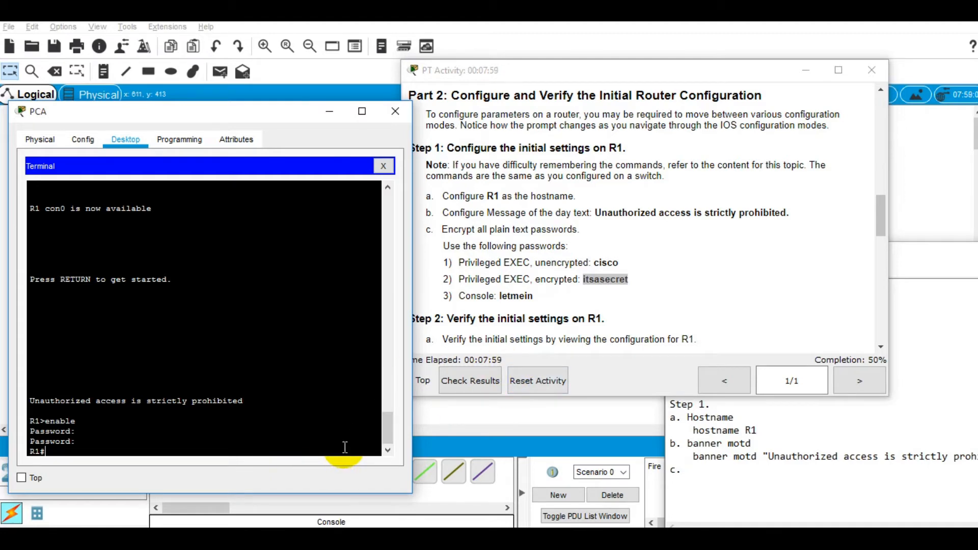
Step: Show R1's running-config, highlight the plain-text enable password, and start typing 'conf'
{"action": "type", "text": "show run"}
{"action": "key", "text": "Tab"}
{"action": "key", "text": "Return"}
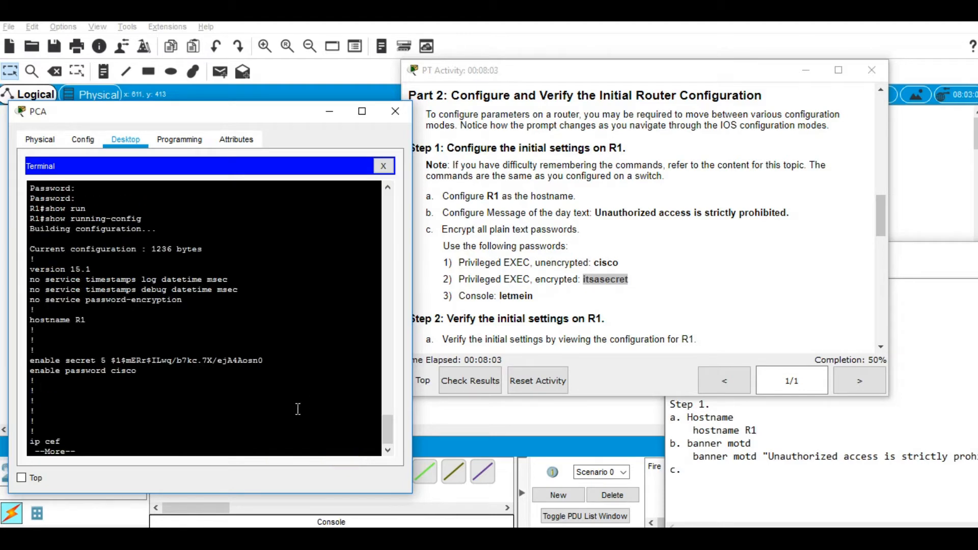
{"action": "key", "text": "q"}
{"action": "double_click", "coordinate": [132, 362]}
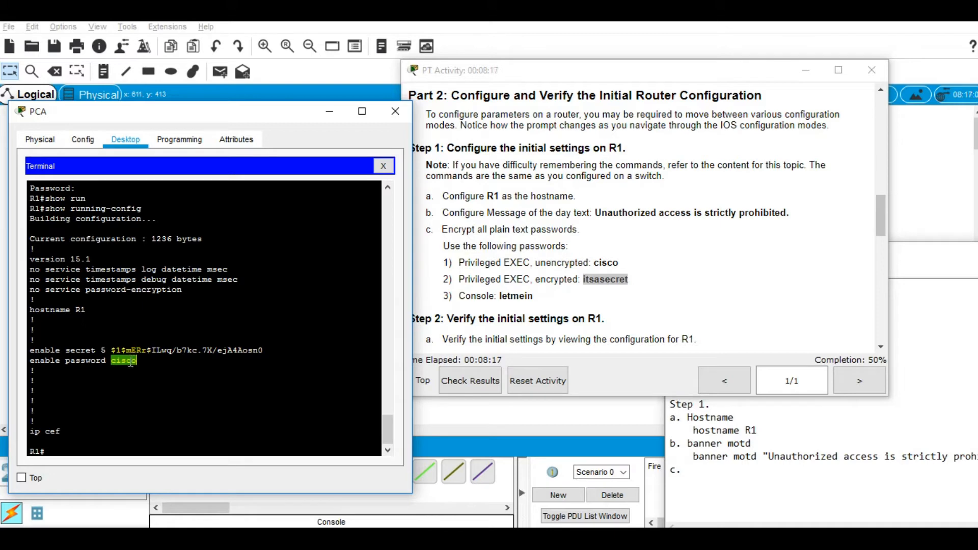
{"action": "left_click", "coordinate": [112, 420]}
{"action": "type", "text": "conf gt"}
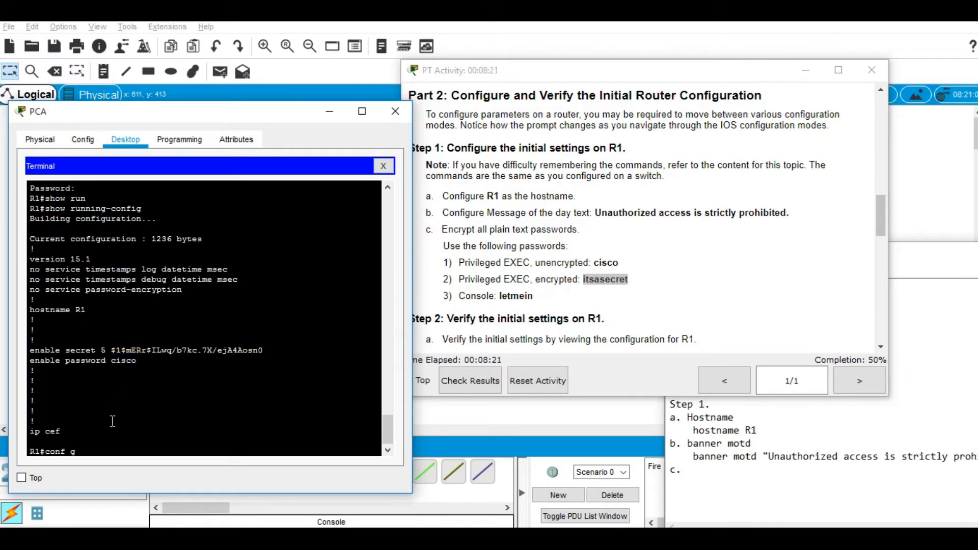
Step: Enter configure terminal and turn on service password-encryption on R1
{"action": "key", "text": "BackSpace"}
{"action": "key", "text": "BackSpace"}
{"action": "type", "text": "u"}
{"action": "key", "text": "Tab"}
{"action": "key", "text": "BackSpace"}
{"action": "key", "text": "BackSpace"}
{"action": "type", "text": "figure"}
{"action": "key", "text": "Tab"}
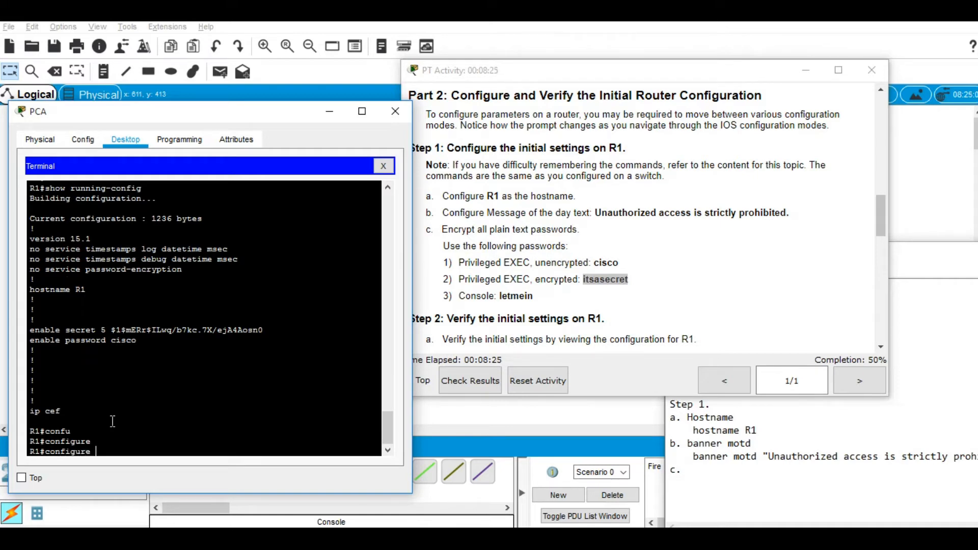
{"action": "type", "text": "ter"}
{"action": "key", "text": "Tab"}
{"action": "key", "text": "Return"}
{"action": "type", "text": "servi"}
{"action": "key", "text": "Tab"}
{"action": "type", "text": "pas"}
{"action": "key", "text": "Tab"}
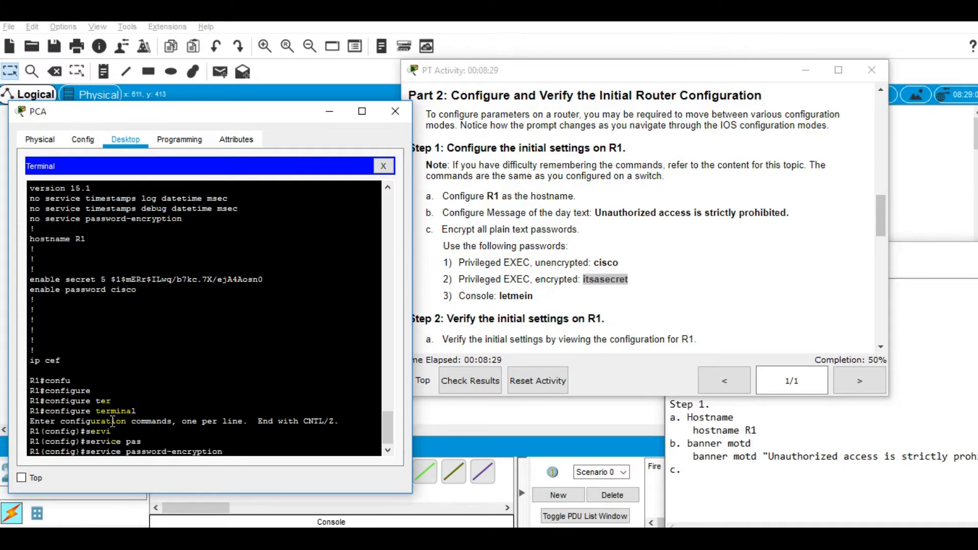
{"action": "key", "text": "Return"}
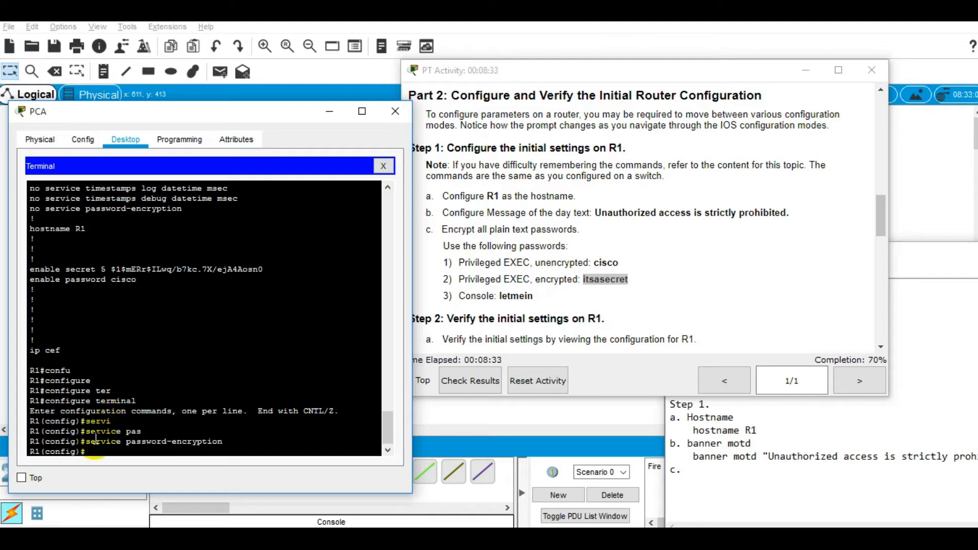
Step: Exit configuration mode and display the running-config again
{"action": "left_click", "coordinate": [112, 456]}
{"action": "type", "text": "exit"}
{"action": "key", "text": "Return"}
{"action": "type", "text": "show run"}
{"action": "key", "text": "Tab"}
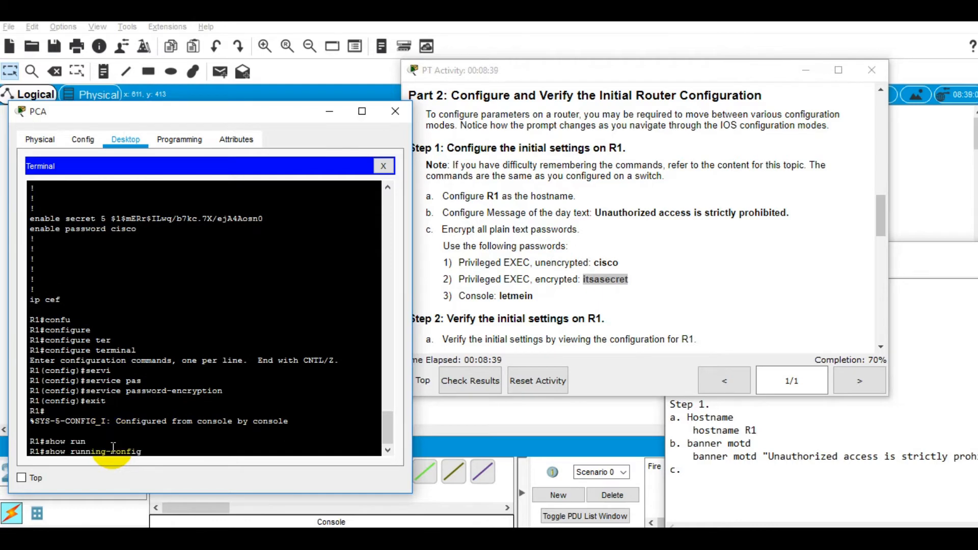
{"action": "key", "text": "Return"}
{"action": "key", "text": "q"}
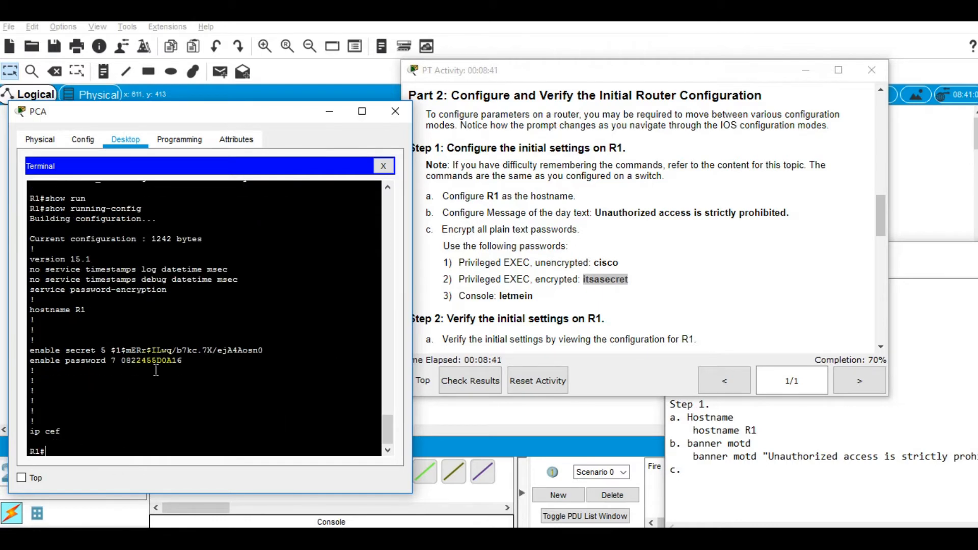
Step: Compare the old plain-text enable password with the new type 7 hash in the output
{"action": "triple_click", "coordinate": [166, 358]}
{"action": "double_click", "coordinate": [166, 359]}
{"action": "scroll", "coordinate": [168, 358], "scroll_direction": "up", "scroll_amount": 4}
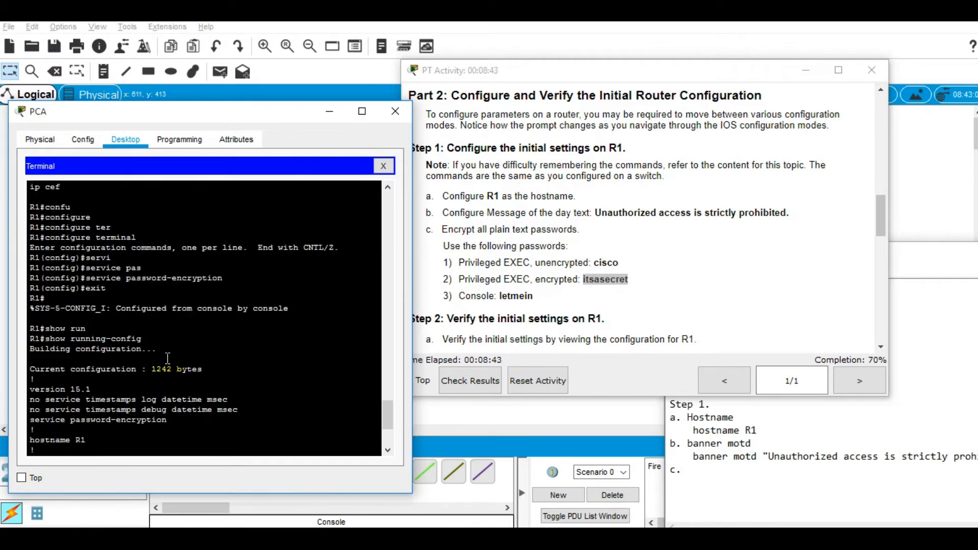
{"action": "scroll", "coordinate": [167, 358], "scroll_direction": "up", "scroll_amount": 1}
{"action": "scroll", "coordinate": [156, 370], "scroll_direction": "up", "scroll_amount": 4}
{"action": "double_click", "coordinate": [125, 333]}
{"action": "scroll", "coordinate": [255, 356], "scroll_direction": "down", "scroll_amount": 10}
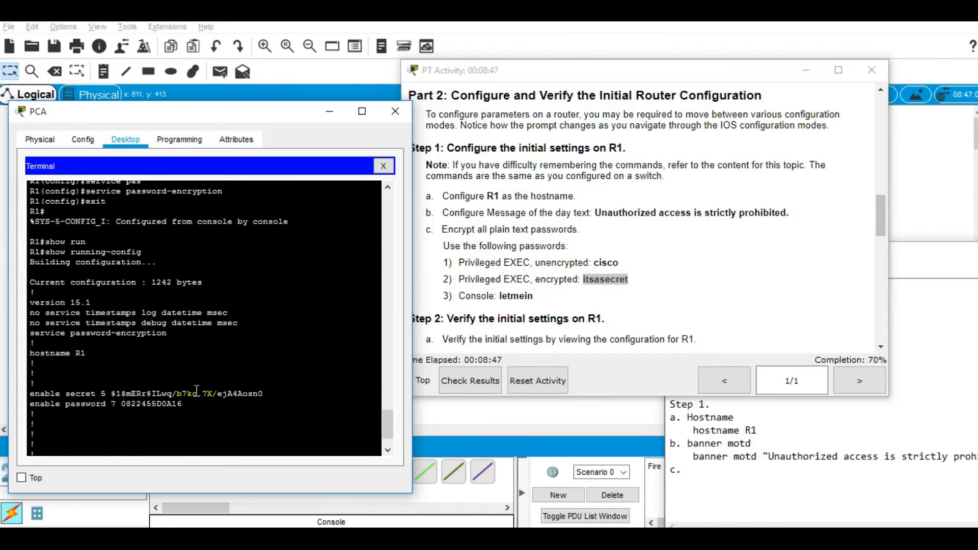
{"action": "double_click", "coordinate": [142, 404]}
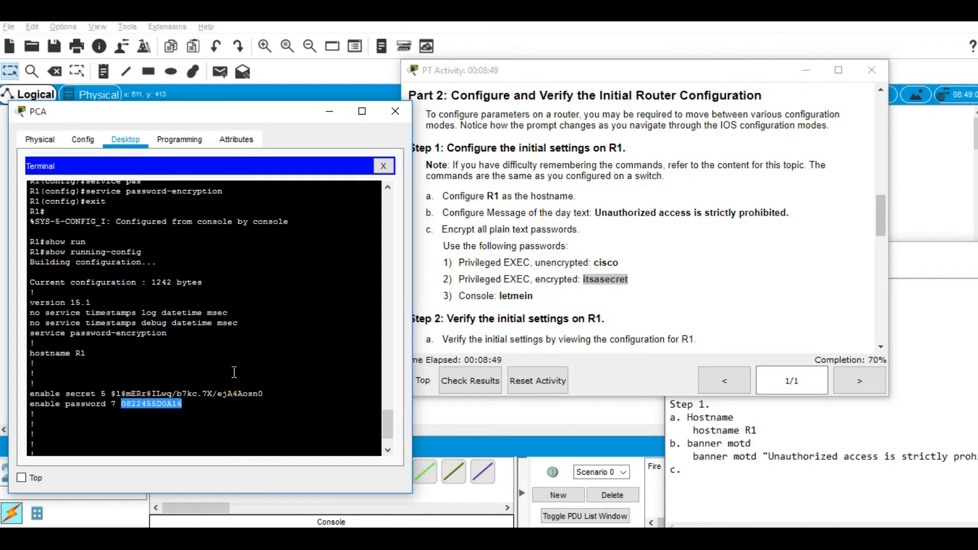
{"action": "scroll", "coordinate": [234, 372], "scroll_direction": "down", "scroll_amount": 2}
{"action": "left_click", "coordinate": [205, 406]}
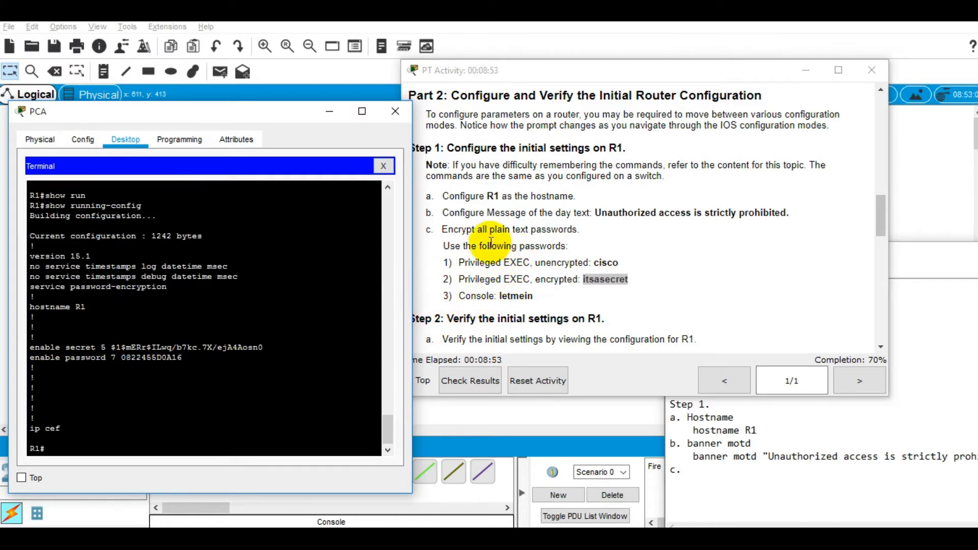
Step: Mark the encryption and console password tasks in the instructions panel
{"action": "left_click_drag", "start_coordinate": [511, 229], "coordinate": [613, 277]}
{"action": "double_click", "coordinate": [458, 229]}
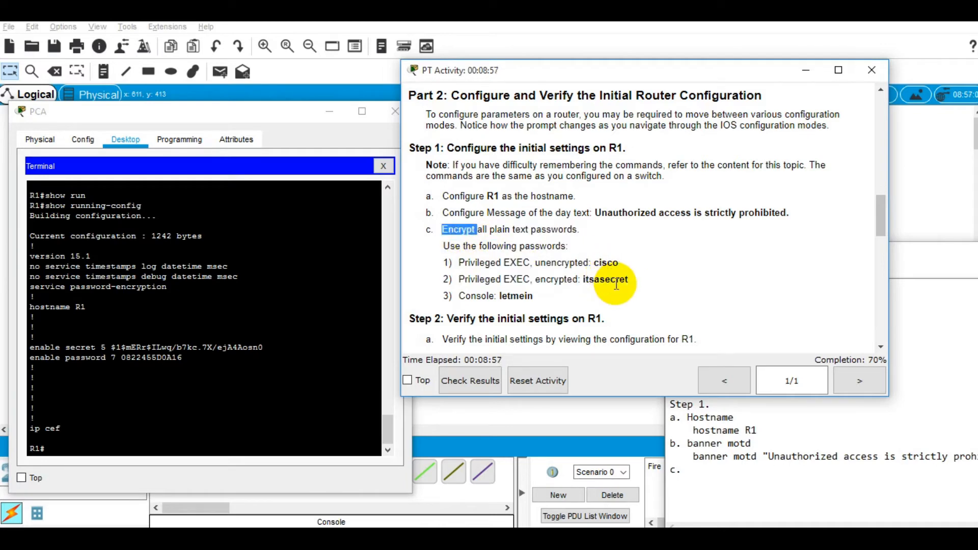
{"action": "double_click", "coordinate": [606, 280]}
{"action": "left_click", "coordinate": [272, 403]}
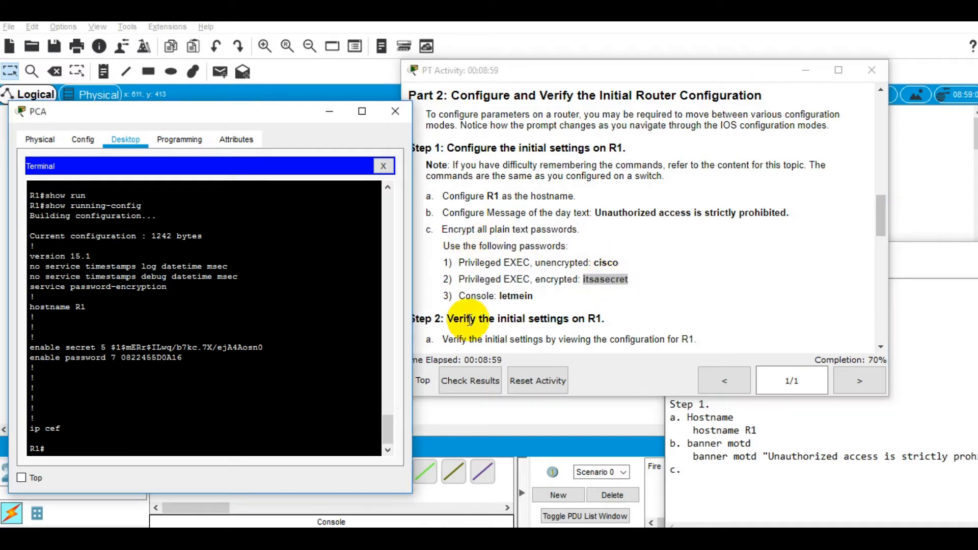
{"action": "double_click", "coordinate": [465, 296]}
{"action": "left_click", "coordinate": [223, 441]}
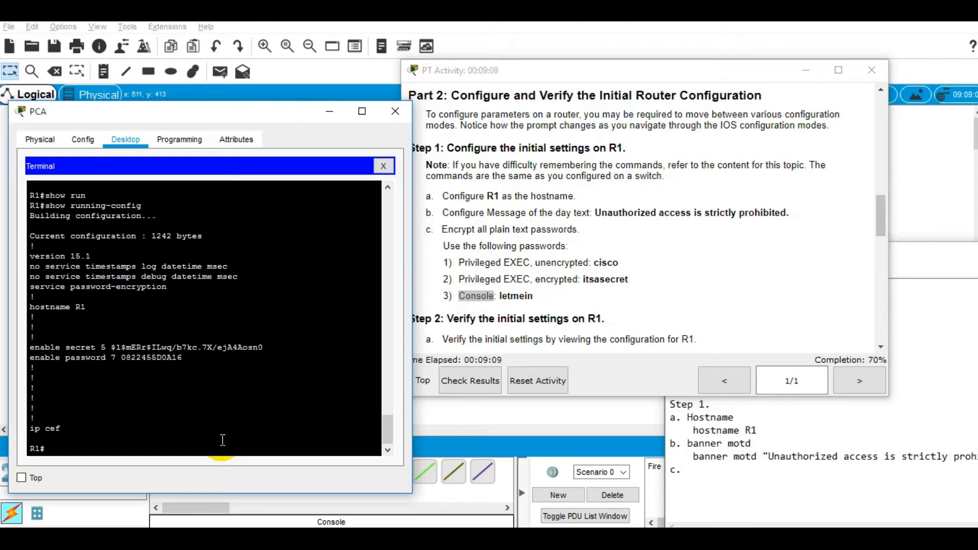
Step: Enter global configuration mode and select line console 0 on R1
{"action": "type", "text": "conf gu"}
{"action": "key", "text": "Tab"}
{"action": "type", "text": "term"}
{"action": "key", "text": "Tab"}
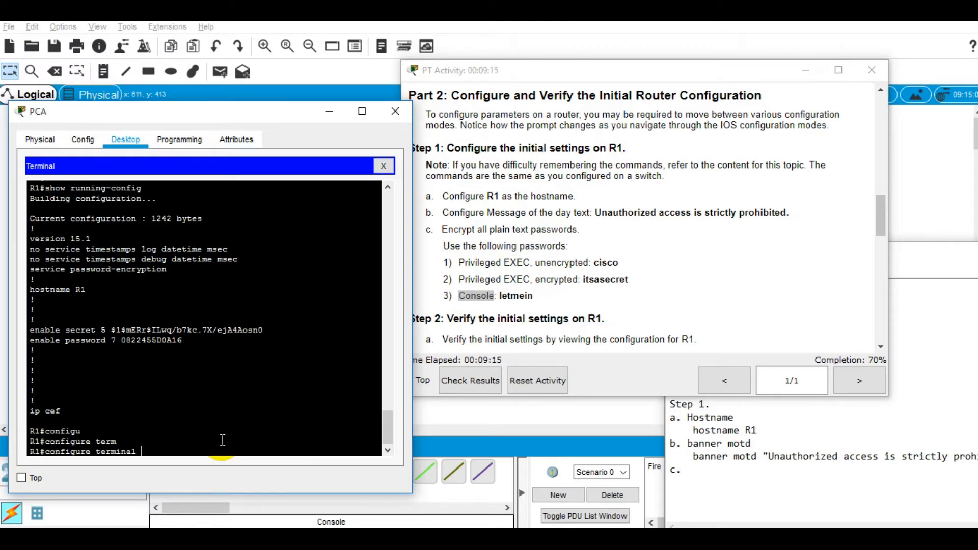
{"action": "key", "text": "Return"}
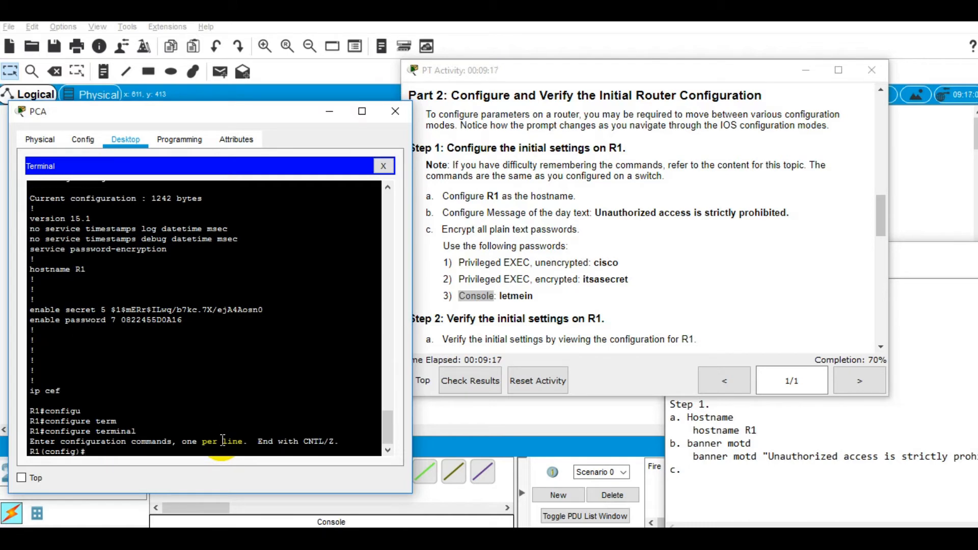
{"action": "type", "text": "line"}
{"action": "key", "text": "Tab"}
{"action": "type", "text": "conso"}
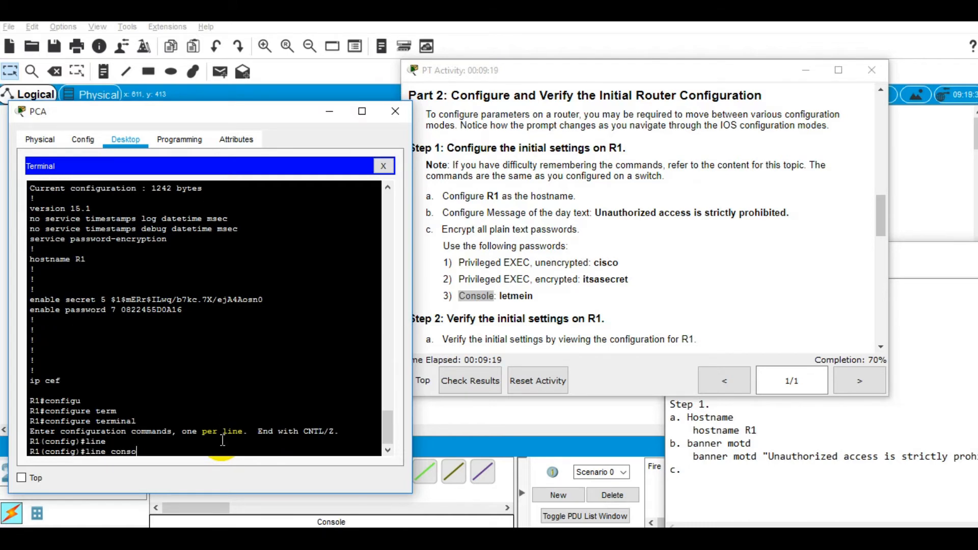
{"action": "key", "text": "Tab"}
{"action": "type", "text": "0"}
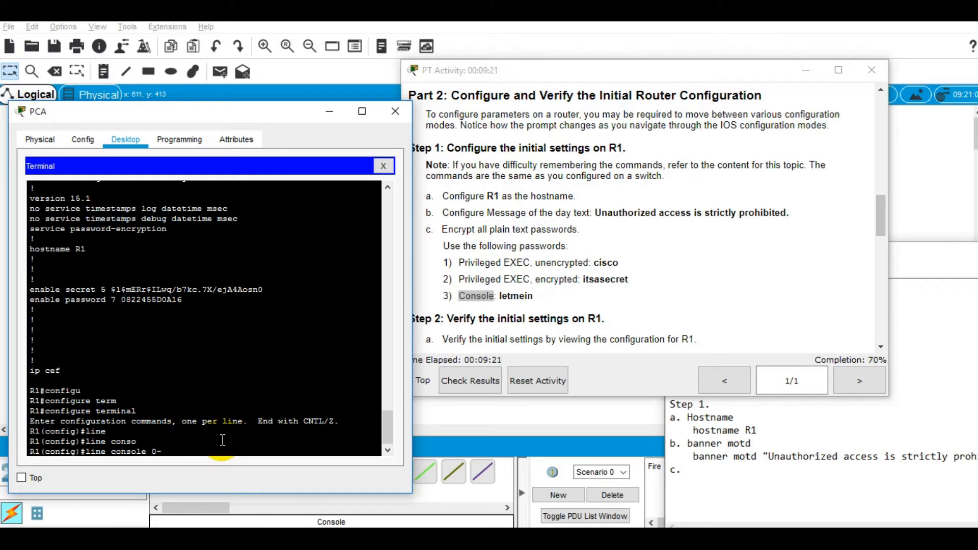
{"action": "key", "text": "Return"}
Step: Set a console line password and require login on console 0
{"action": "type", "text": "pass"}
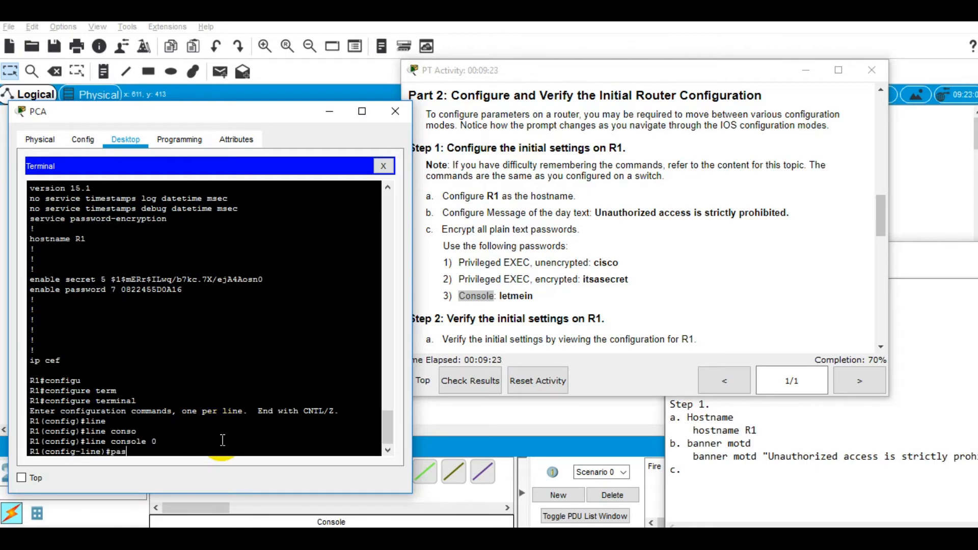
{"action": "key", "text": "Tab"}
{"action": "type", "text": "letmin"}
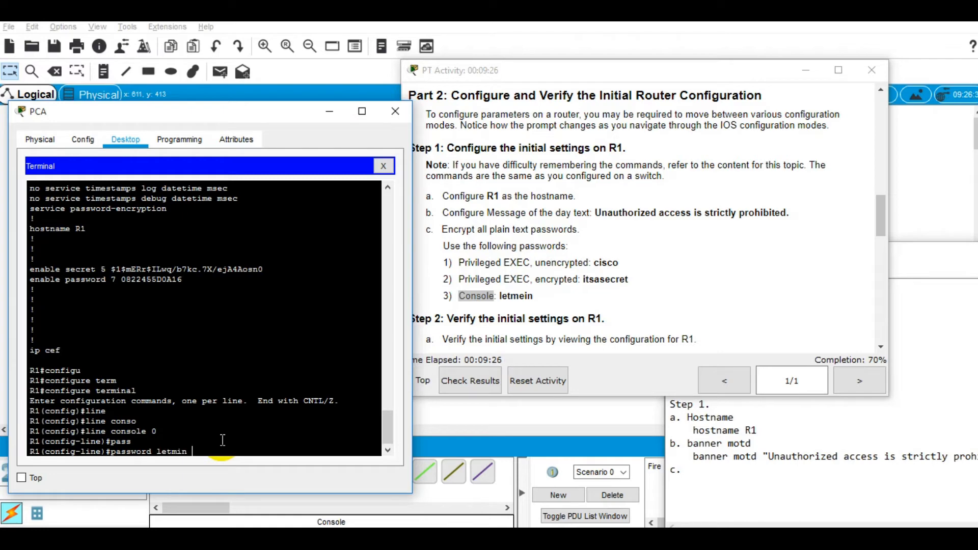
{"action": "key", "text": "Return"}
{"action": "type", "text": "login"}
{"action": "key", "text": "Return"}
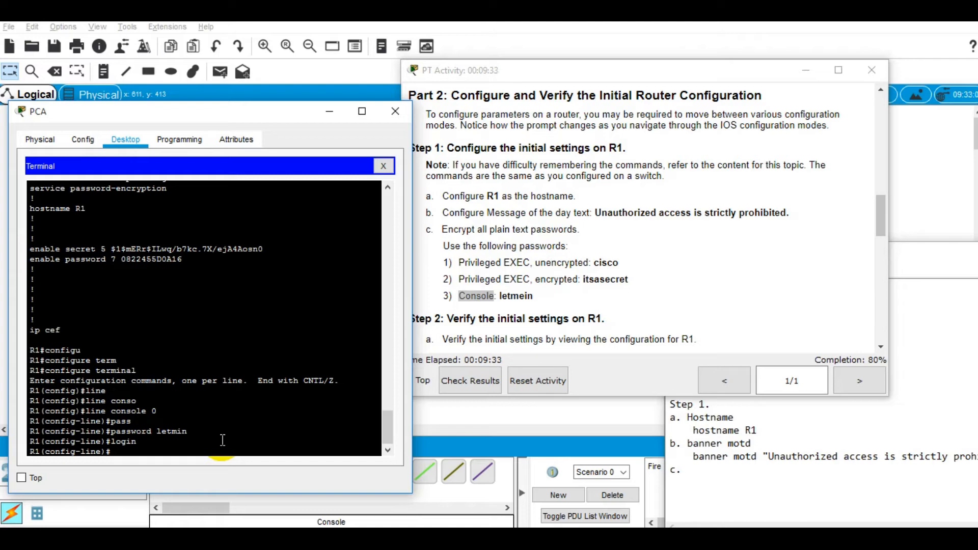
Step: End configuration, log out, and test the console password at the new login prompt
{"action": "type", "text": "end"}
{"action": "key", "text": "Return"}
{"action": "key", "text": "Return"}
{"action": "key", "text": "Return"}
{"action": "type", "text": "exit"}
{"action": "key", "text": "Return"}
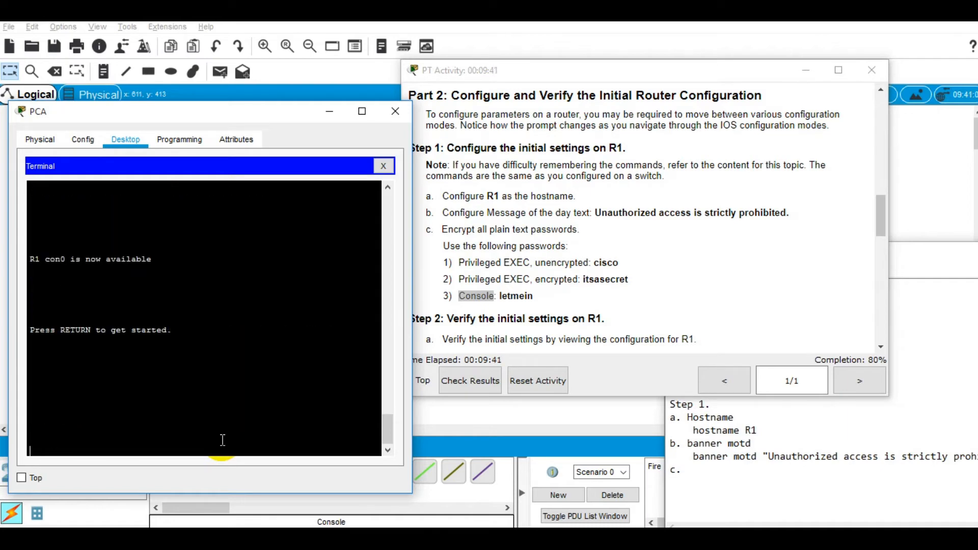
{"action": "key", "text": "Return"}
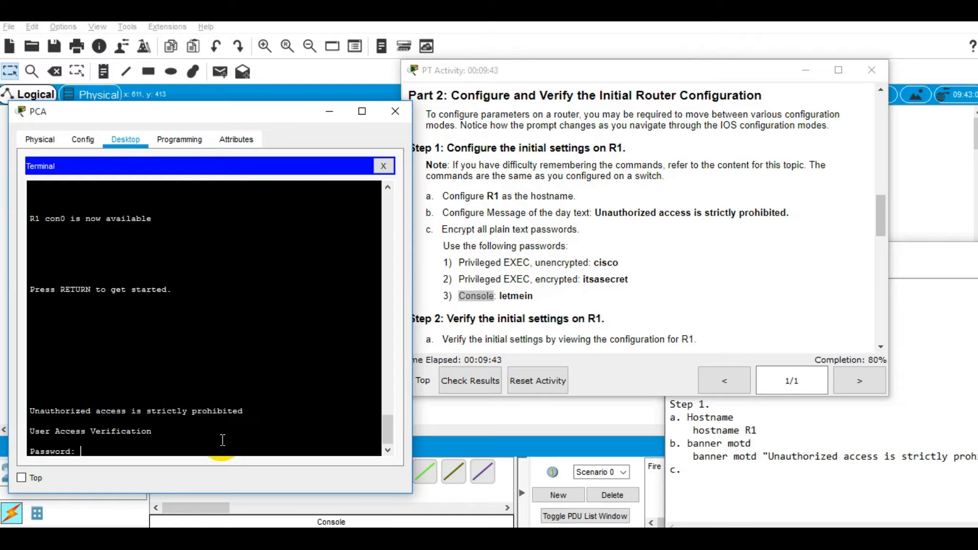
{"action": "key", "text": "Return"}
{"action": "key", "text": "Return"}
{"action": "key", "text": "Return"}
{"action": "key", "text": "Return"}
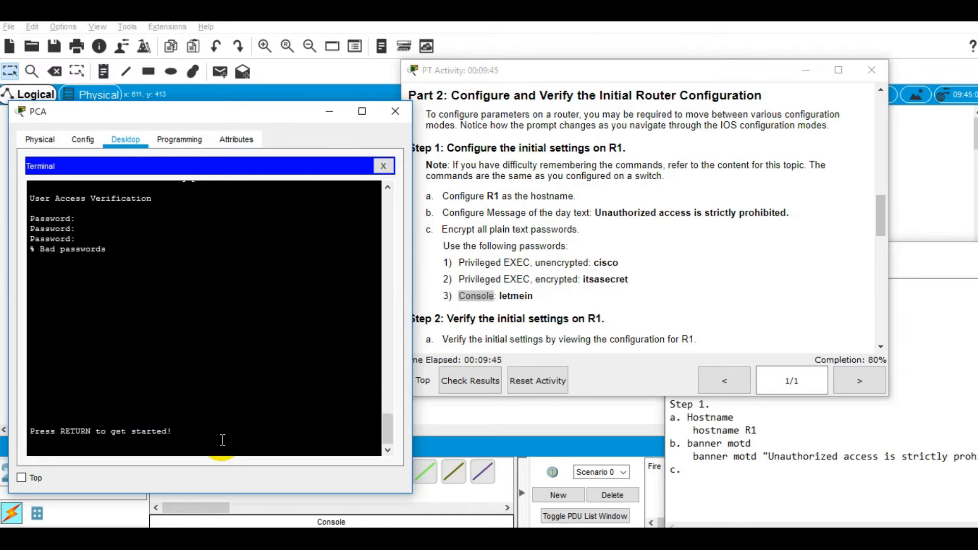
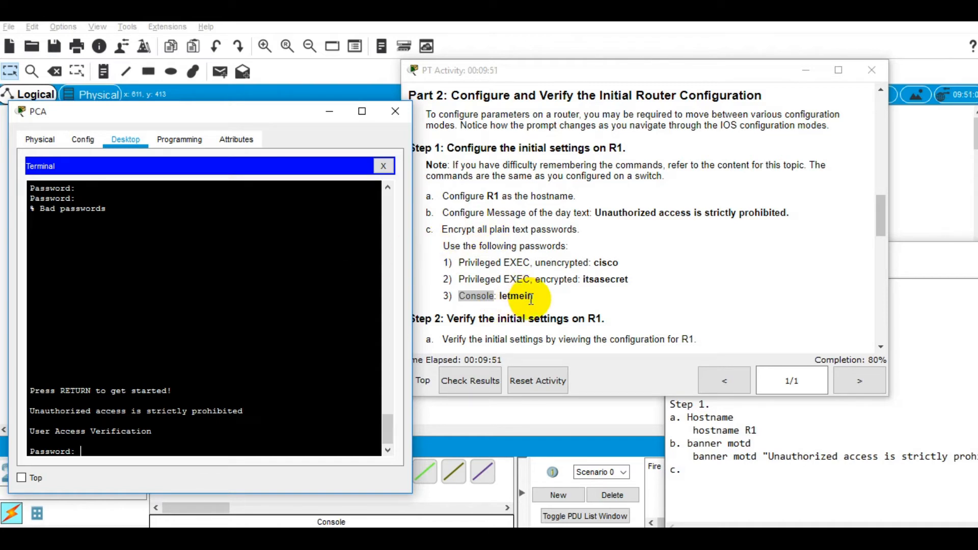
Step: Retry passwords at R1's console Password: prompt, then scroll up to the line console 0 commands
{"action": "left_click", "coordinate": [305, 413]}
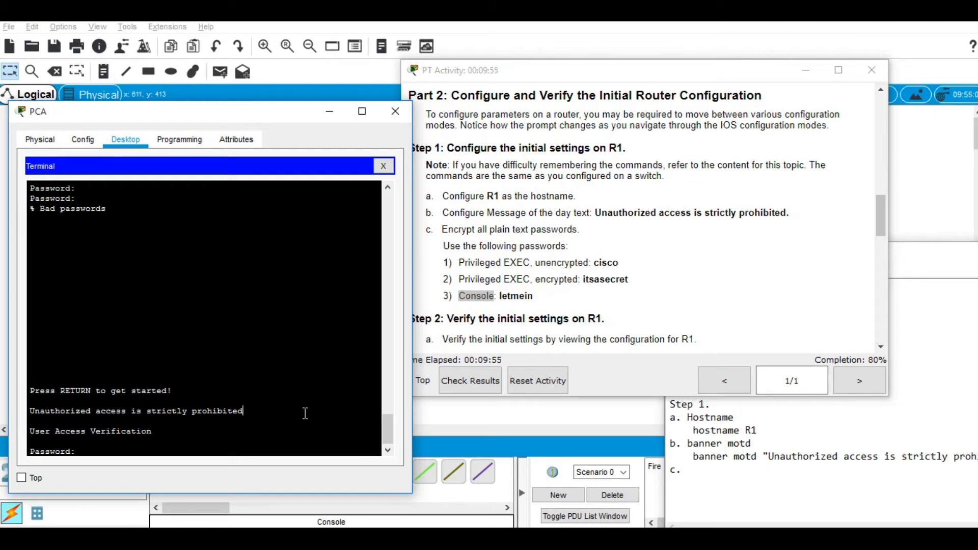
{"action": "key", "text": "Return"}
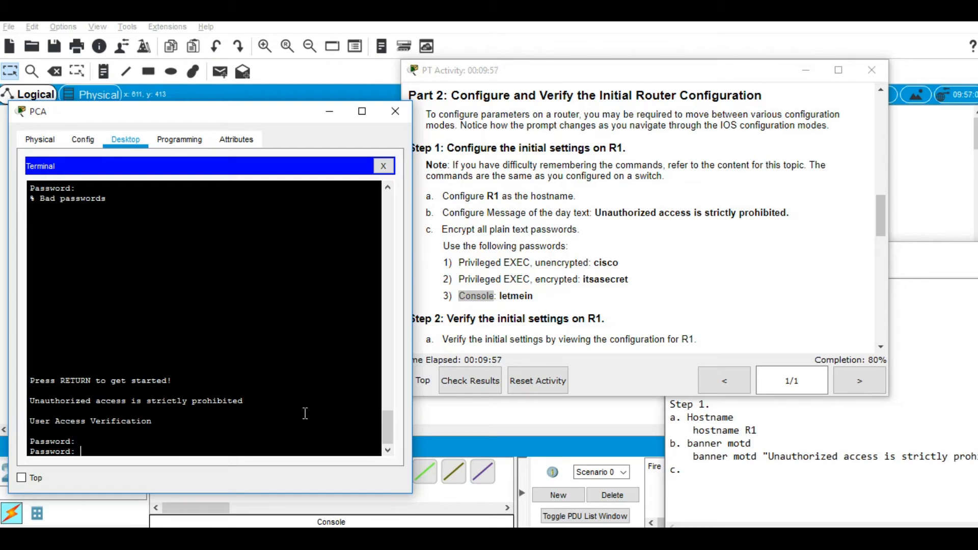
{"action": "key", "text": "Return"}
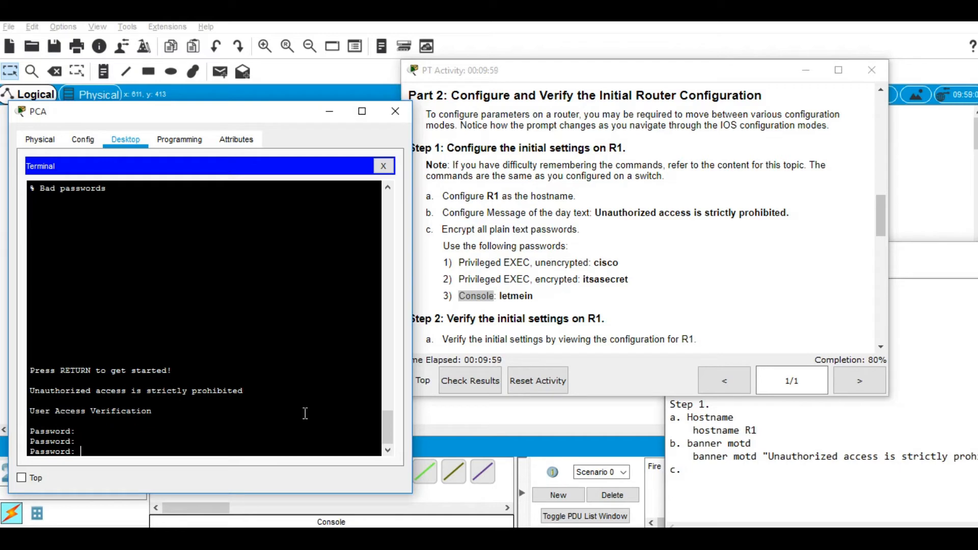
{"action": "key", "text": "Return"}
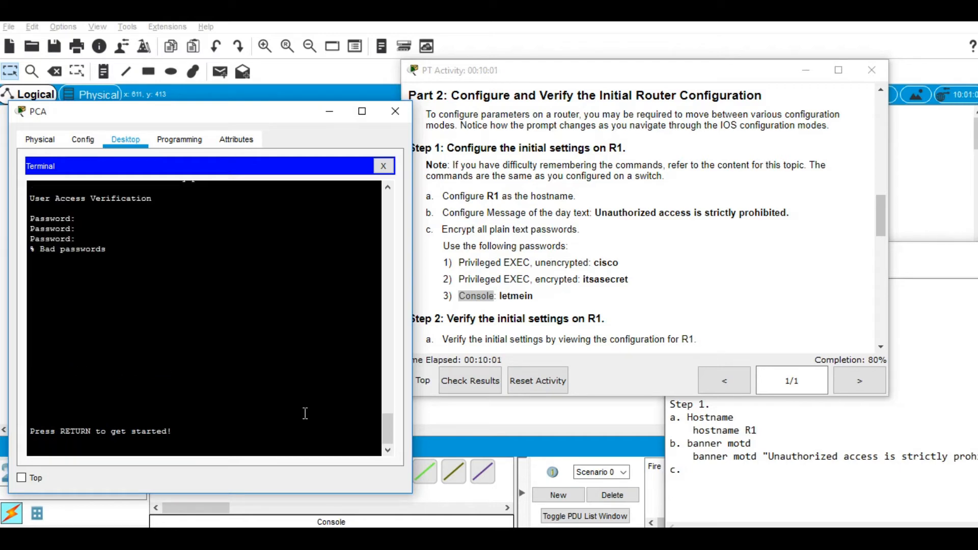
{"action": "key", "text": "Return"}
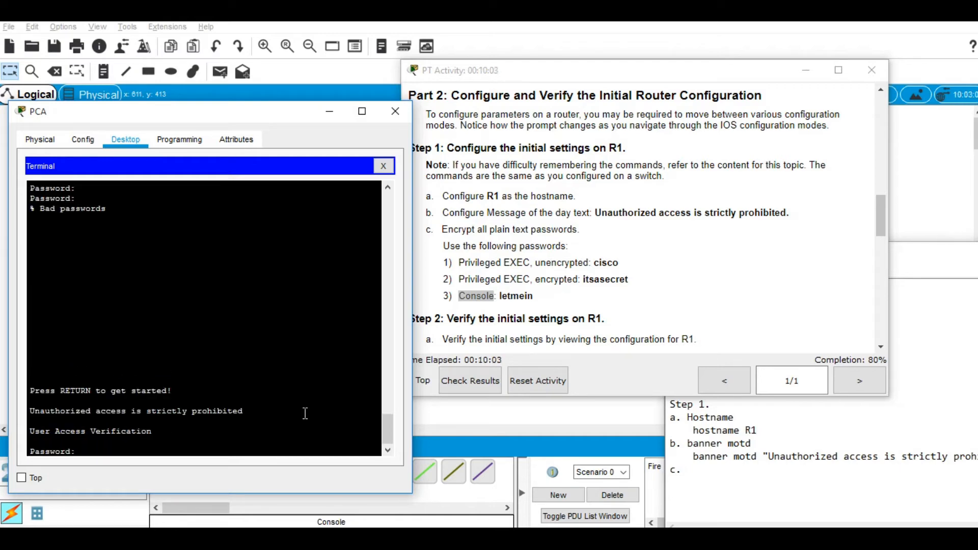
{"action": "key", "text": "Return"}
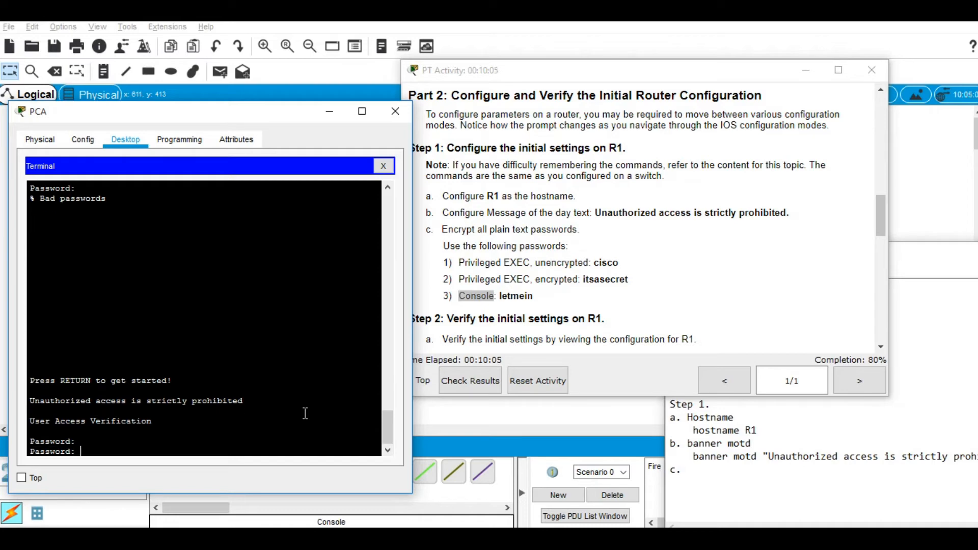
{"action": "key", "text": "Return"}
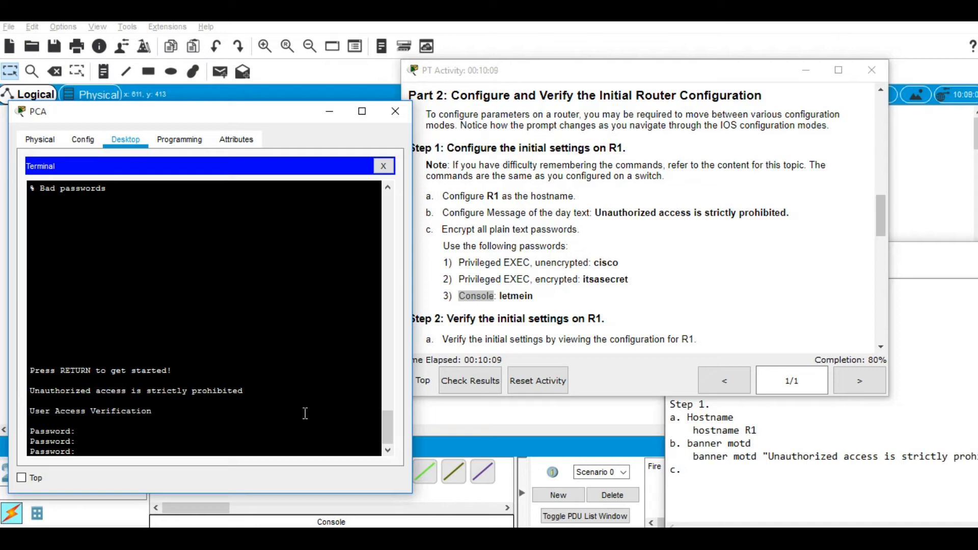
{"action": "key", "text": "Return"}
{"action": "key", "text": "Return"}
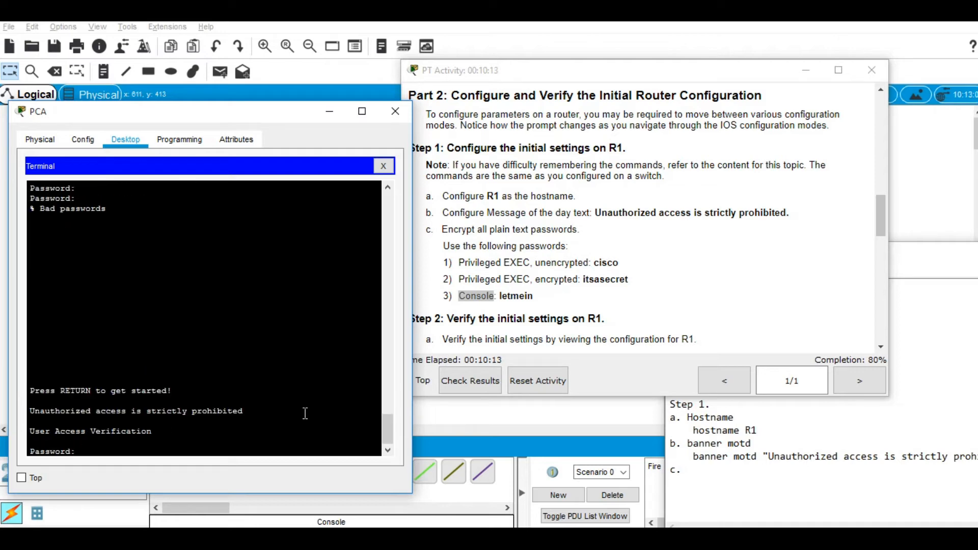
{"action": "key", "text": "Return"}
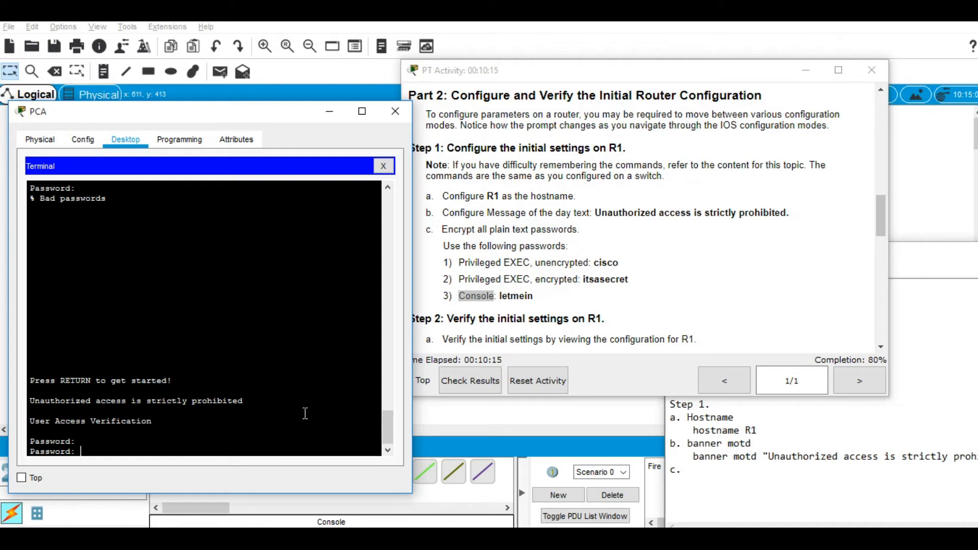
{"action": "scroll", "coordinate": [305, 413], "scroll_direction": "up", "scroll_amount": 15}
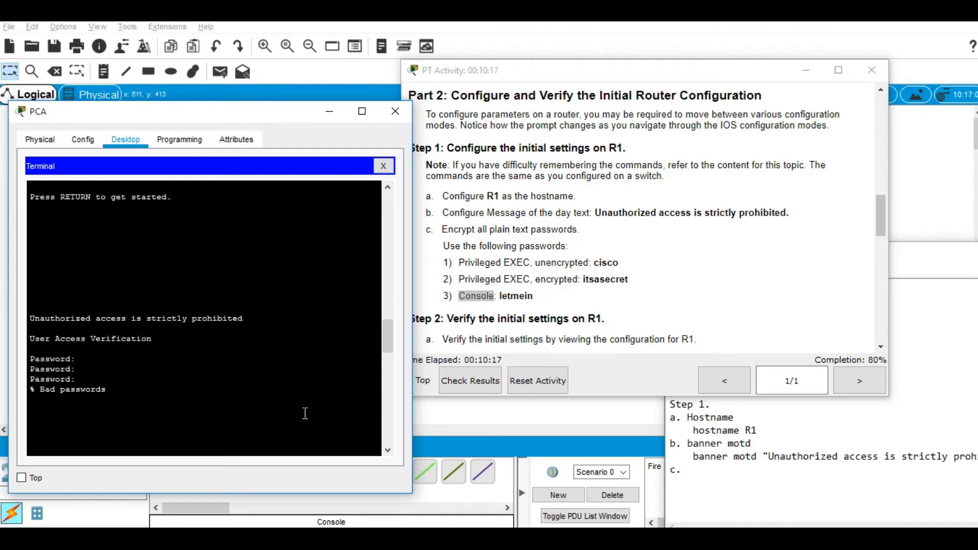
{"action": "scroll", "coordinate": [305, 413], "scroll_direction": "up", "scroll_amount": 6}
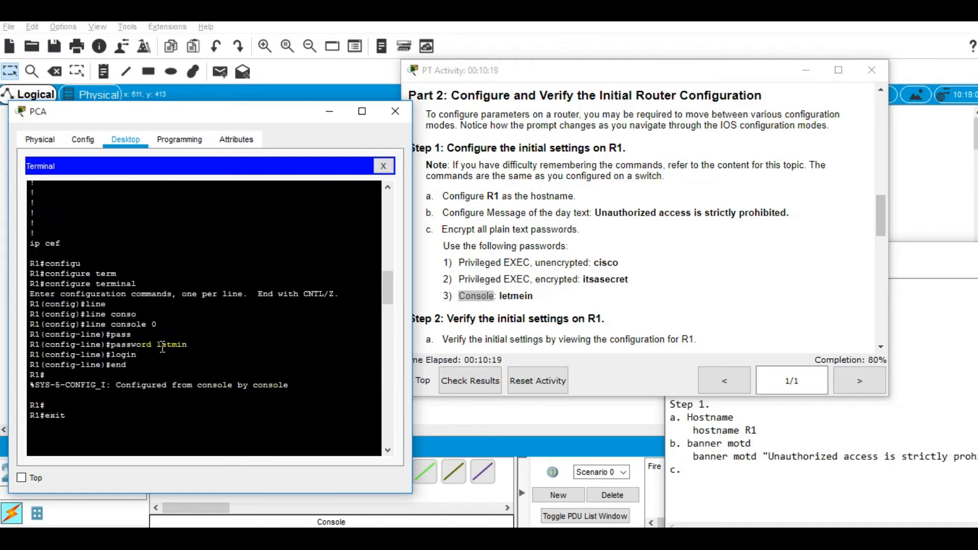
Step: Copy the misspelled console password from the config output and log in to R1 with it
{"action": "double_click", "coordinate": [170, 345]}
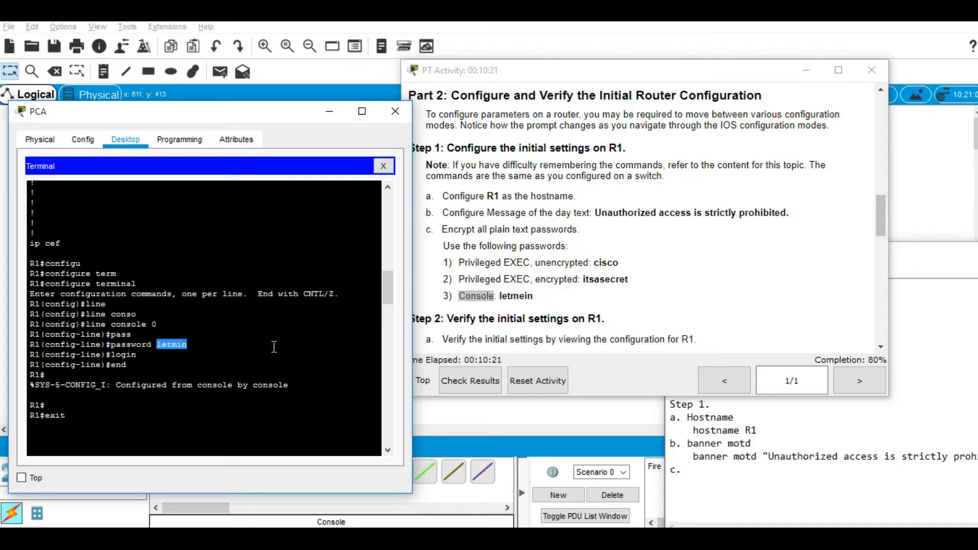
{"action": "right_click", "coordinate": [173, 347]}
{"action": "left_click", "coordinate": [186, 354]}
{"action": "scroll", "coordinate": [266, 343], "scroll_direction": "down", "scroll_amount": 10}
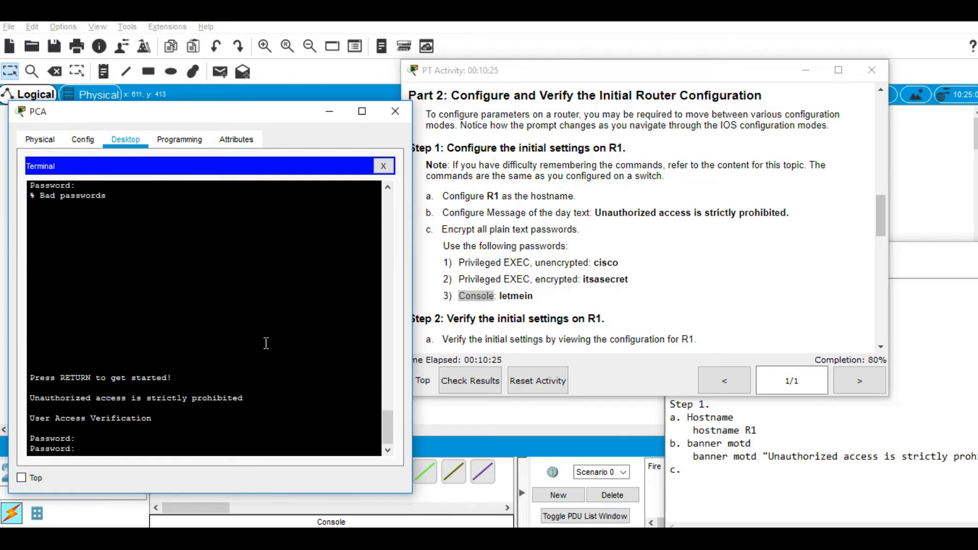
{"action": "right_click", "coordinate": [264, 346]}
{"action": "left_click", "coordinate": [286, 364]}
{"action": "key", "text": "Return"}
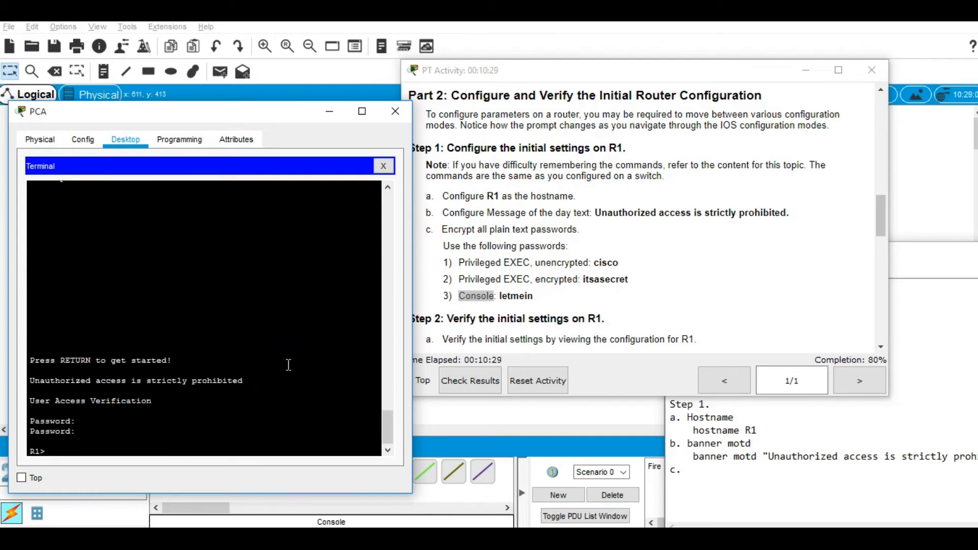
Step: Run enable at the R1> prompt to request privileged EXEC access
{"action": "right_click", "coordinate": [288, 364]}
{"action": "left_click", "coordinate": [305, 389]}
{"action": "key", "text": "BackSpace"}
{"action": "key", "text": "BackSpace"}
{"action": "key", "text": "BackSpace"}
{"action": "key", "text": "BackSpace"}
{"action": "key", "text": "BackSpace"}
{"action": "type", "text": "ena"}
{"action": "key", "text": "Tab"}
{"action": "key", "text": "Return"}
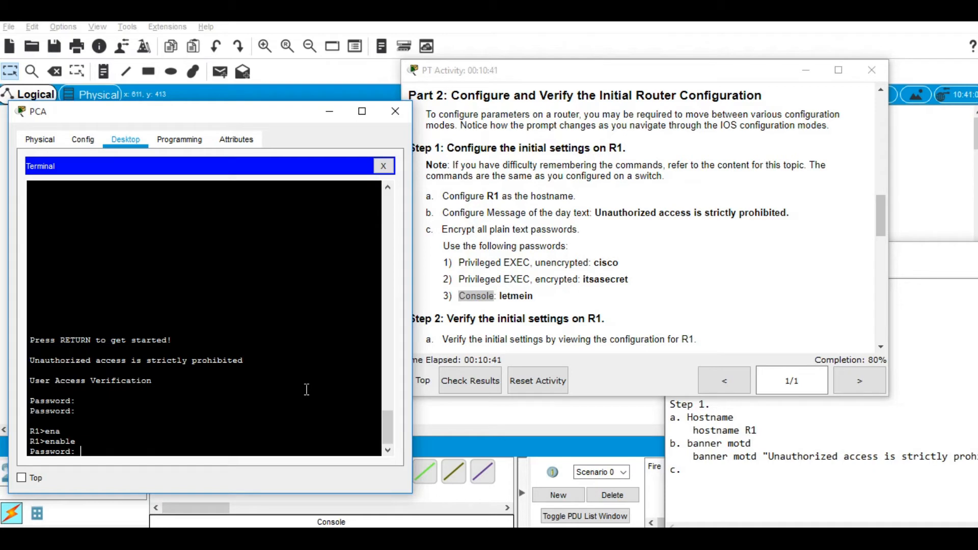
Step: Submit the enable password and enter global configuration mode with configure terminal
{"action": "key", "text": "Return"}
{"action": "type", "text": "c"}
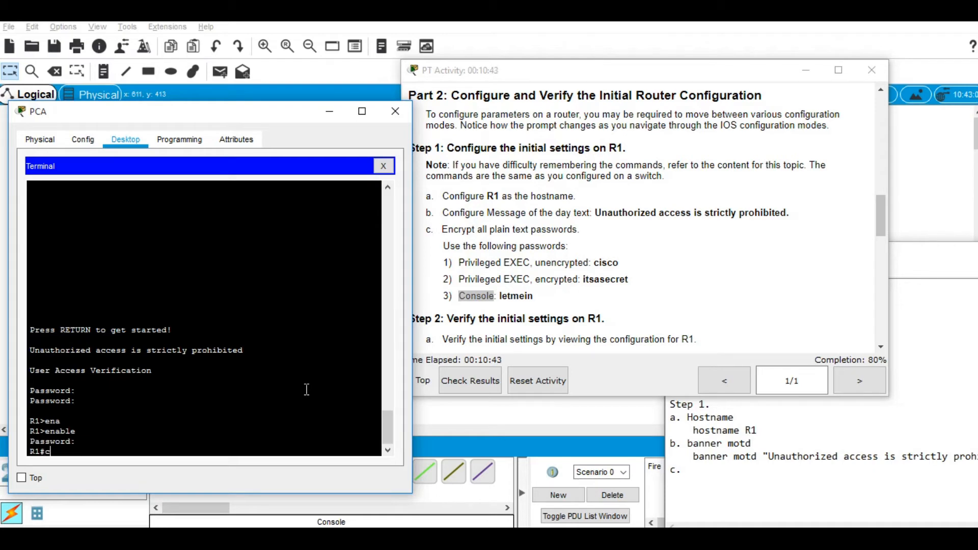
{"action": "type", "text": "onfgiure"}
{"action": "key", "text": "BackSpace"}
{"action": "key", "text": "BackSpace"}
{"action": "key", "text": "BackSpace"}
{"action": "type", "text": "ter"}
{"action": "key", "text": "Tab"}
{"action": "key", "text": "BackSpace"}
{"action": "key", "text": "BackSpace"}
{"action": "key", "text": "BackSpace"}
{"action": "key", "text": "Tab"}
{"action": "key", "text": "BackSpace"}
{"action": "key", "text": "BackSpace"}
{"action": "type", "text": "igure term"}
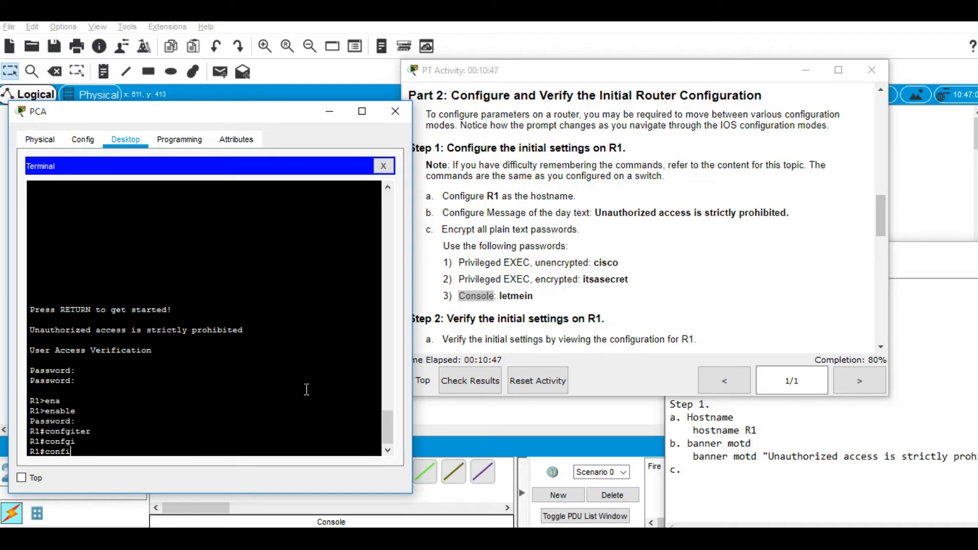
{"action": "key", "text": "Tab"}
{"action": "type", "text": "term"}
{"action": "key", "text": "Tab"}
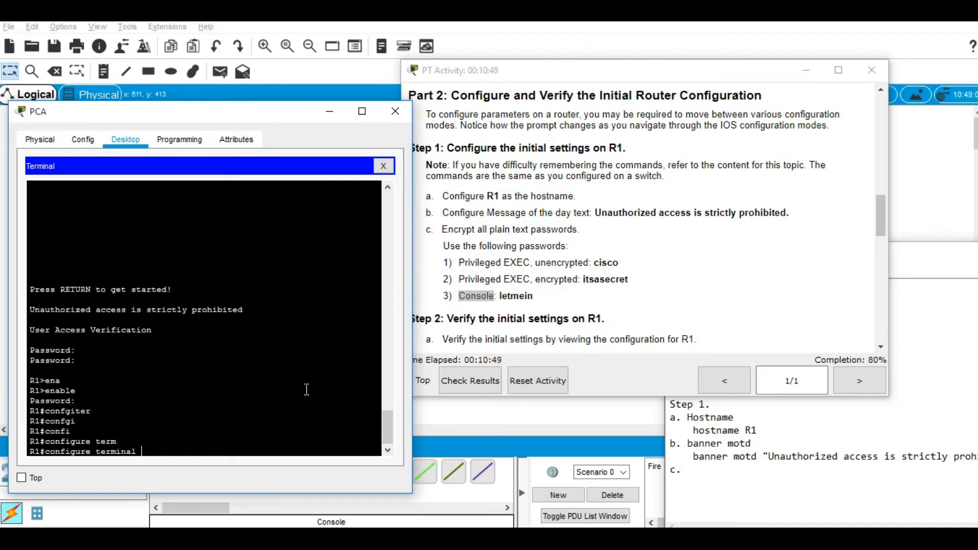
{"action": "key", "text": "Return"}
{"action": "type", "text": "line"}
{"action": "key", "text": "Tab"}
{"action": "type", "text": "conso"}
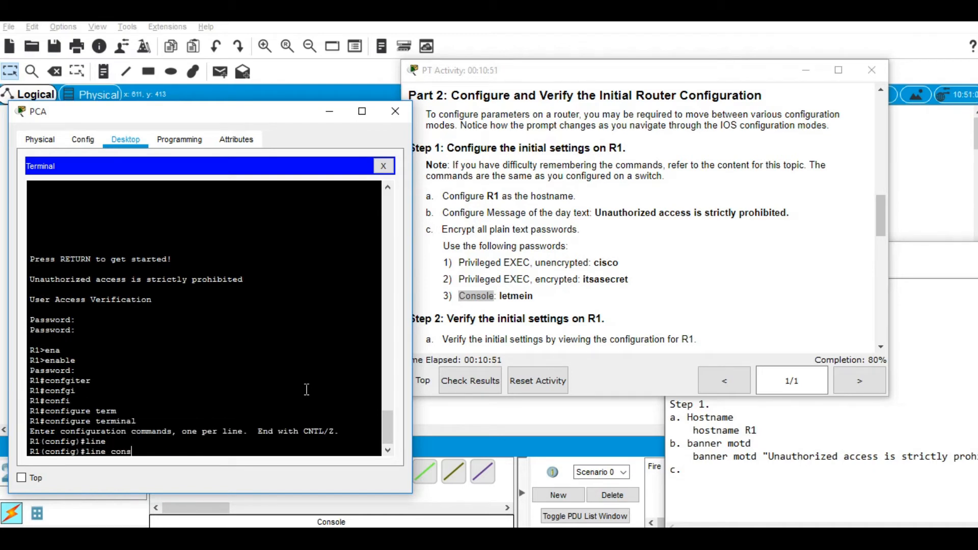
{"action": "key", "text": "Tab"}
{"action": "type", "text": "0"}
{"action": "key", "text": "Return"}
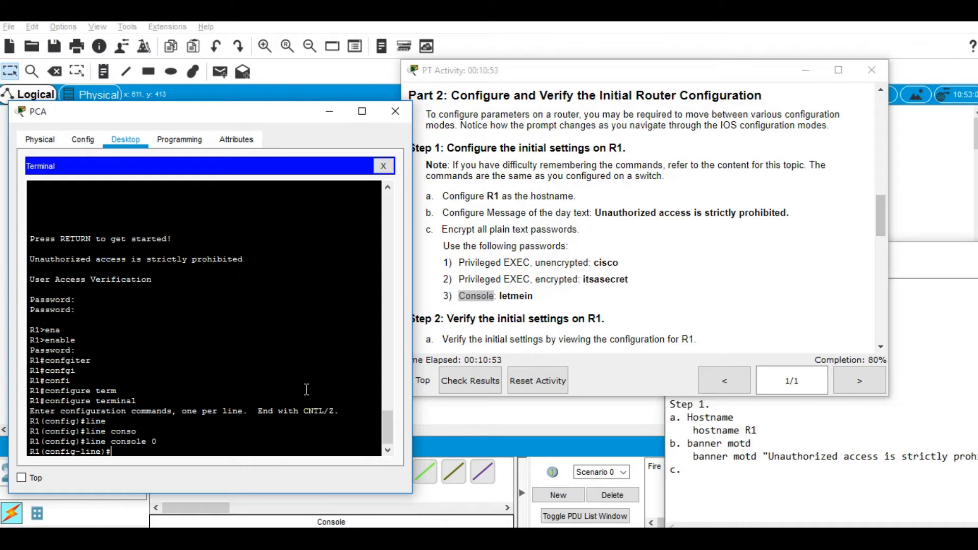
{"action": "type", "text": "pass"}
{"action": "key", "text": "Tab"}
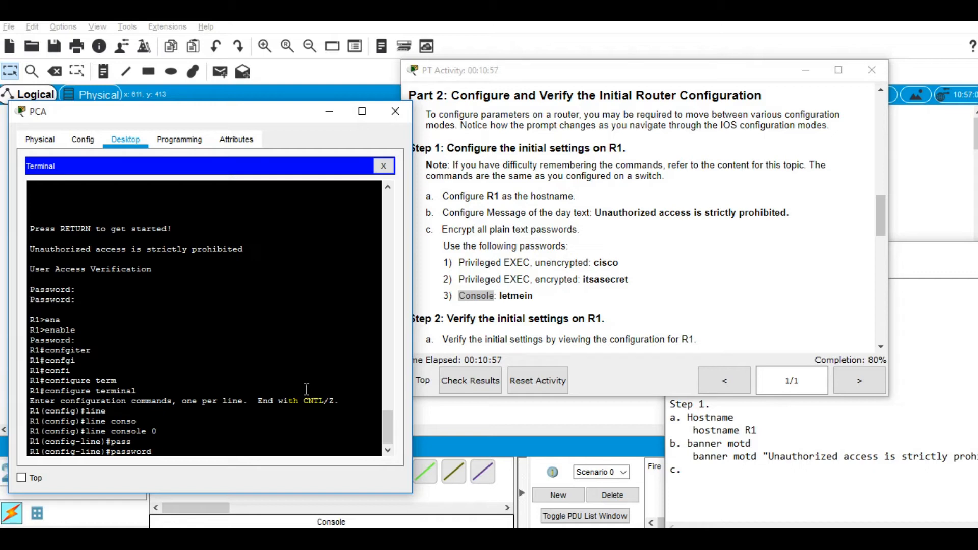
{"action": "type", "text": "letmein"}
{"action": "key", "text": "Return"}
{"action": "type", "text": "login"}
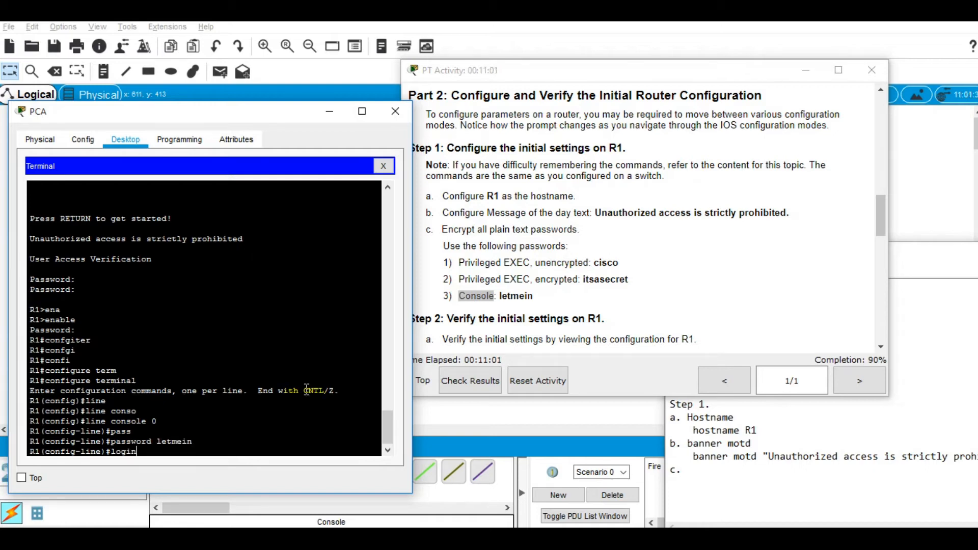
{"action": "key", "text": "Return"}
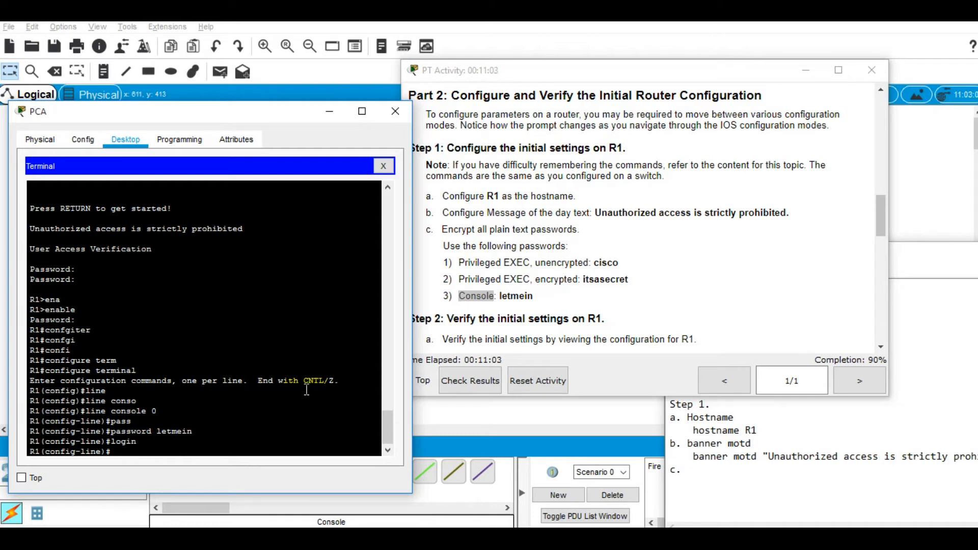
{"action": "type", "text": "end"}
{"action": "key", "text": "Return"}
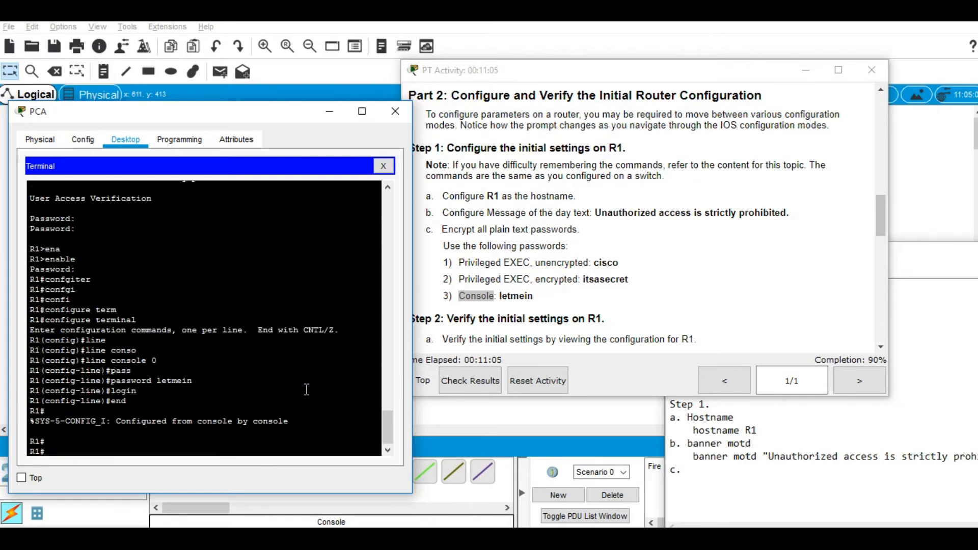
{"action": "key", "text": "Return"}
{"action": "key", "text": "Return"}
{"action": "key", "text": "Return"}
{"action": "key", "text": "Return"}
{"action": "type", "text": "exit"}
{"action": "key", "text": "Return"}
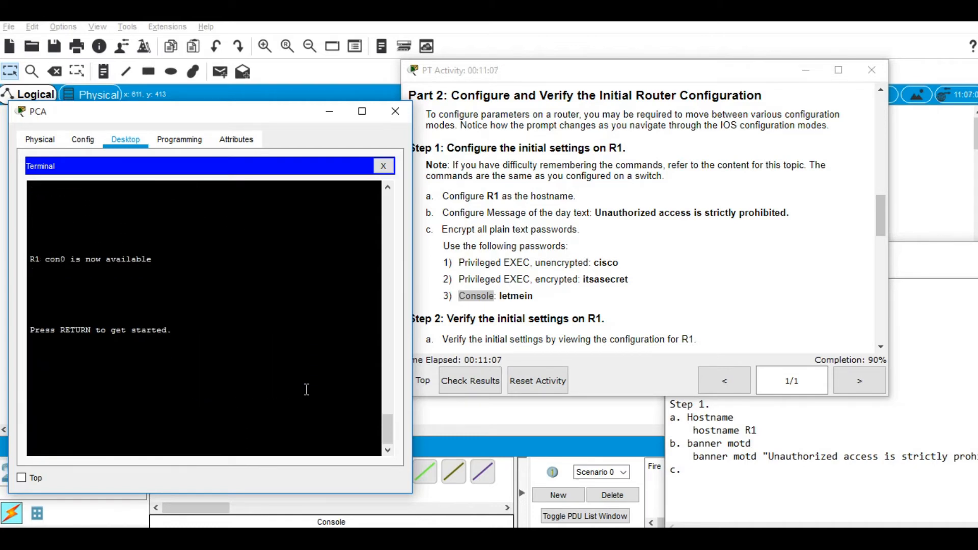
{"action": "key", "text": "Return"}
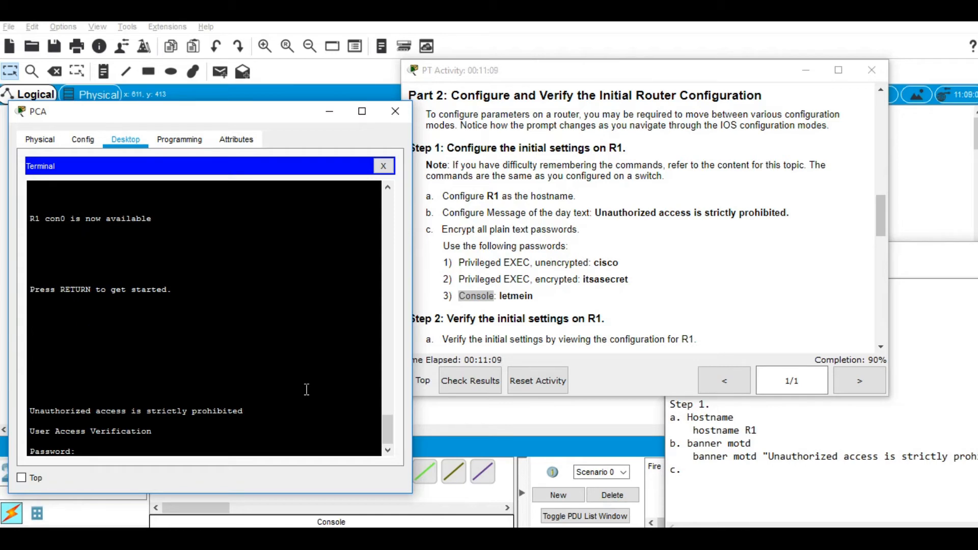
{"action": "type", "text": "letmein"}
{"action": "key", "text": "Return"}
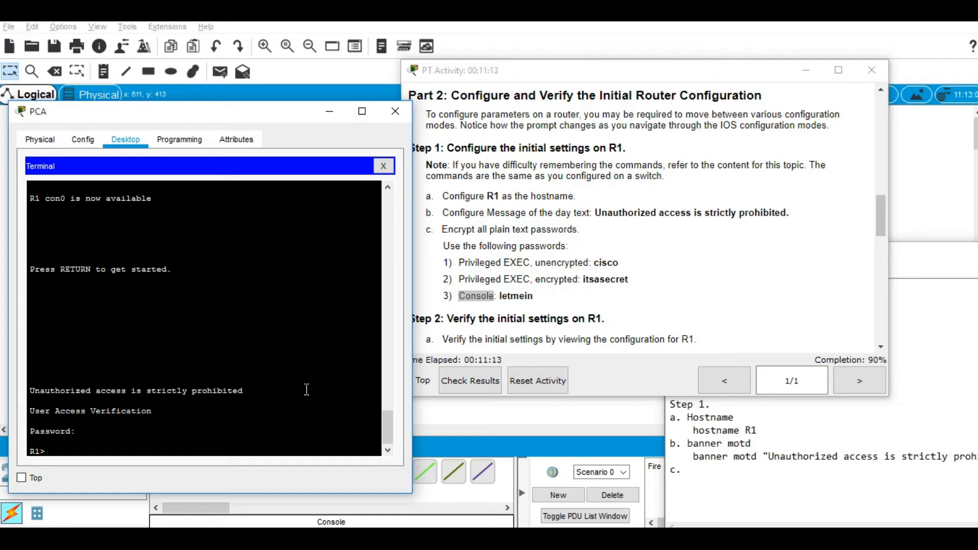
Step: Run enable and submit the privileged EXEC password
{"action": "type", "text": "enab"}
{"action": "key", "text": "Tab"}
{"action": "key", "text": "Return"}
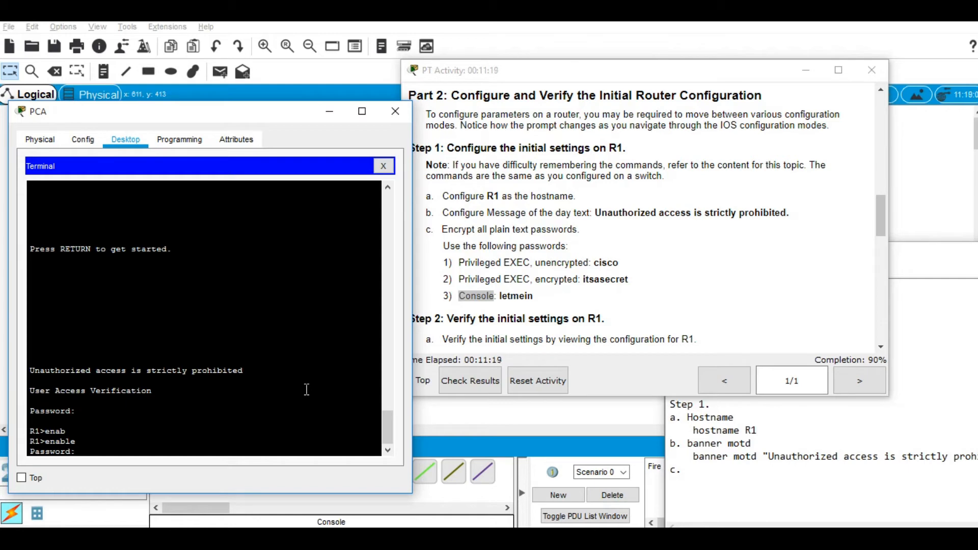
{"action": "key", "text": "Return"}
{"action": "key", "text": "Return"}
{"action": "key", "text": "Return"}
{"action": "key", "text": "Return"}
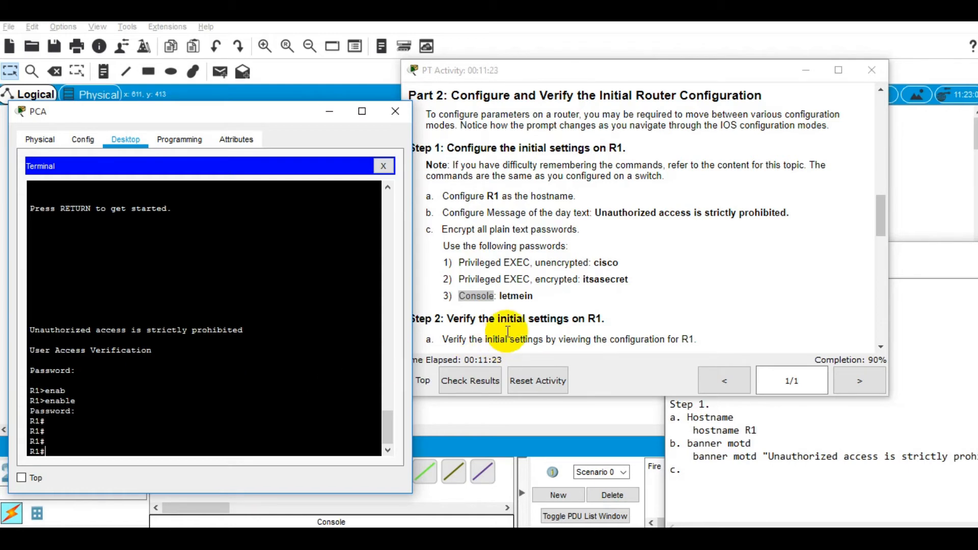
{"action": "left_click", "coordinate": [812, 506]}
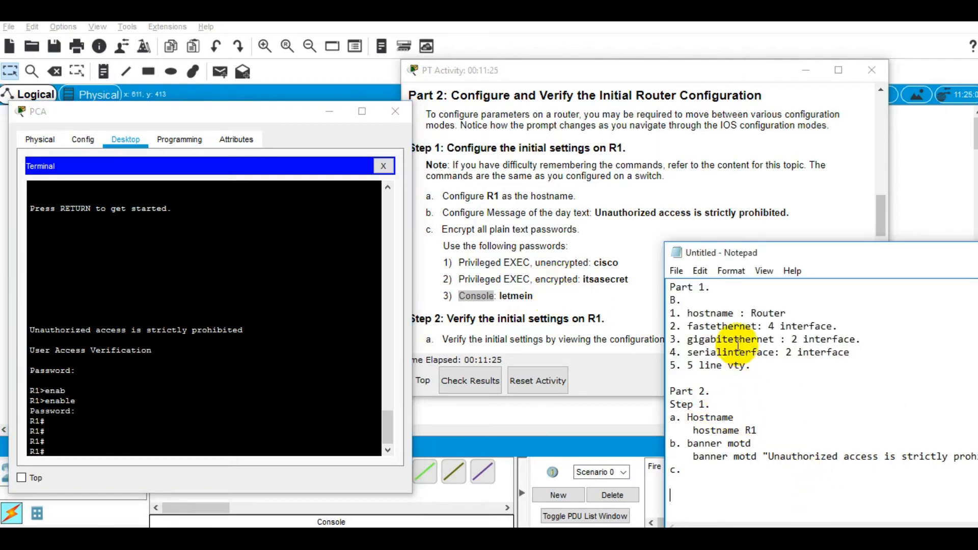
{"action": "left_click_drag", "start_coordinate": [754, 259], "coordinate": [777, 134]}
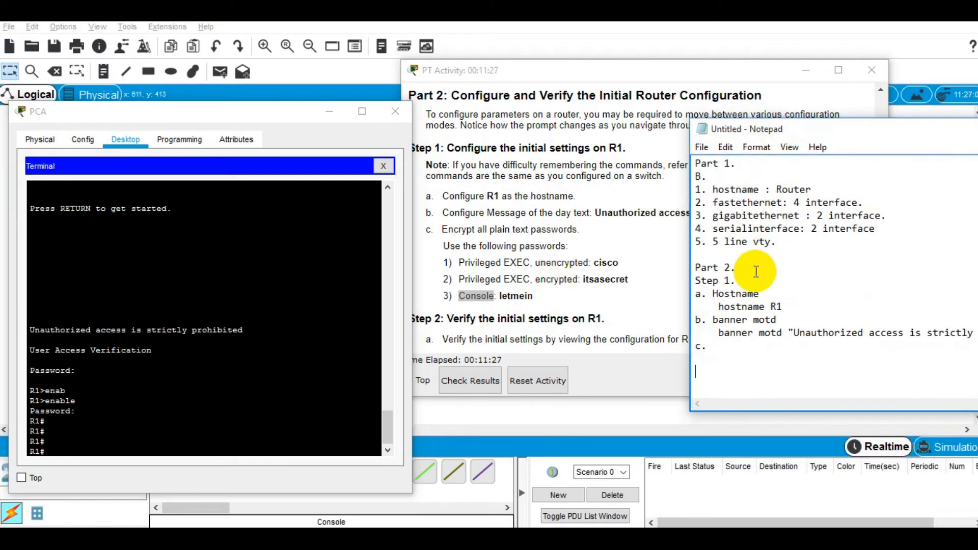
{"action": "left_click", "coordinate": [732, 350]}
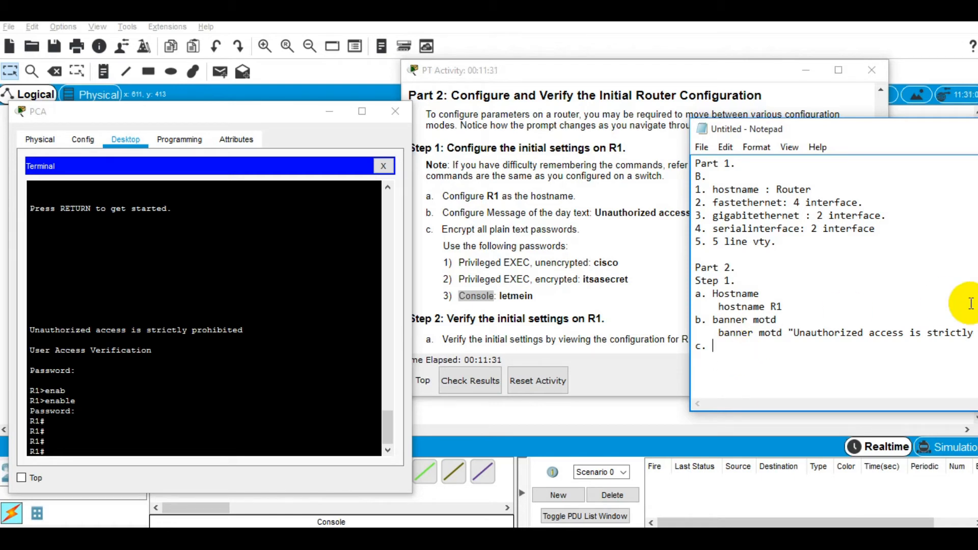
{"action": "type", "text": "1. "}
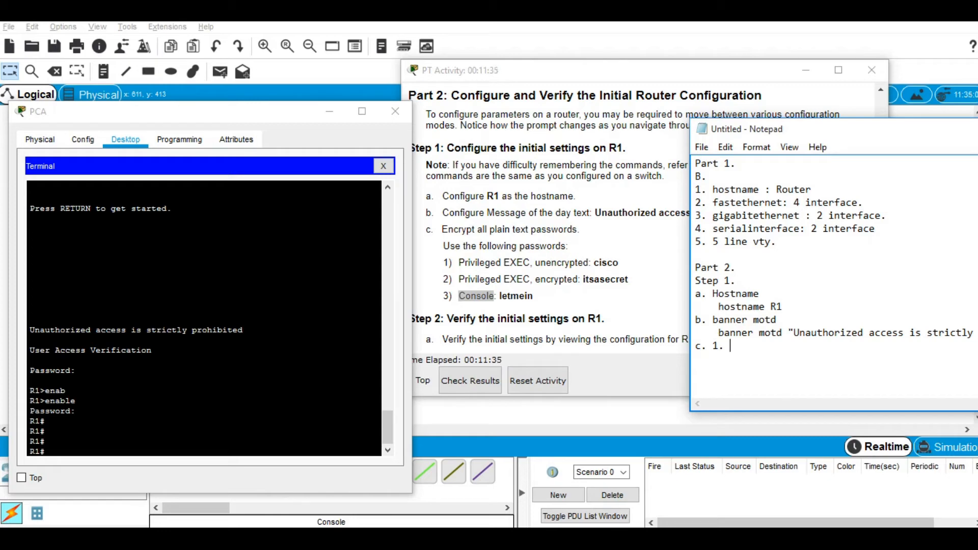
{"action": "type", "text": "unencrypted priv"}
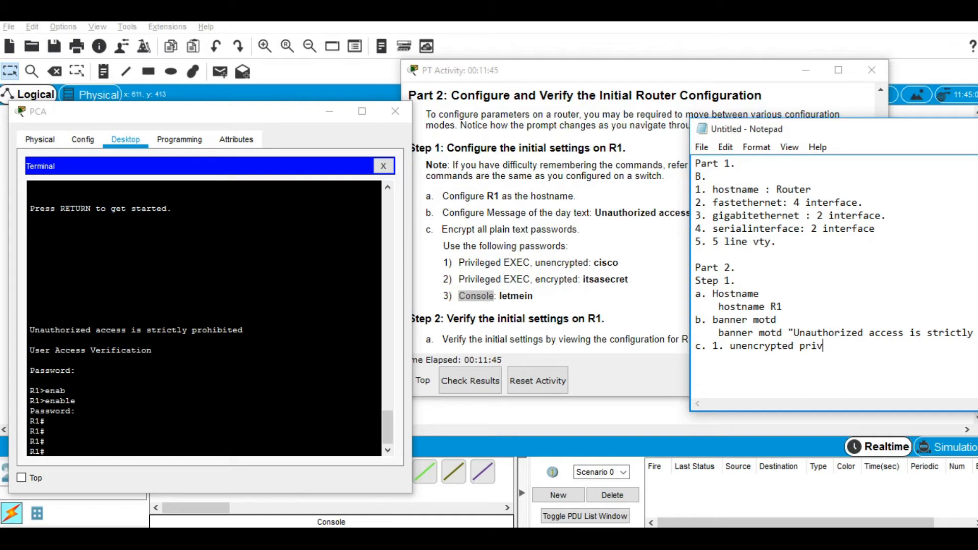
{"action": "type", "text": "ileged exec:"}
{"action": "key", "text": "Return"}
{"action": "type", "text": "en"}
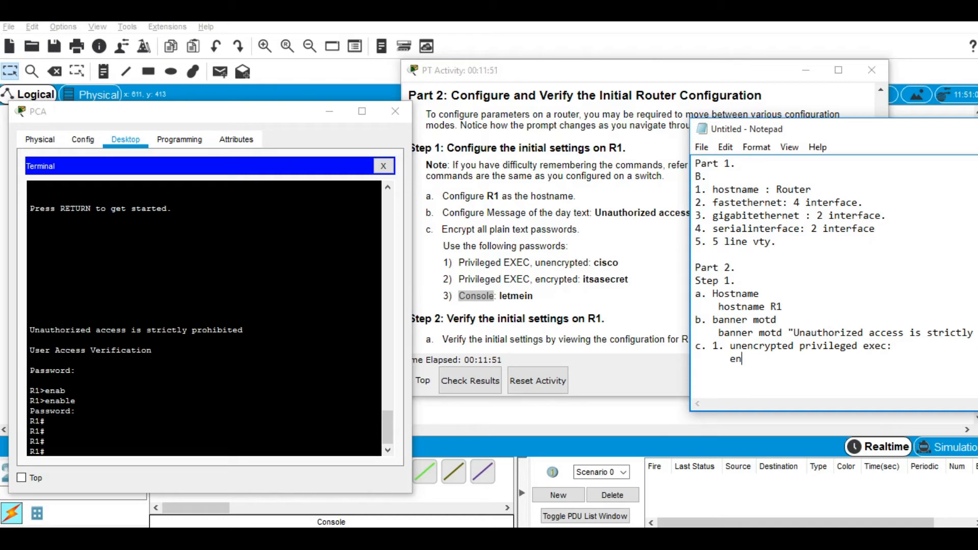
{"action": "type", "text": "able password cisco"}
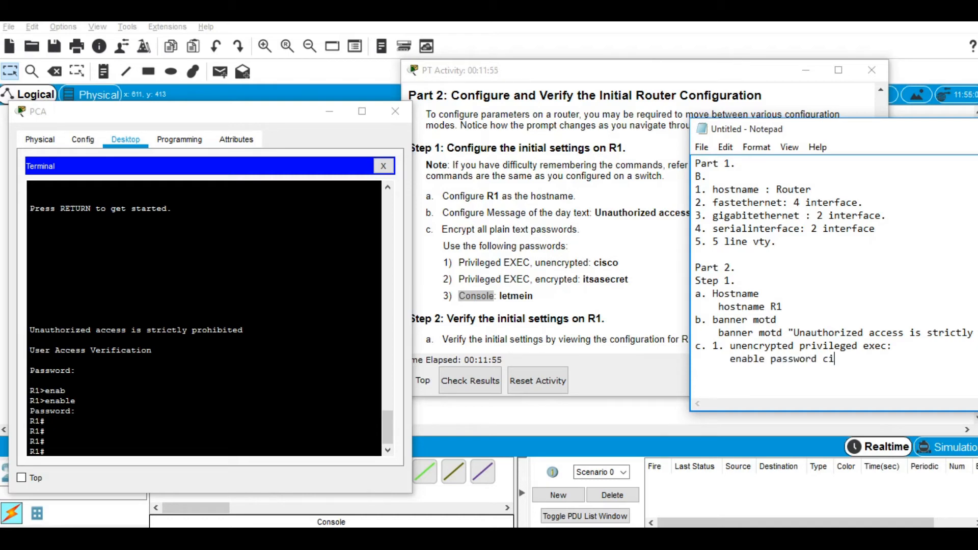
Step: Start note item 2 on a new line as '2. unencrypte'
{"action": "key", "text": "Return"}
{"action": "type", "text": "2."}
{"action": "key", "text": "BackSpace"}
{"action": "key", "text": "BackSpace"}
{"action": "key", "text": "BackSpace"}
{"action": "type", "text": "2. "}
{"action": "type", "text": "une"}
{"action": "type", "text": "ncrypte"}
{"action": "key", "text": "BackSpace"}
{"action": "key", "text": "BackSpace"}
{"action": "key", "text": "BackSpace"}
{"action": "key", "text": "BackSpace"}
{"action": "key", "text": "BackSpace"}
{"action": "key", "text": "BackSpace"}
{"action": "key", "text": "BackSpace"}
{"action": "key", "text": "BackSpace"}
{"action": "key", "text": "BackSpace"}
{"action": "key", "text": "BackSpace"}
{"action": "type", "text": "encrypt"}
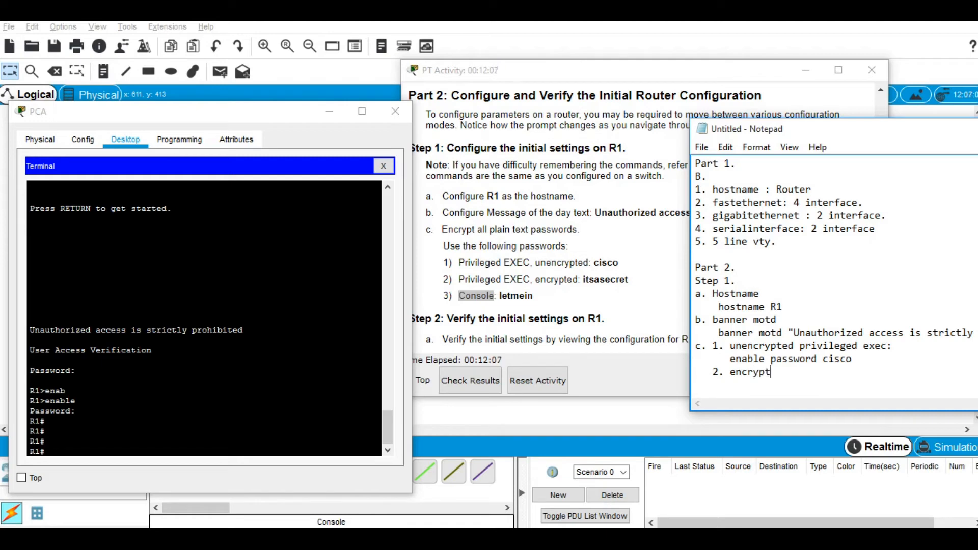
{"action": "type", "text": "ed privileged"}
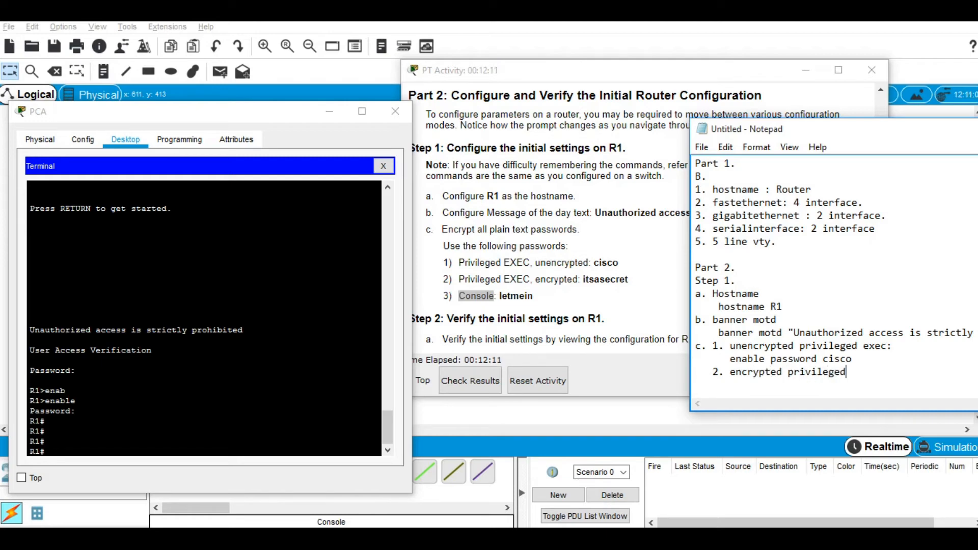
{"action": "type", "text": " exec: "}
{"action": "type", "text": "      enable secret"}
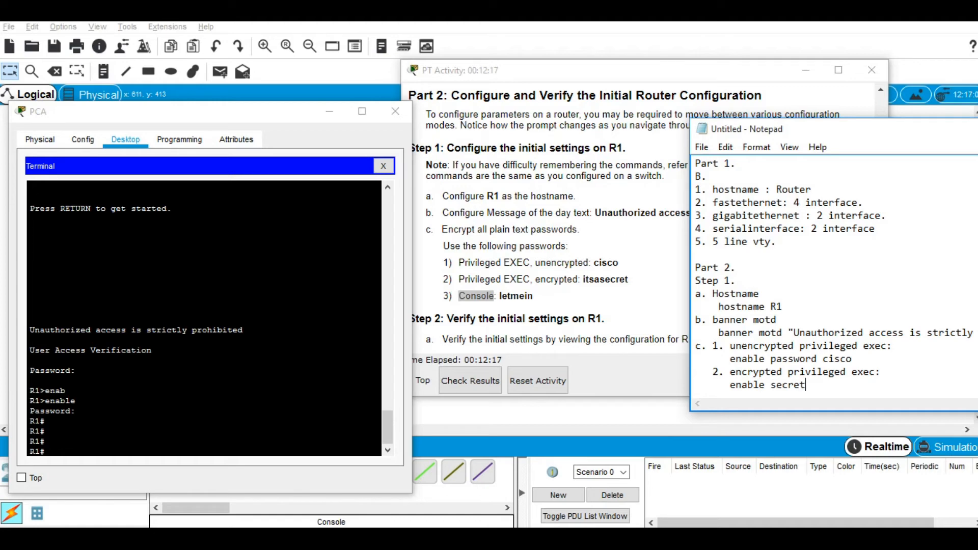
{"action": "type", "text": " itsasecret"}
{"action": "key", "text": "Return"}
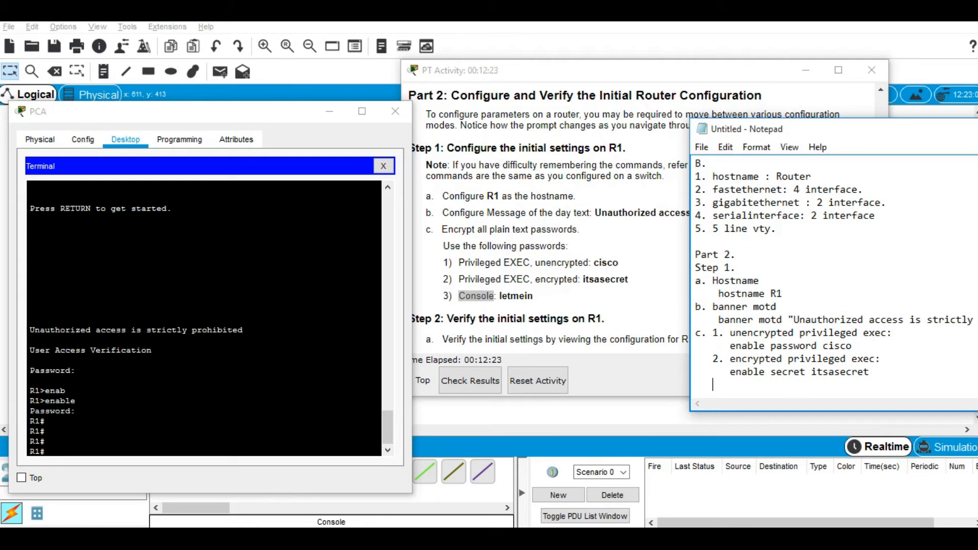
{"action": "type", "text": "3."}
{"action": "type", "text": "line console 0"}
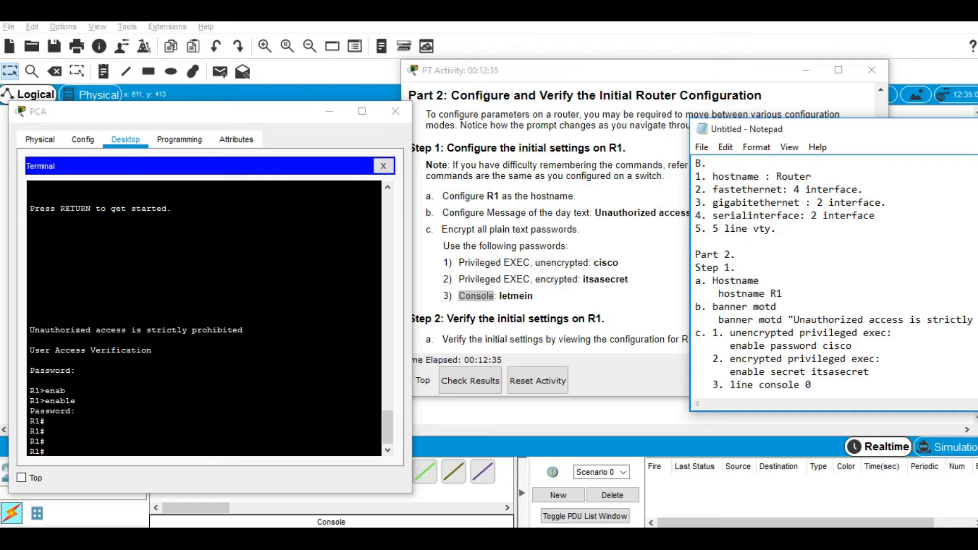
{"action": "key", "text": "Return"}
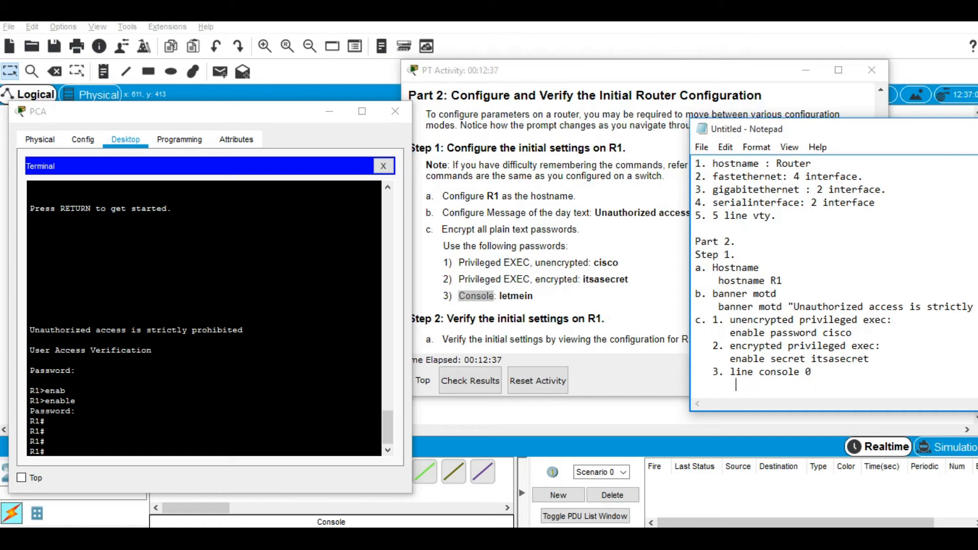
{"action": "type", "text": "password letmein"}
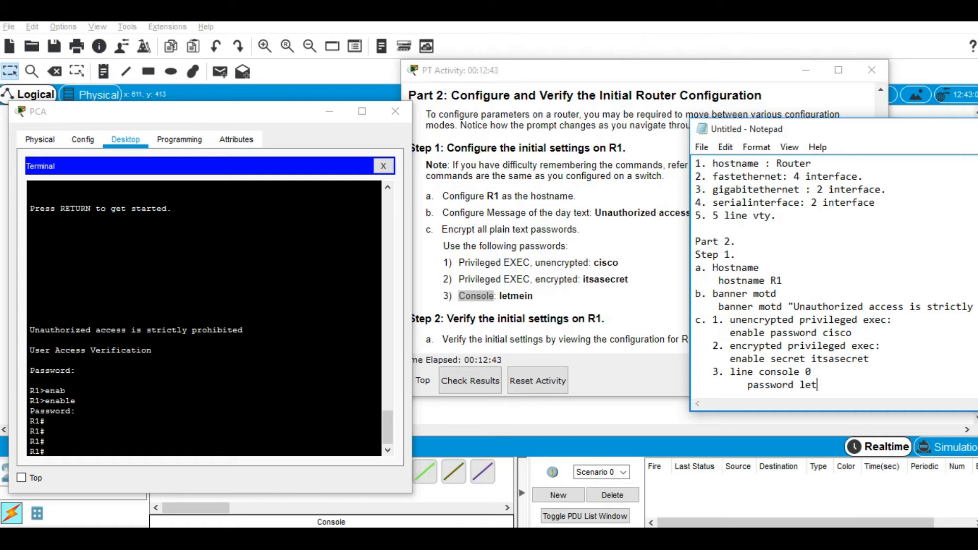
{"action": "key", "text": "Return"}
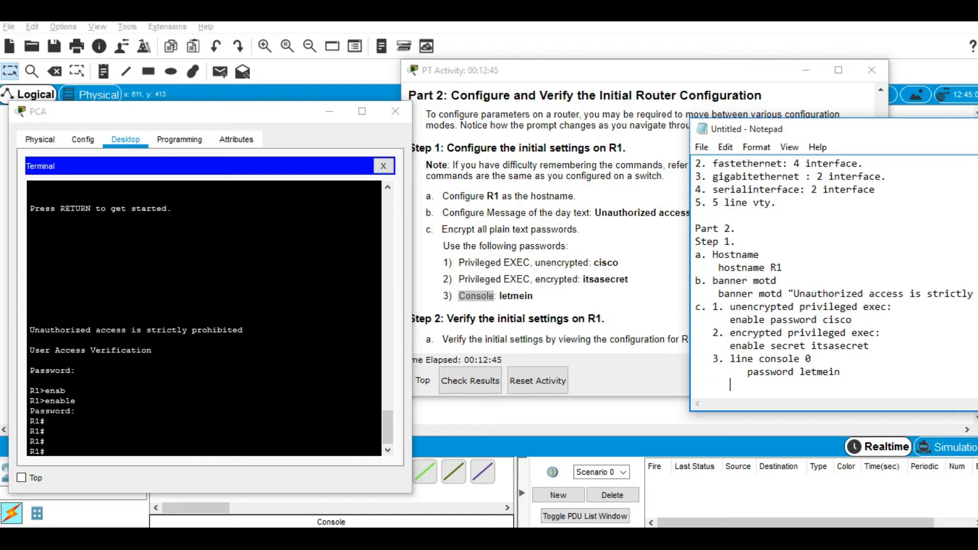
{"action": "type", "text": "login"}
Step: Add item 4 heading 'encrypt all plain text password:' with a new line below
{"action": "key", "text": "Return"}
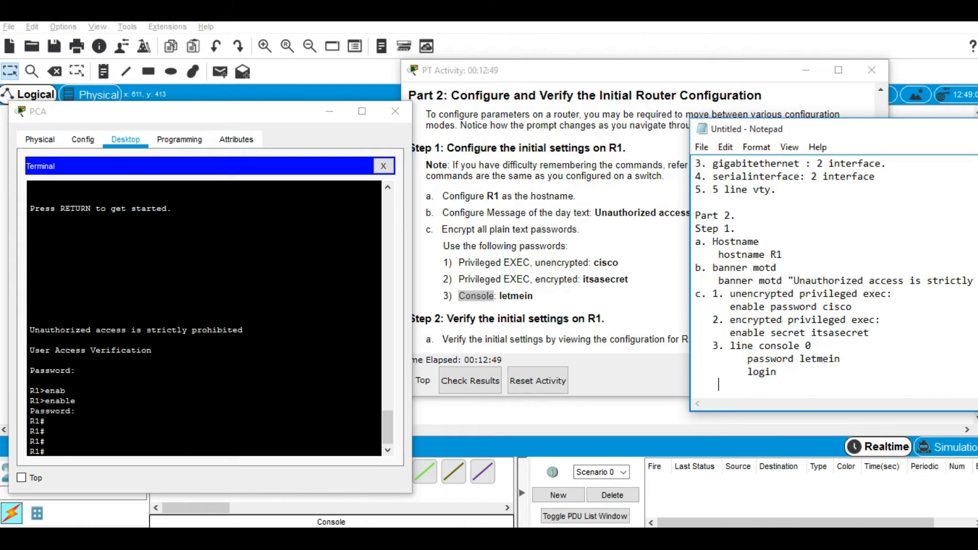
{"action": "type", "text": "4. encrypt all "}
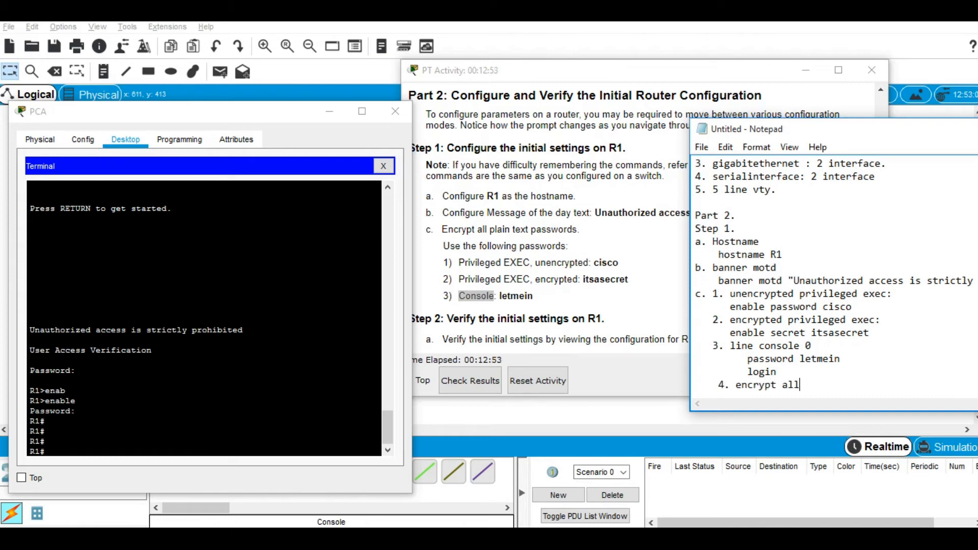
{"action": "type", "text": "plain text pas"}
{"action": "key", "text": "BackSpace"}
{"action": "key", "text": "BackSpace"}
{"action": "type", "text": "password:"}
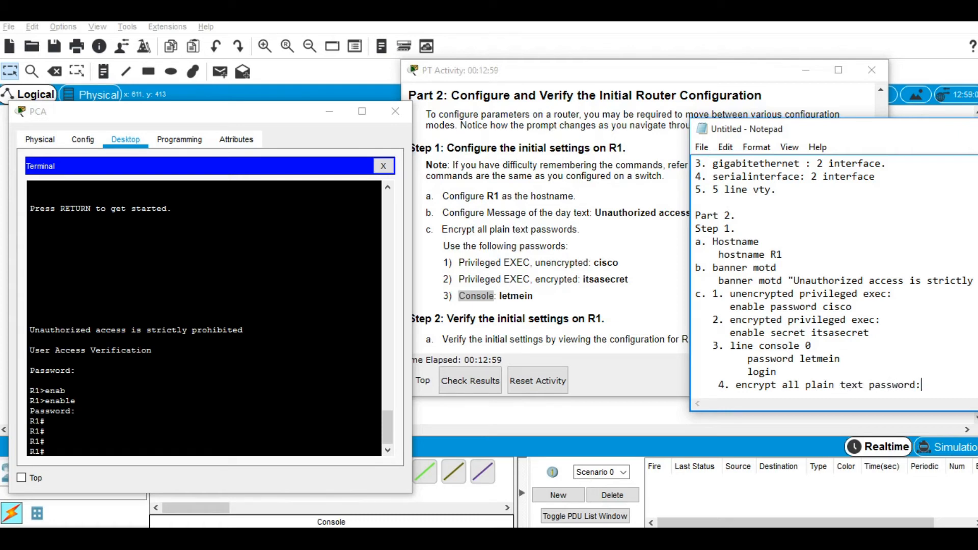
{"action": "key", "text": "Return"}
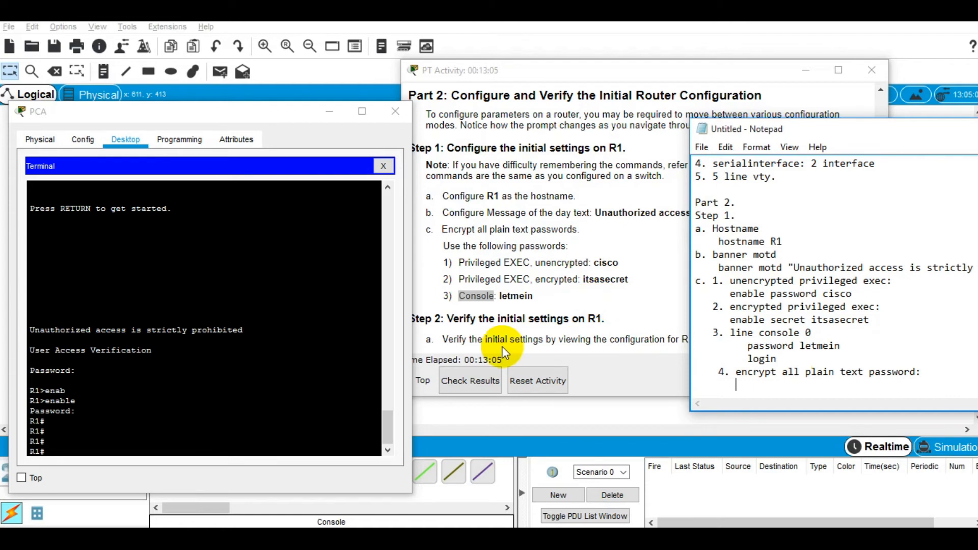
Step: Enter configure terminal on R1 and type the service password-encryption command
{"action": "left_click", "coordinate": [310, 357]}
{"action": "scroll", "coordinate": [306, 368], "scroll_direction": "up", "scroll_amount": 5}
{"action": "scroll", "coordinate": [307, 369], "scroll_direction": "up", "scroll_amount": 3}
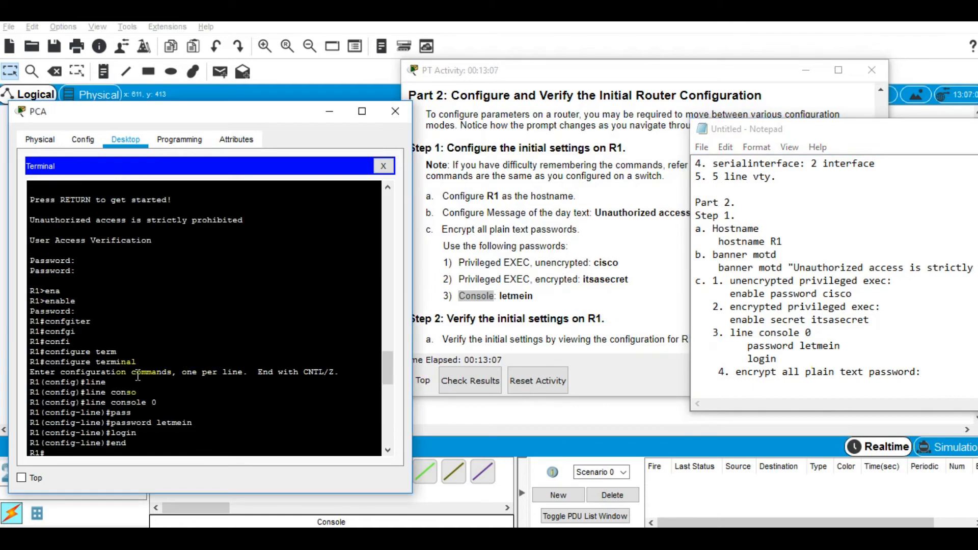
{"action": "scroll", "coordinate": [141, 378], "scroll_direction": "up", "scroll_amount": 3}
{"action": "scroll", "coordinate": [142, 379], "scroll_direction": "up", "scroll_amount": 5}
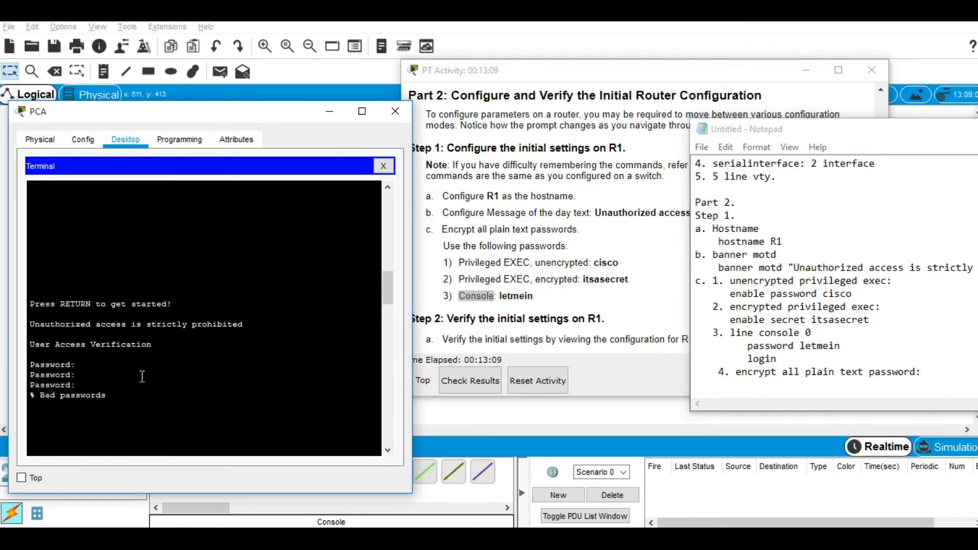
{"action": "scroll", "coordinate": [142, 376], "scroll_direction": "up", "scroll_amount": 5}
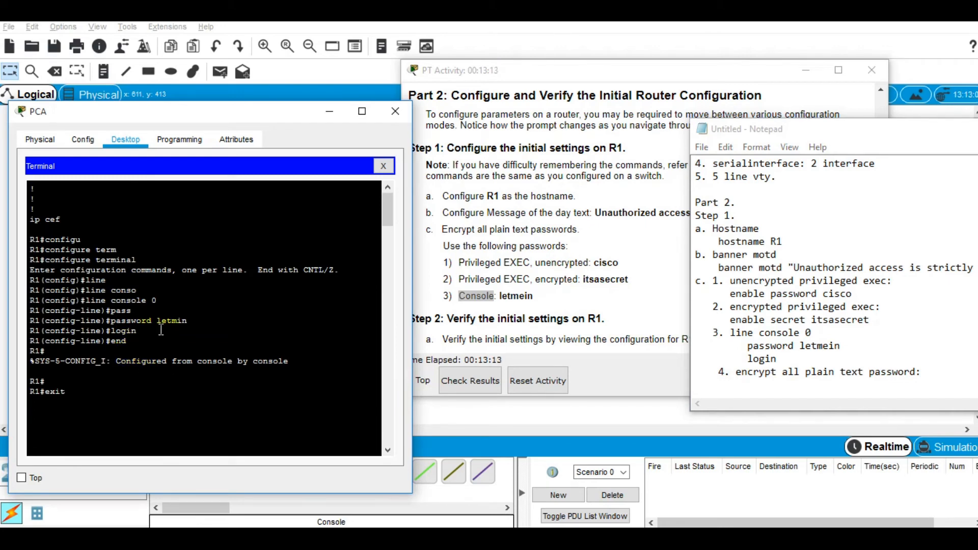
{"action": "scroll", "coordinate": [161, 329], "scroll_direction": "down", "scroll_amount": 15}
{"action": "scroll", "coordinate": [161, 329], "scroll_direction": "up", "scroll_amount": 10}
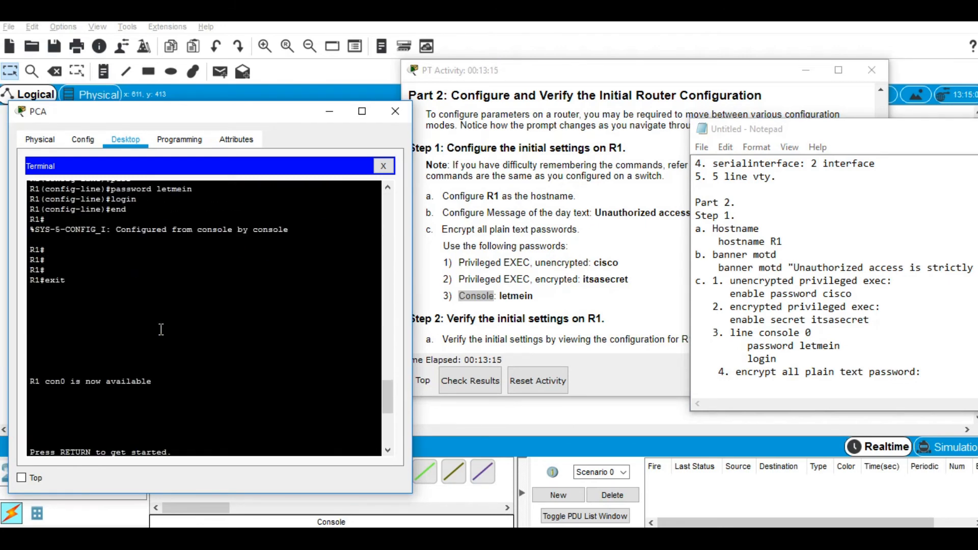
{"action": "scroll", "coordinate": [161, 330], "scroll_direction": "down", "scroll_amount": 5}
{"action": "scroll", "coordinate": [161, 329], "scroll_direction": "down", "scroll_amount": 1}
{"action": "type", "text": "conf"}
{"action": "key", "text": "Tab"}
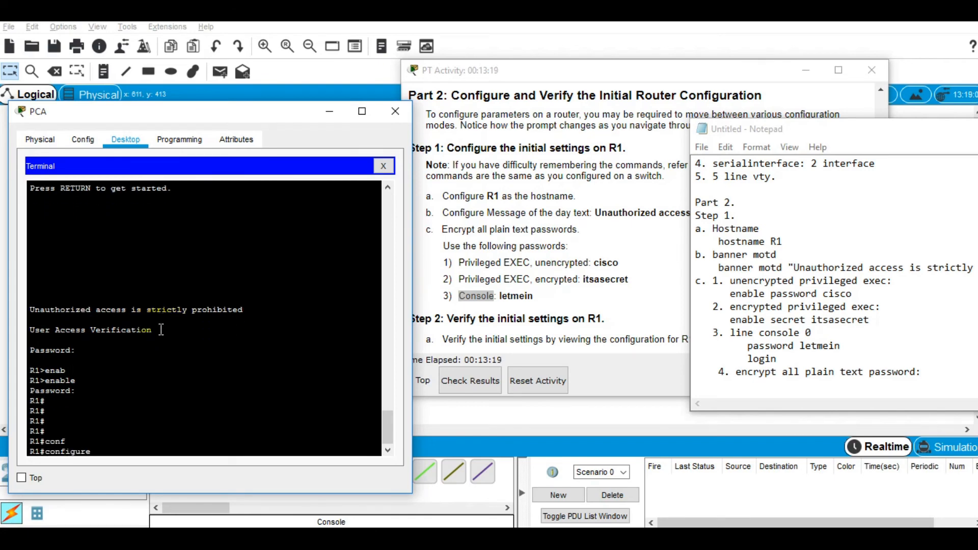
{"action": "type", "text": "t"}
{"action": "key", "text": "Return"}
{"action": "type", "text": "ser"}
{"action": "key", "text": "Tab"}
{"action": "type", "text": "pas"}
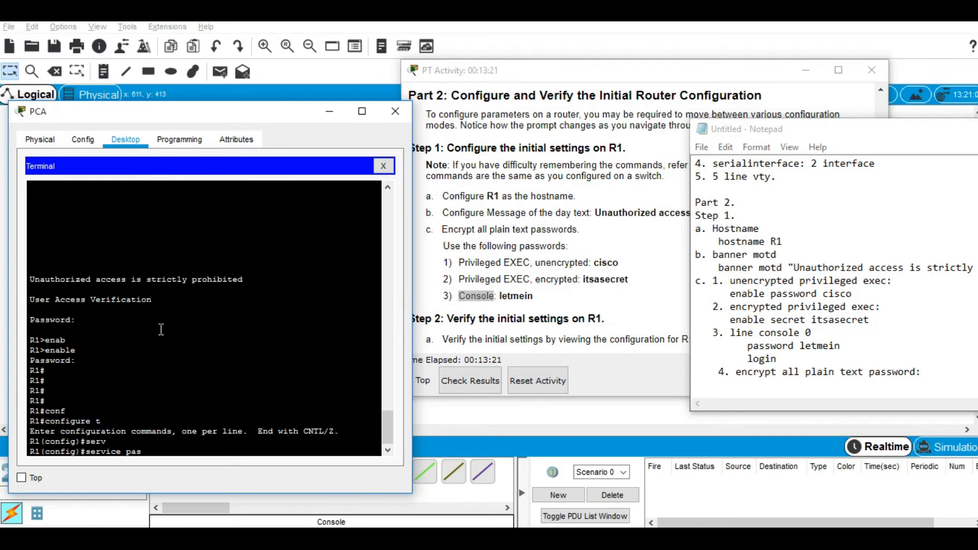
{"action": "key", "text": "Tab"}
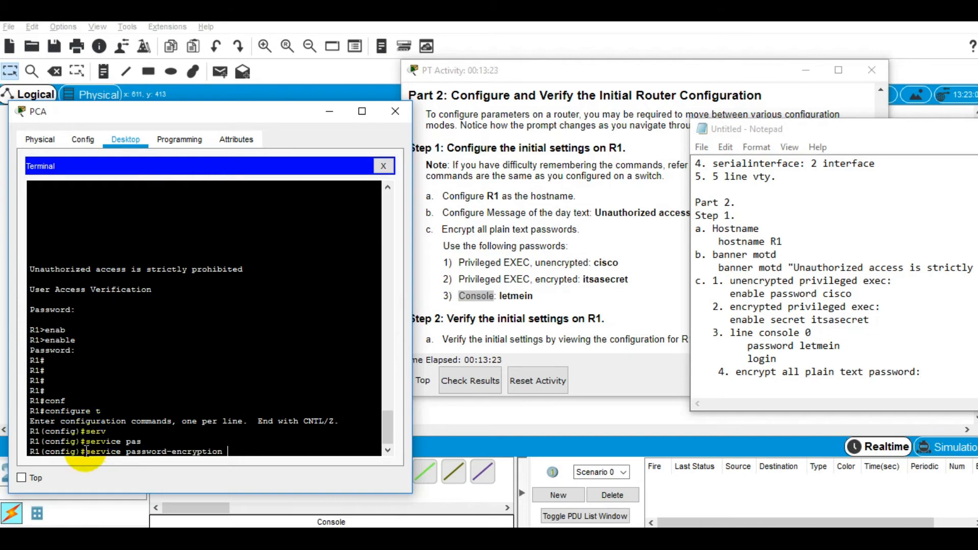
Step: Copy 'service password-encryption' from the terminal and paste it under note item 4
{"action": "left_click_drag", "start_coordinate": [85, 453], "coordinate": [225, 452]}
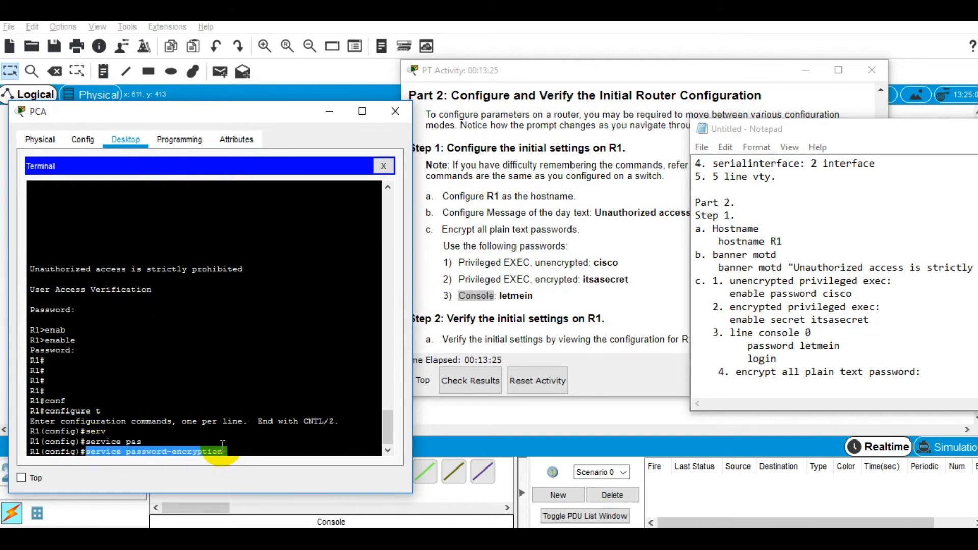
{"action": "right_click", "coordinate": [231, 451]}
{"action": "left_click", "coordinate": [239, 459]}
{"action": "left_click", "coordinate": [779, 386]}
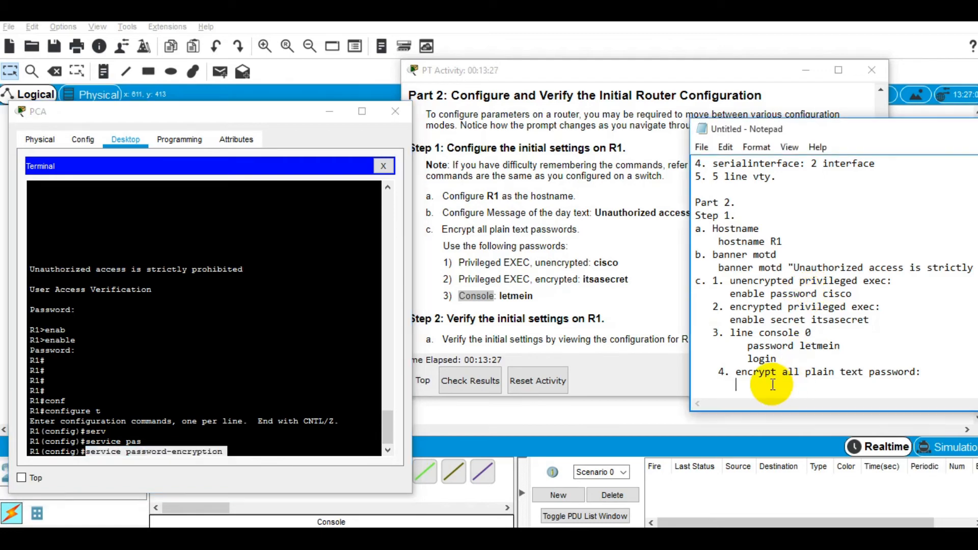
{"action": "key", "text": "ctrl+v"}
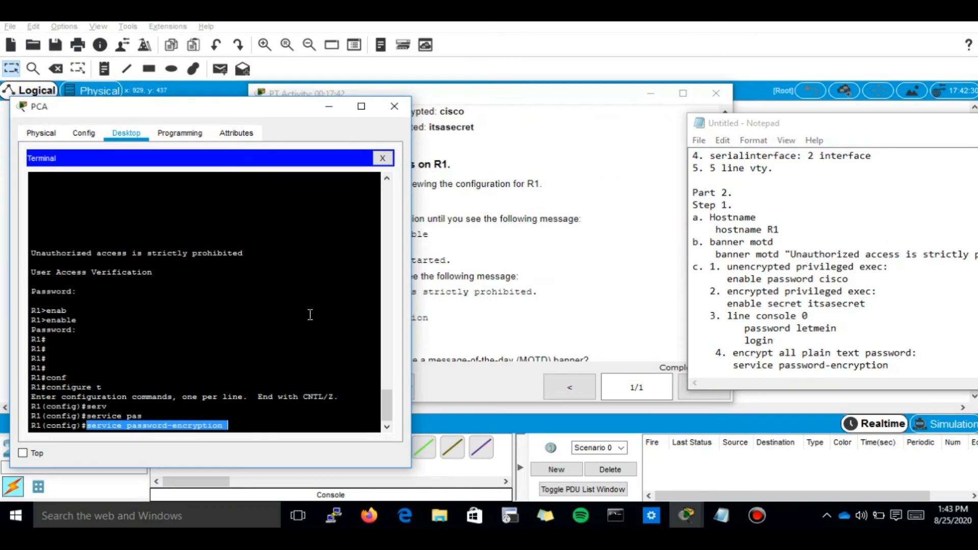
{"action": "left_click_drag", "start_coordinate": [465, 93], "coordinate": [496, 77]}
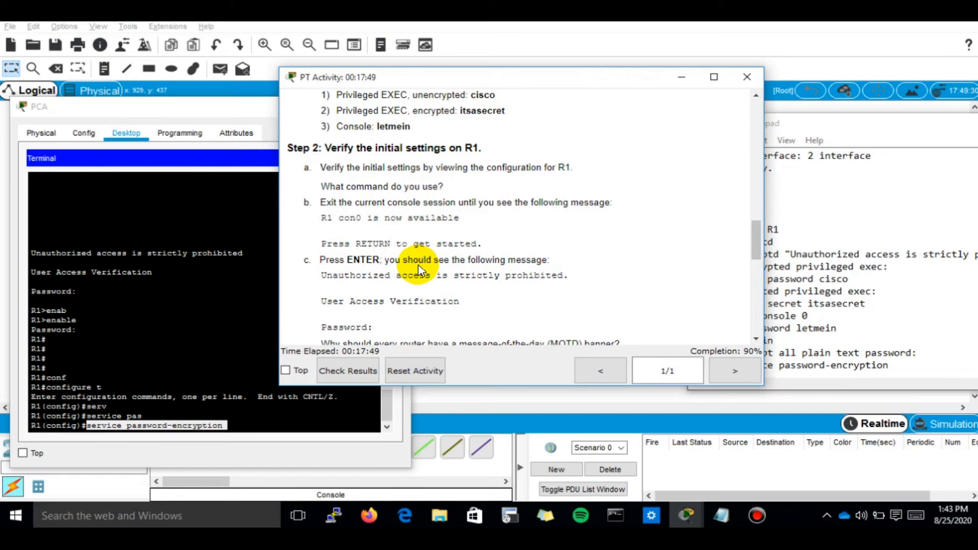
Step: Add a 'Step 2:' heading with item 'a.' to the notes, then refresh R1's config prompt
{"action": "left_click", "coordinate": [238, 426]}
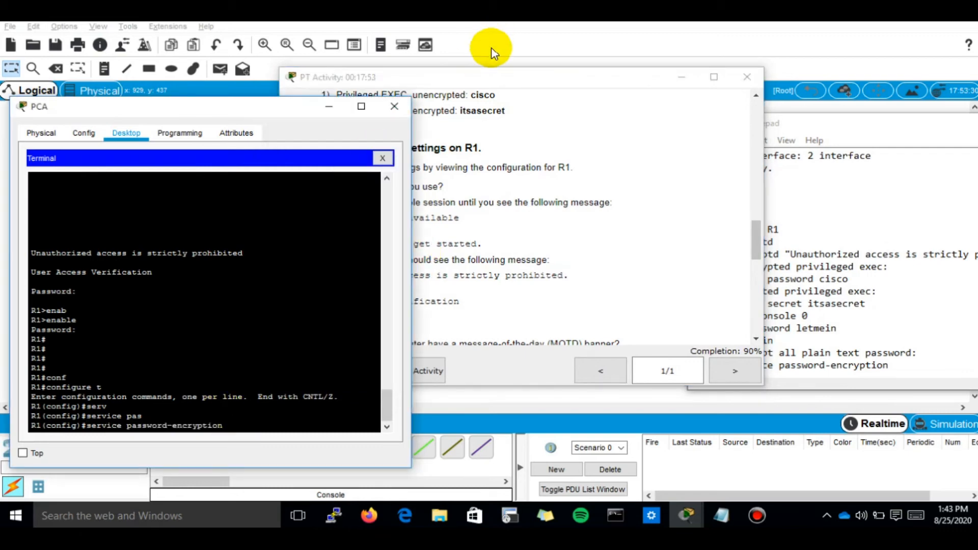
{"action": "left_click_drag", "start_coordinate": [492, 82], "coordinate": [664, 27]}
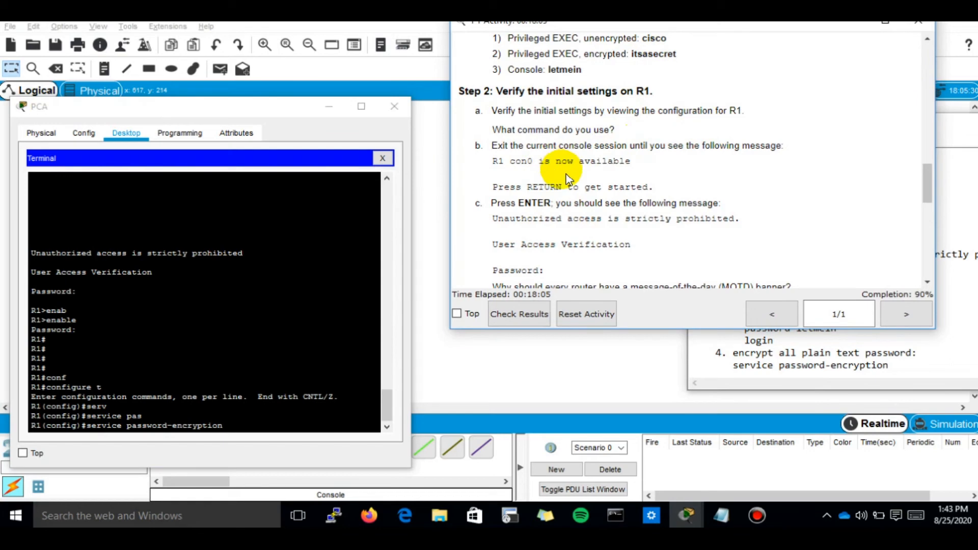
{"action": "left_click", "coordinate": [895, 366]}
{"action": "key", "text": "Return"}
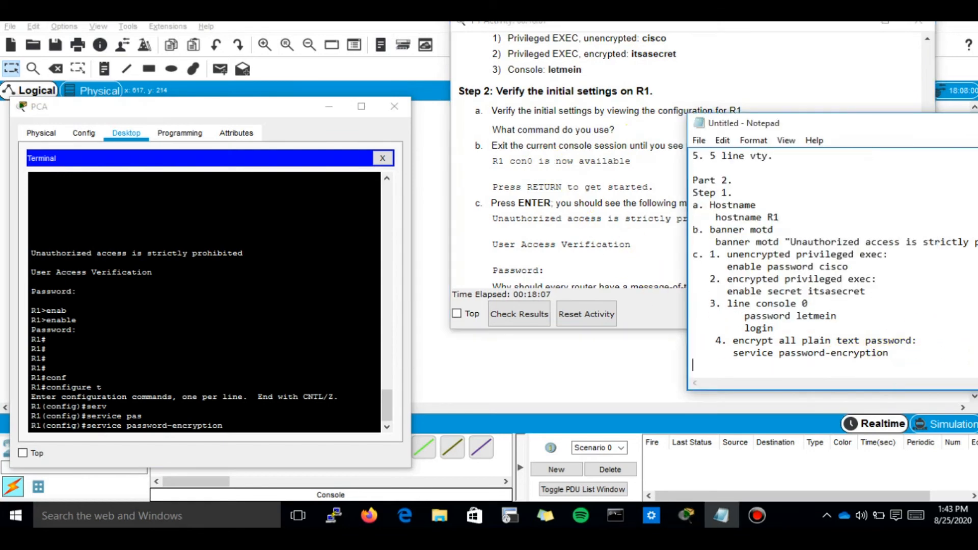
{"action": "type", "text": "Step 2:"}
{"action": "key", "text": "Return"}
{"action": "type", "text": "a."}
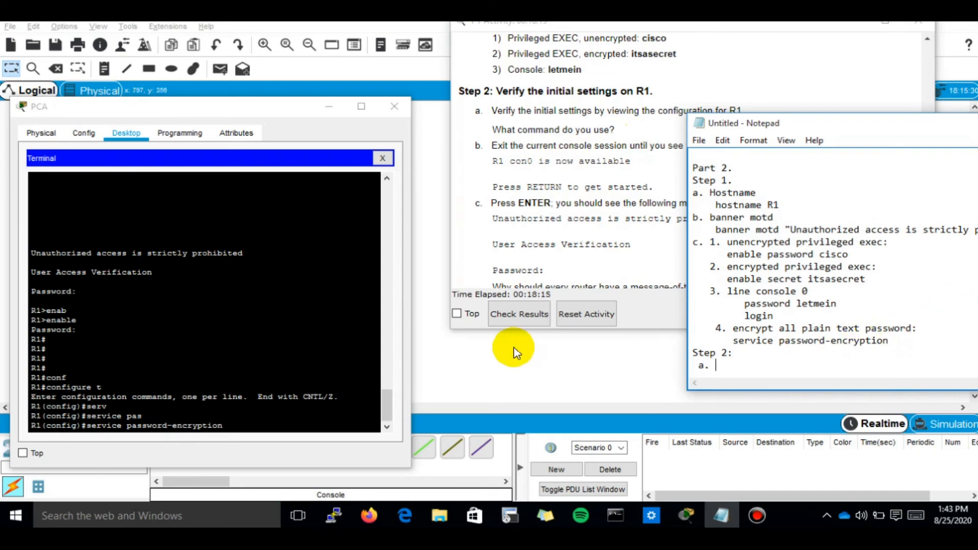
{"action": "left_click", "coordinate": [287, 350]}
{"action": "key", "text": "Return"}
{"action": "key", "text": "Return"}
{"action": "key", "text": "Return"}
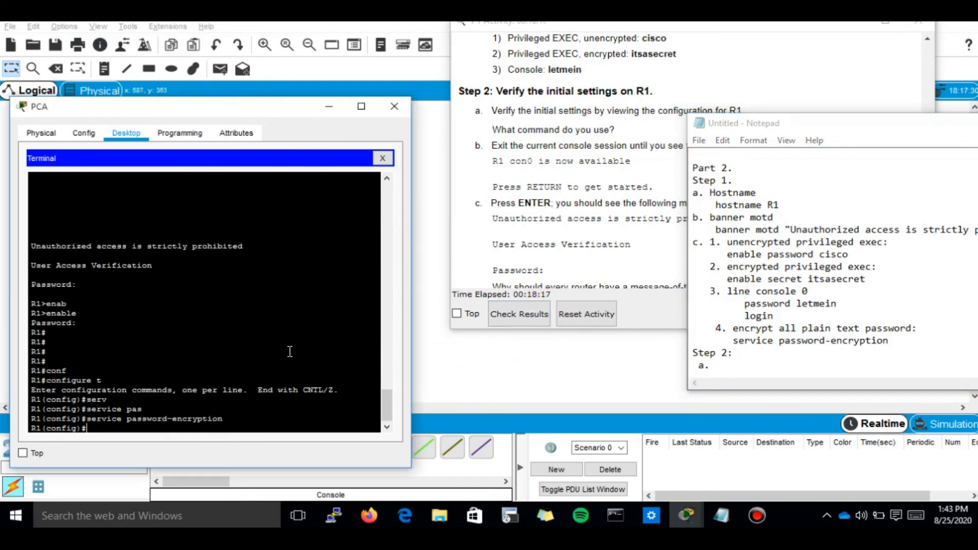
Step: Exit config mode, run show running-config, and note 'show running-config' under item a
{"action": "type", "text": "exit"}
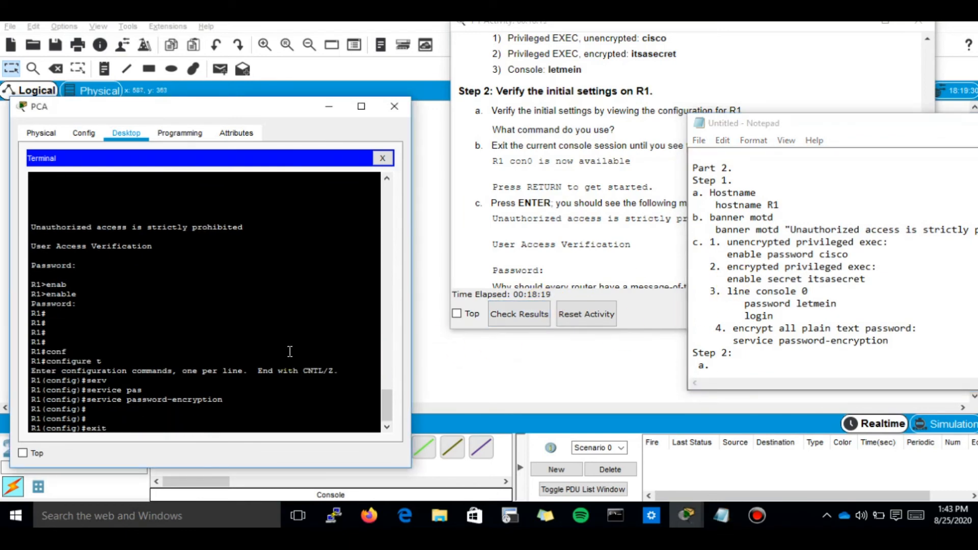
{"action": "key", "text": "Return"}
{"action": "key", "text": "Return"}
{"action": "type", "text": "show running-config"}
{"action": "key", "text": "Tab"}
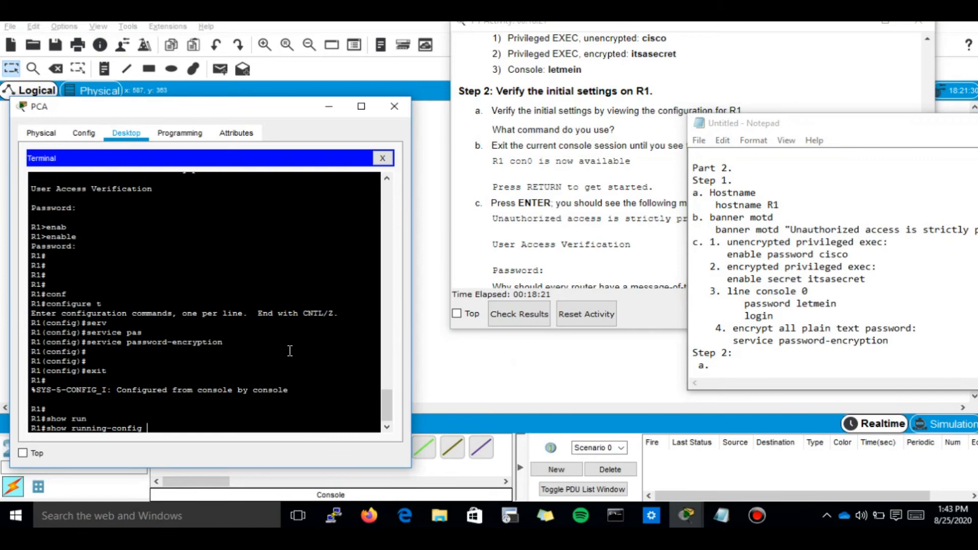
{"action": "key", "text": "Return"}
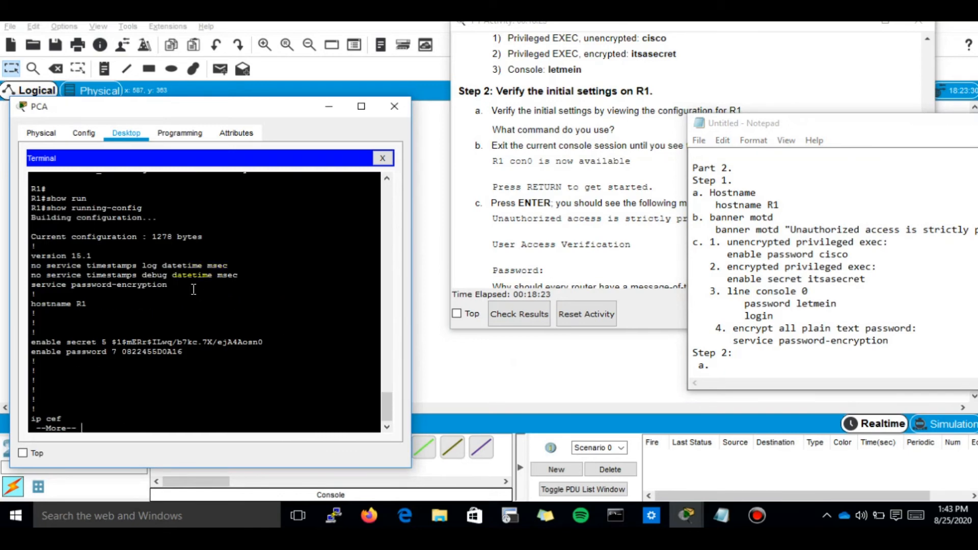
{"action": "left_click", "coordinate": [694, 341]}
{"action": "left_click", "coordinate": [705, 366]}
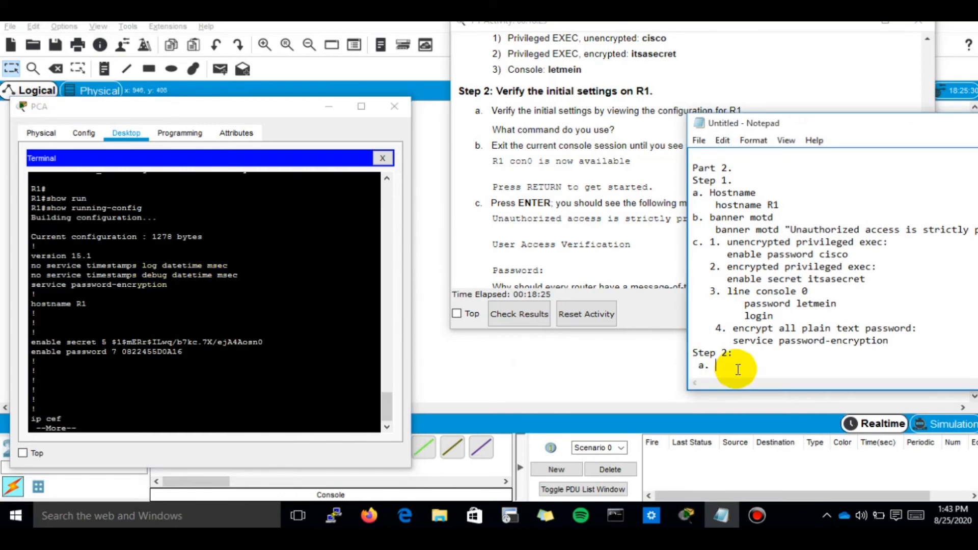
{"action": "type", "text": "show running-config"}
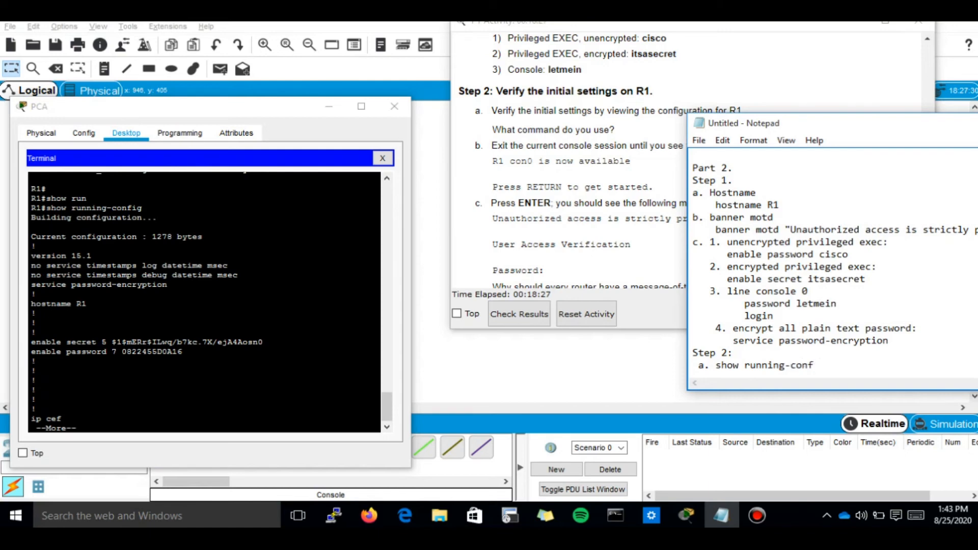
Step: Page through the running configuration, highlighting the console password and banner motd lines
{"action": "left_click", "coordinate": [213, 316]}
{"action": "key", "text": "space"}
{"action": "key", "text": "space"}
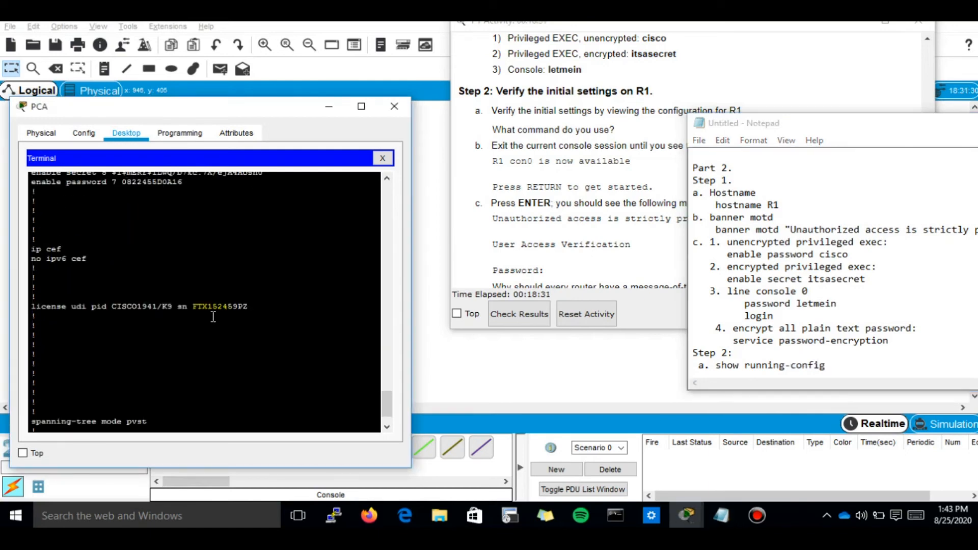
{"action": "key", "text": "space"}
{"action": "key", "text": "space"}
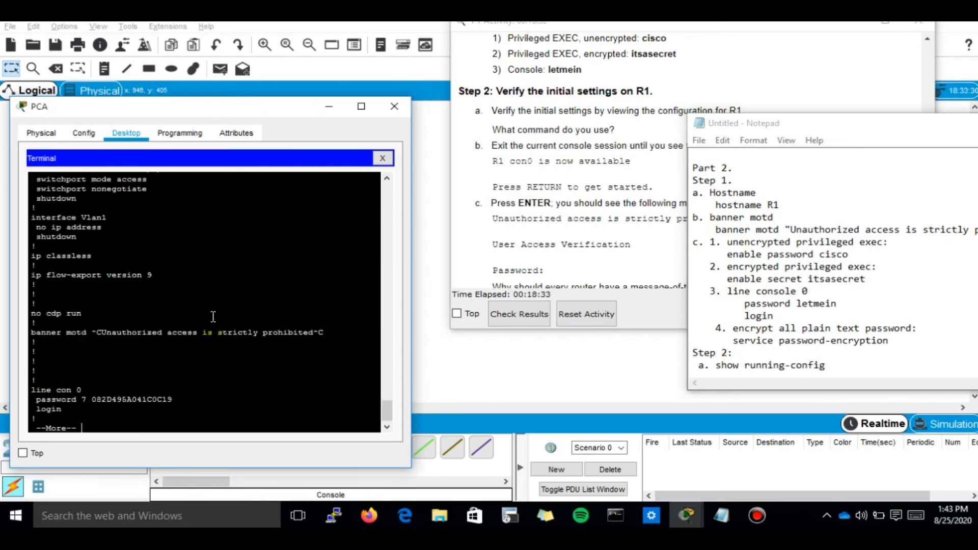
{"action": "left_click_drag", "start_coordinate": [79, 304], "coordinate": [66, 286]}
{"action": "left_click_drag", "start_coordinate": [91, 237], "coordinate": [308, 236]}
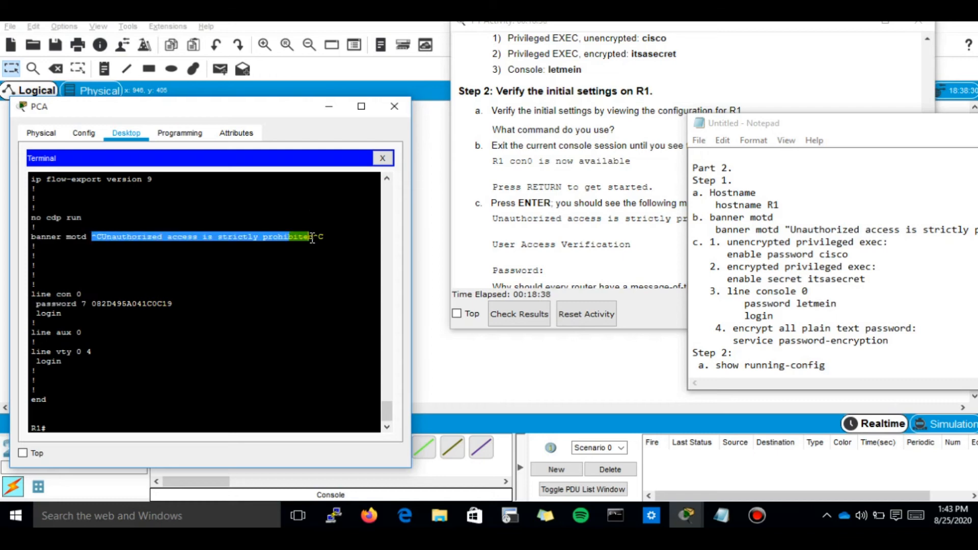
{"action": "left_click", "coordinate": [579, 170]}
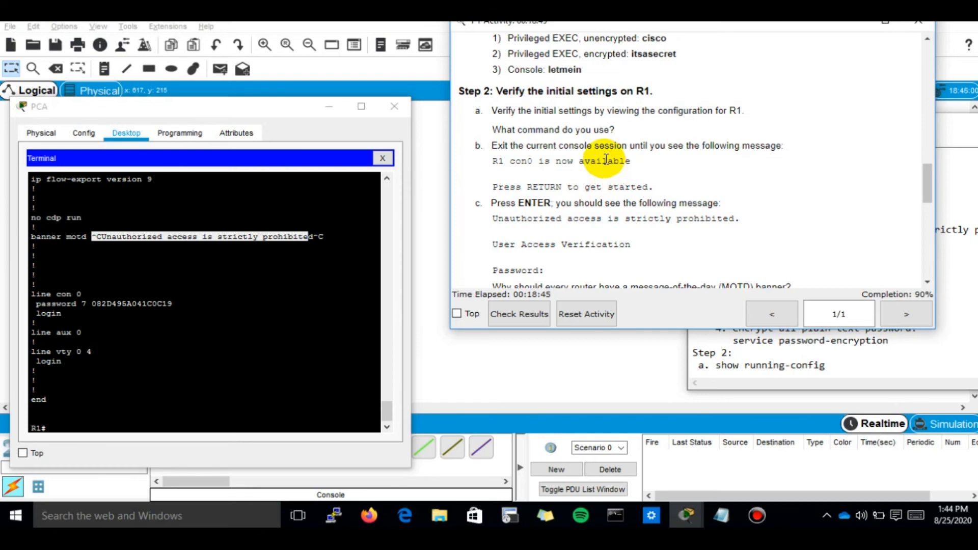
{"action": "left_click", "coordinate": [297, 295]}
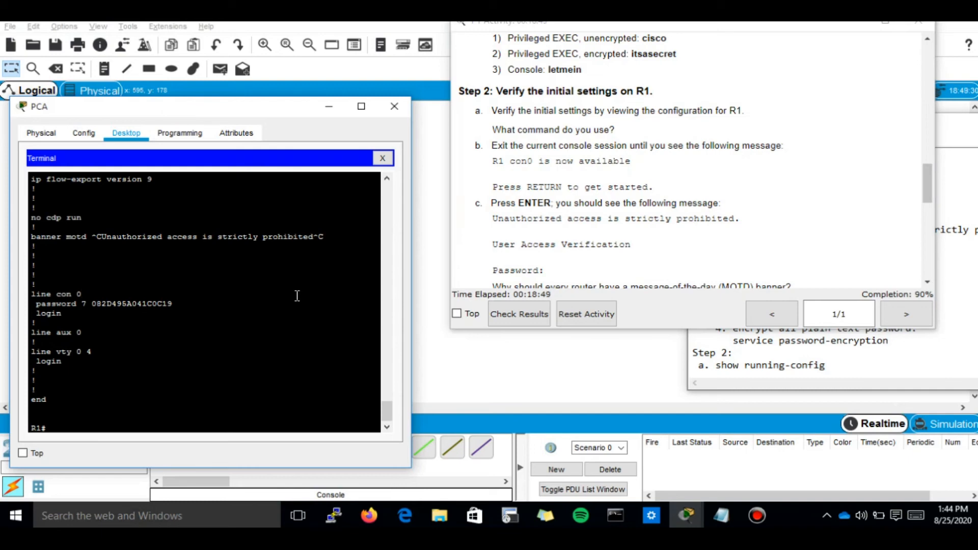
Step: End R1's console session with exit so it reports con0 is now available
{"action": "type", "text": "exit"}
{"action": "key", "text": "Return"}
{"action": "key", "text": "Return"}
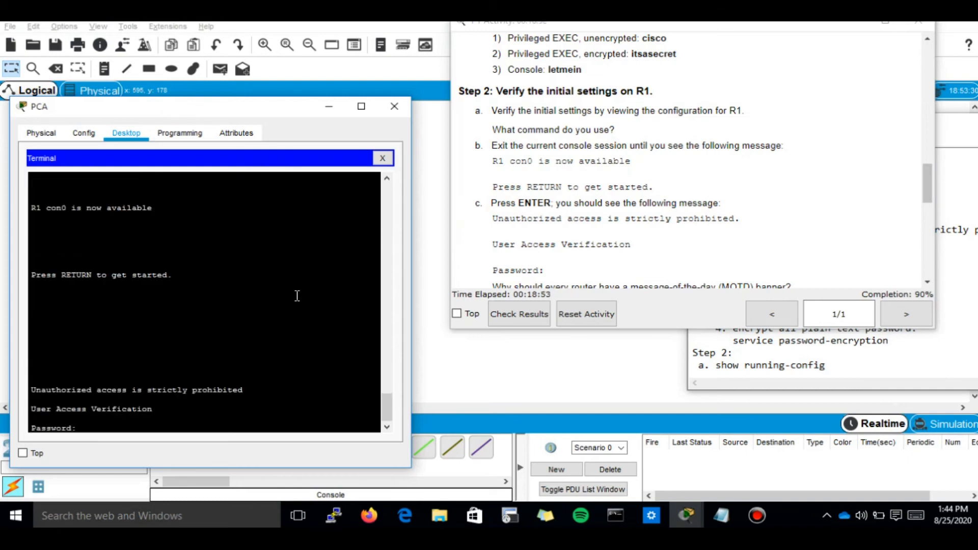
{"action": "triple_click", "coordinate": [82, 211]}
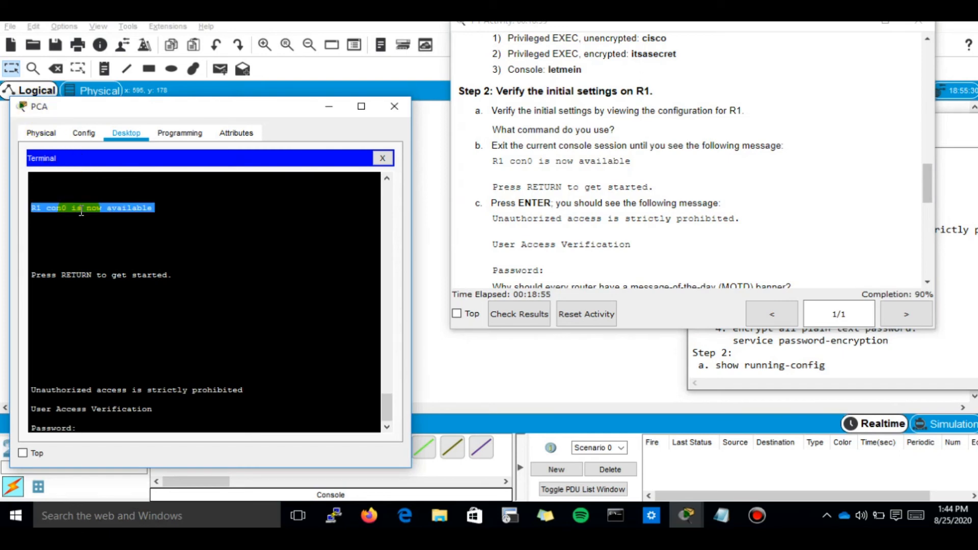
{"action": "left_click", "coordinate": [98, 422]}
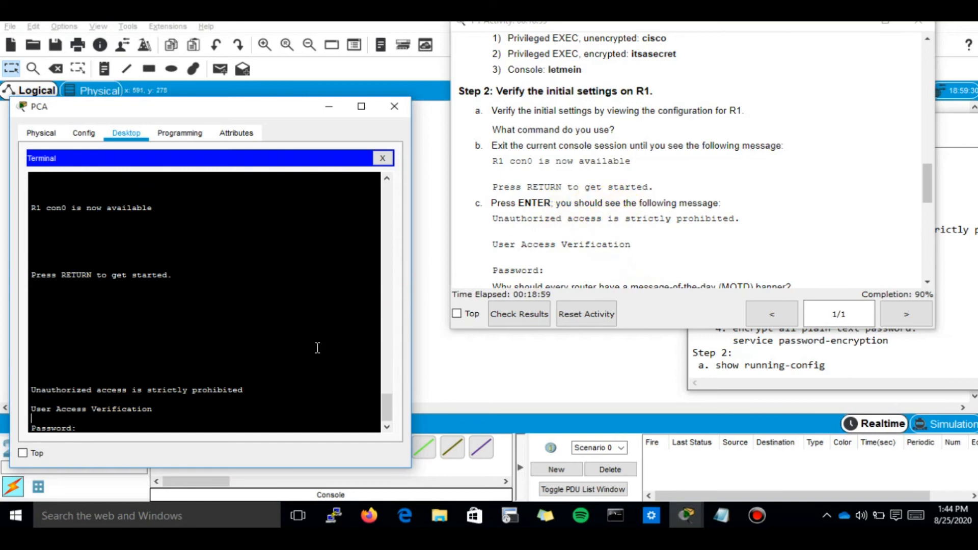
Step: Compare the unauthorized-access banner and password prompt with the activity instructions' expected text
{"action": "triple_click", "coordinate": [104, 393]}
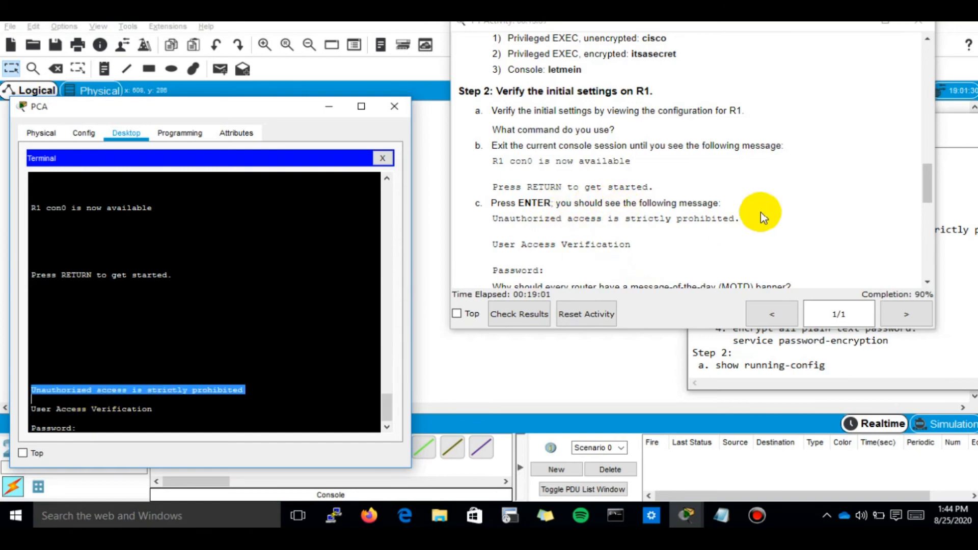
{"action": "triple_click", "coordinate": [737, 219]}
{"action": "scroll", "coordinate": [632, 263], "scroll_direction": "down", "scroll_amount": 1}
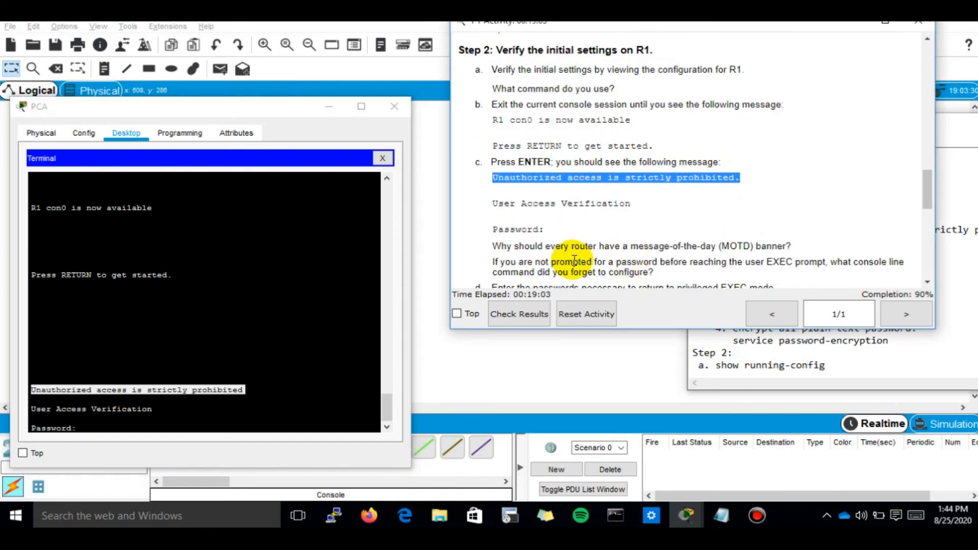
{"action": "double_click", "coordinate": [583, 246]}
{"action": "double_click", "coordinate": [642, 247]}
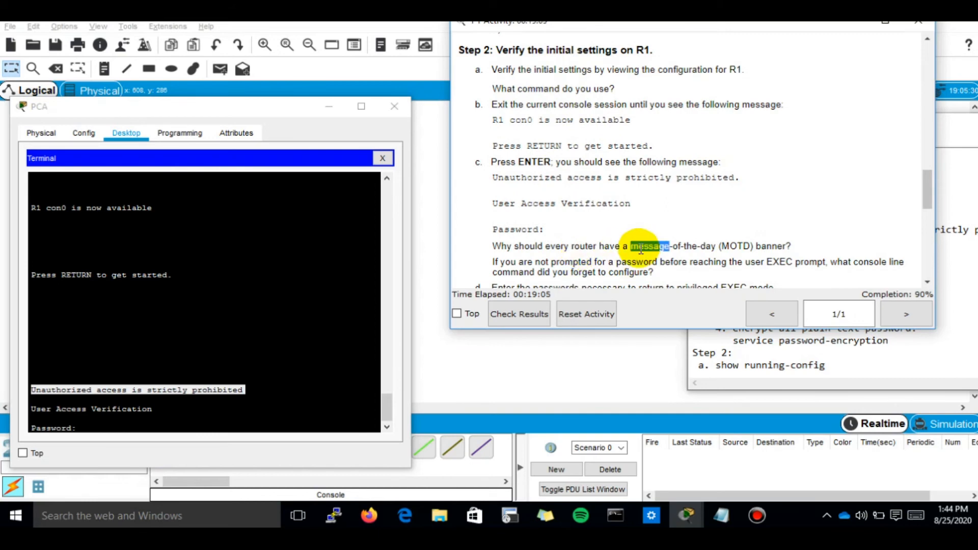
{"action": "double_click", "coordinate": [571, 261]}
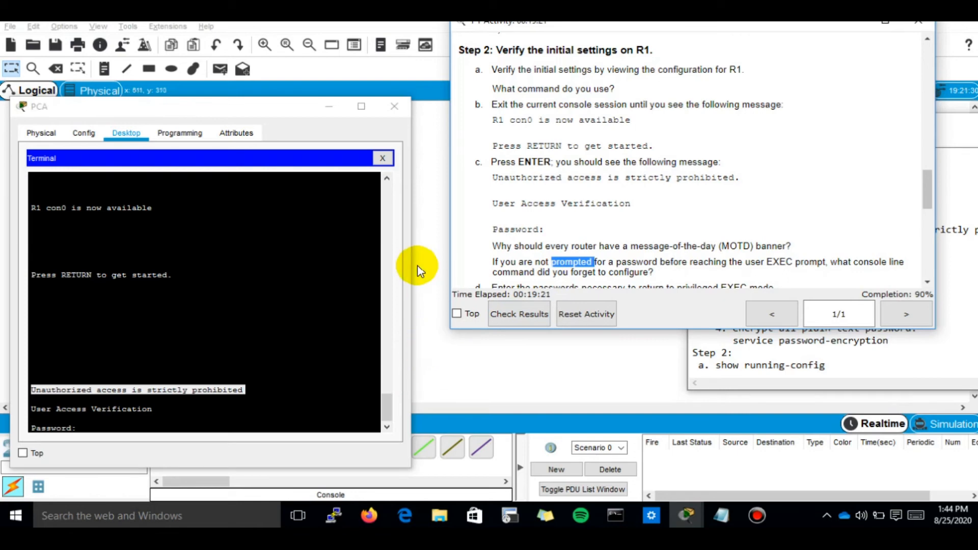
{"action": "scroll", "coordinate": [605, 223], "scroll_direction": "down", "scroll_amount": 1}
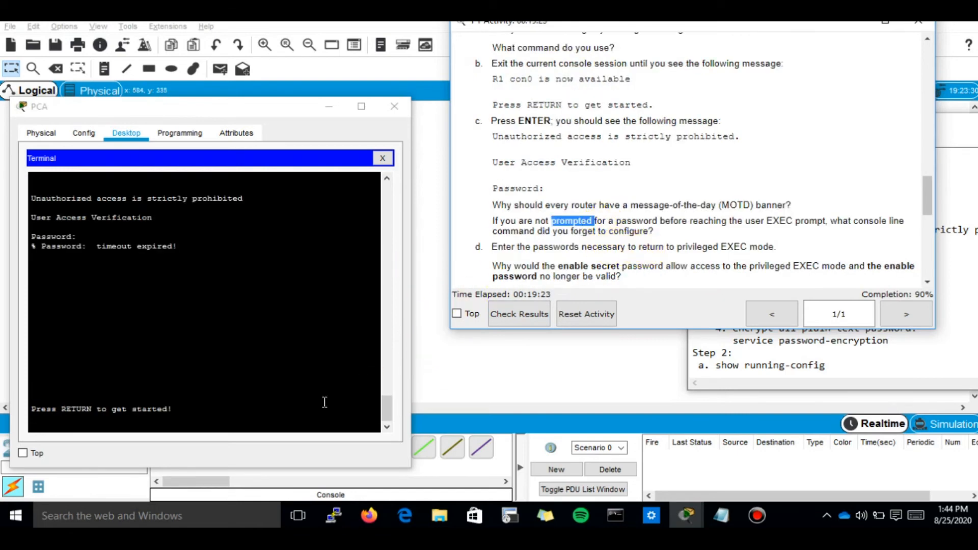
Step: Start a new console session on R1 and log in with the console password
{"action": "left_click", "coordinate": [259, 362]}
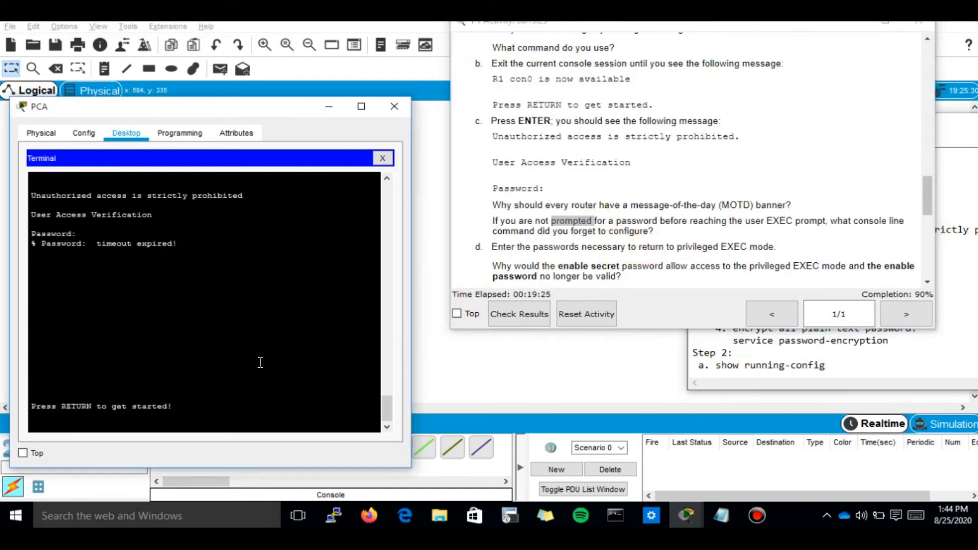
{"action": "key", "text": "Return"}
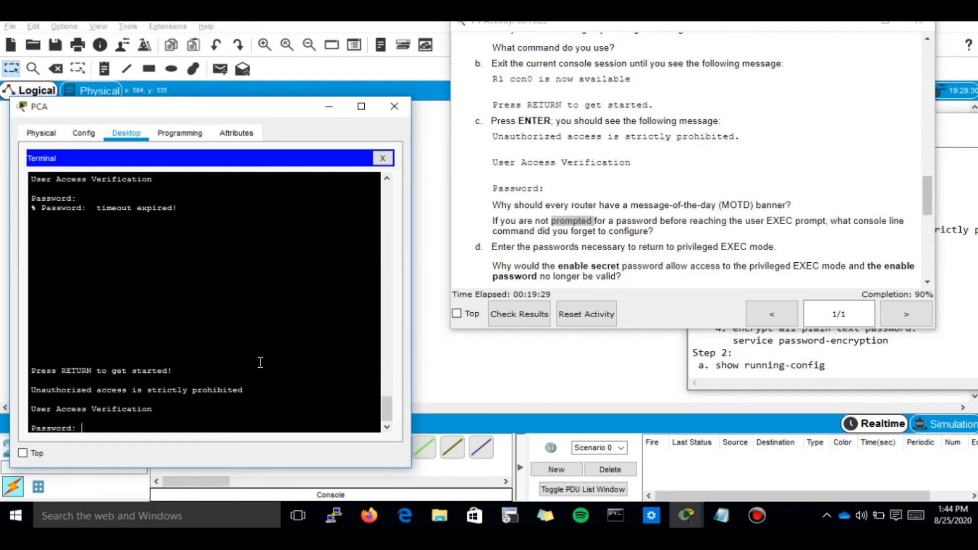
{"action": "key", "text": "Return"}
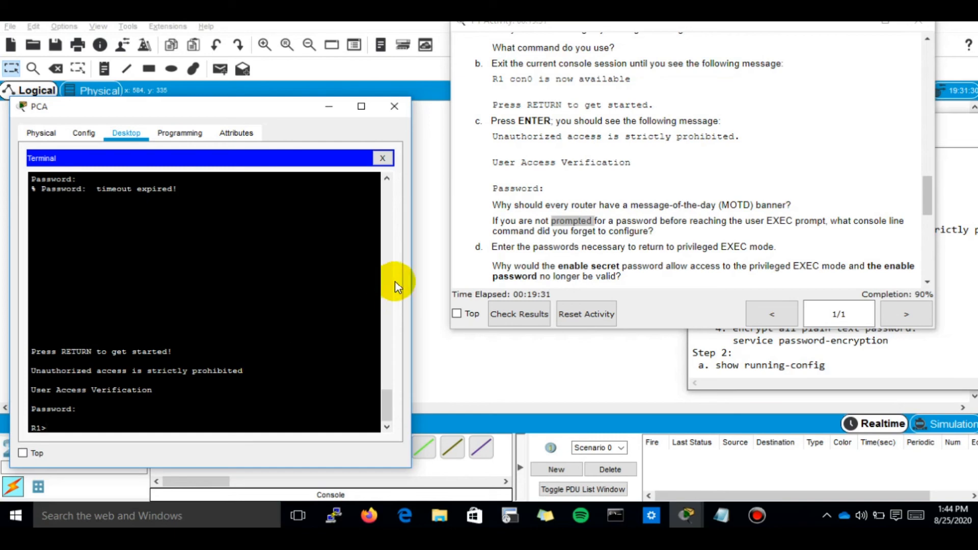
{"action": "left_click", "coordinate": [637, 248]}
{"action": "scroll", "coordinate": [637, 247], "scroll_direction": "down", "scroll_amount": 1}
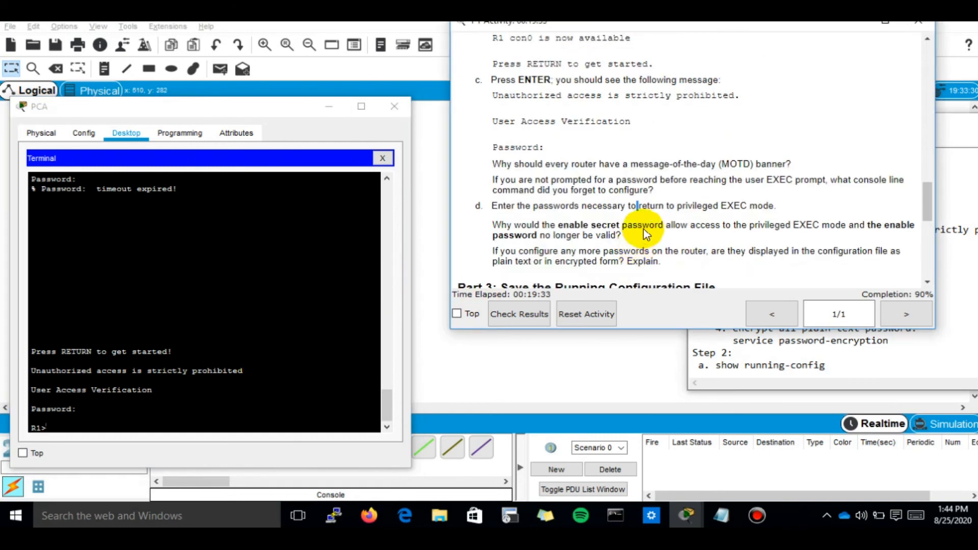
{"action": "double_click", "coordinate": [715, 205]}
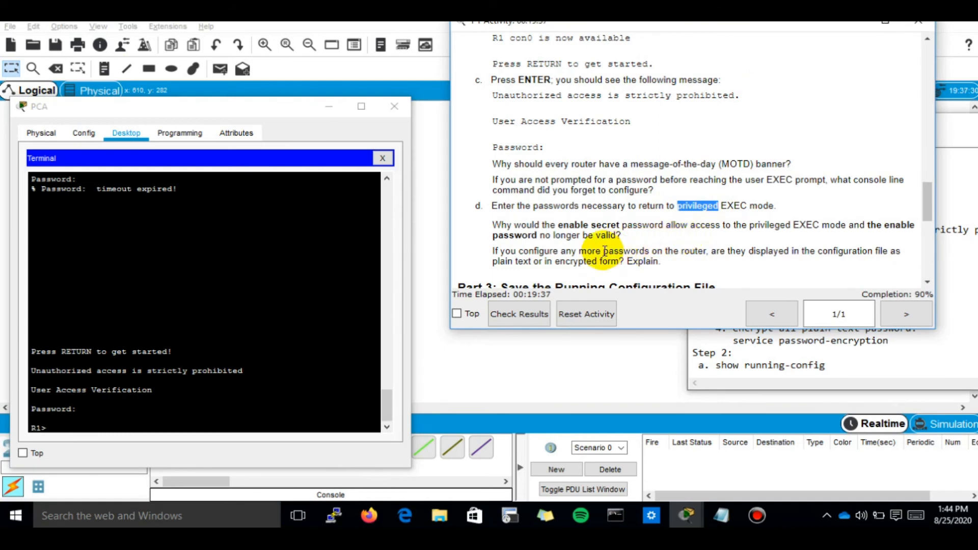
Step: Run enable and enter the enable secret to reach the R1# prompt
{"action": "left_click", "coordinate": [263, 429]}
{"action": "type", "text": "enabl"}
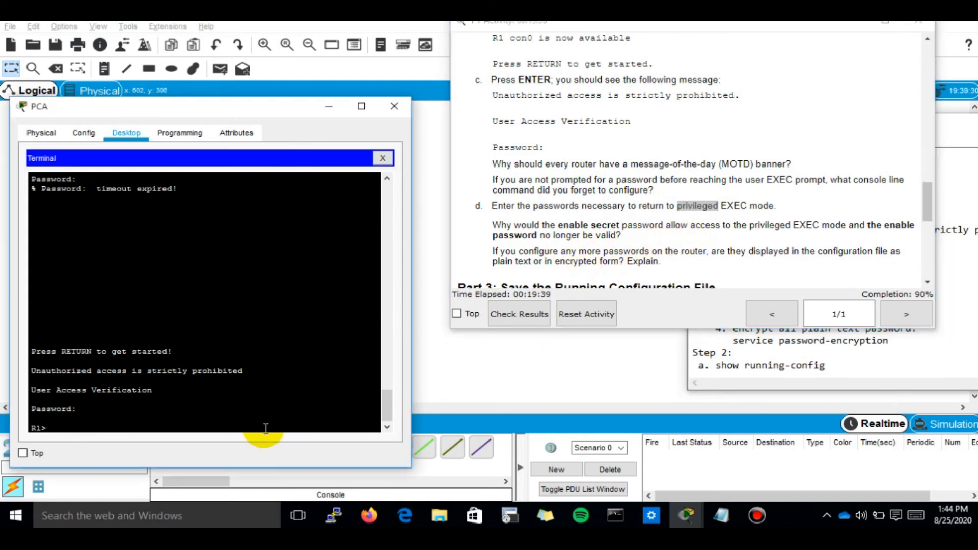
{"action": "key", "text": "Tab"}
{"action": "key", "text": "Return"}
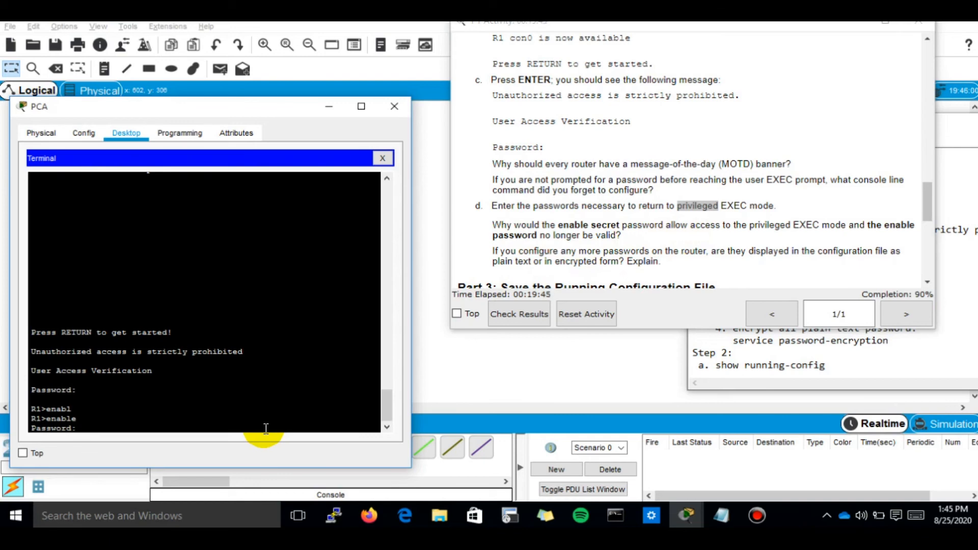
{"action": "key", "text": "Return"}
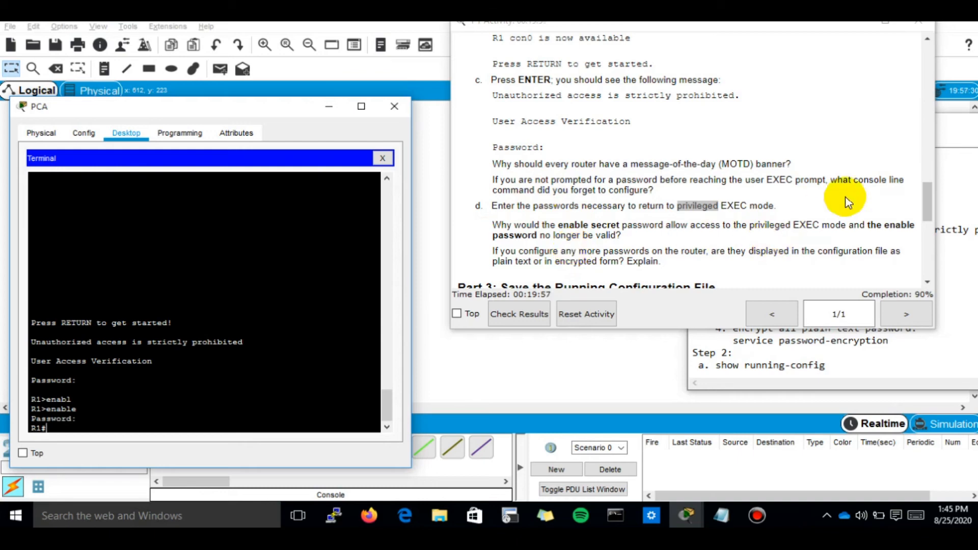
{"action": "left_click", "coordinate": [828, 220]}
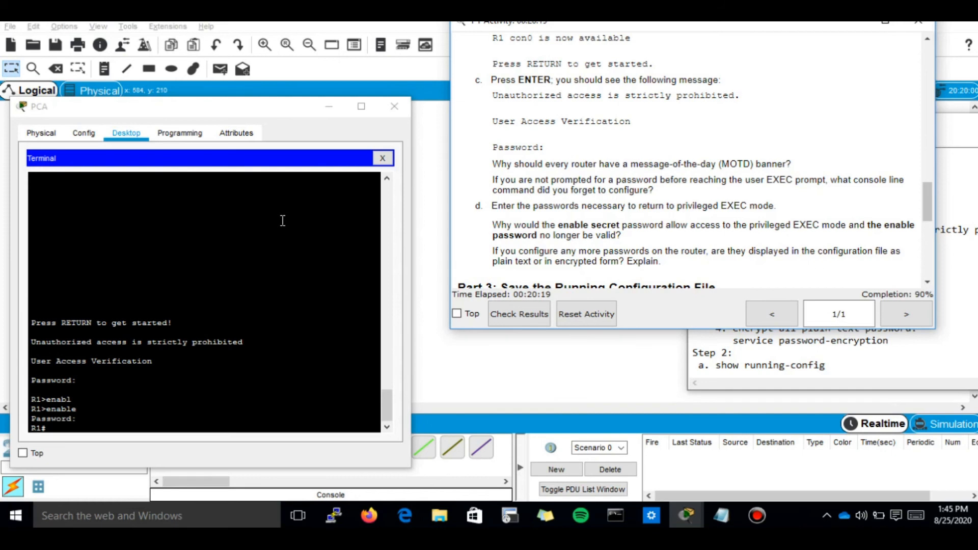
{"action": "double_click", "coordinate": [578, 261]}
Step: Add a 'Part3:' heading to the Notepad notes with 'save konfigurasi' on the line below
{"action": "scroll", "coordinate": [587, 250], "scroll_direction": "down", "scroll_amount": 3}
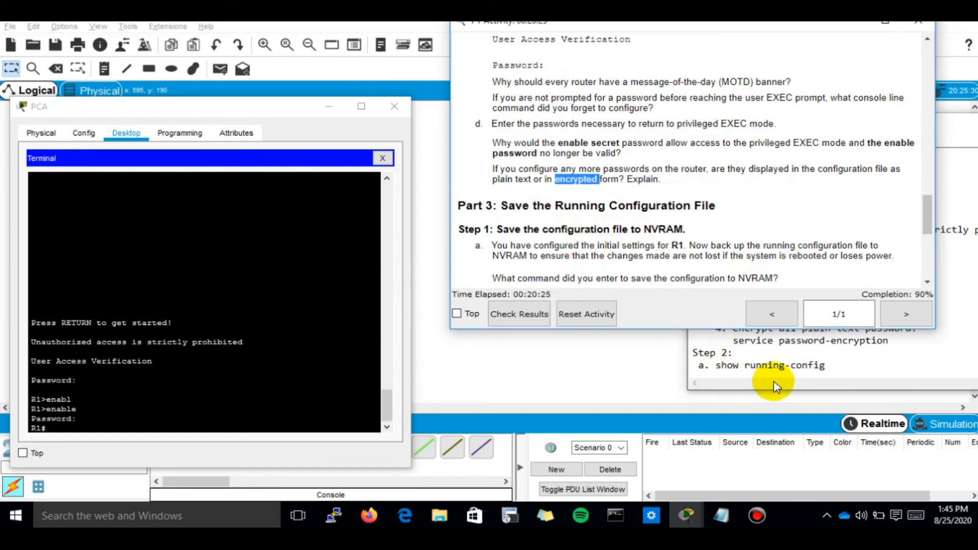
{"action": "left_click", "coordinate": [856, 370]}
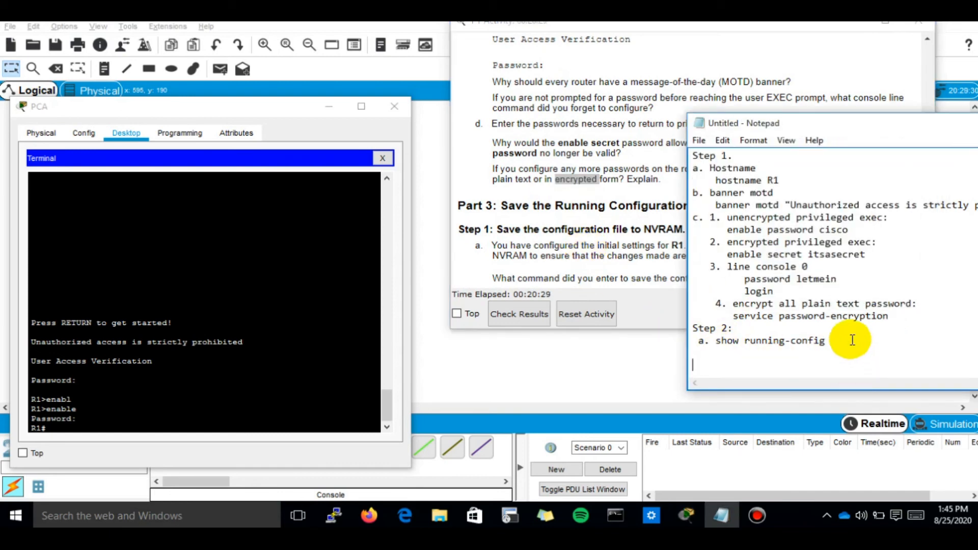
{"action": "key", "text": "BackSpace"}
{"action": "type", "text": "Step"}
{"action": "key", "text": "BackSpace"}
{"action": "key", "text": "BackSpace"}
{"action": "key", "text": "BackSpace"}
{"action": "key", "text": "BackSpace"}
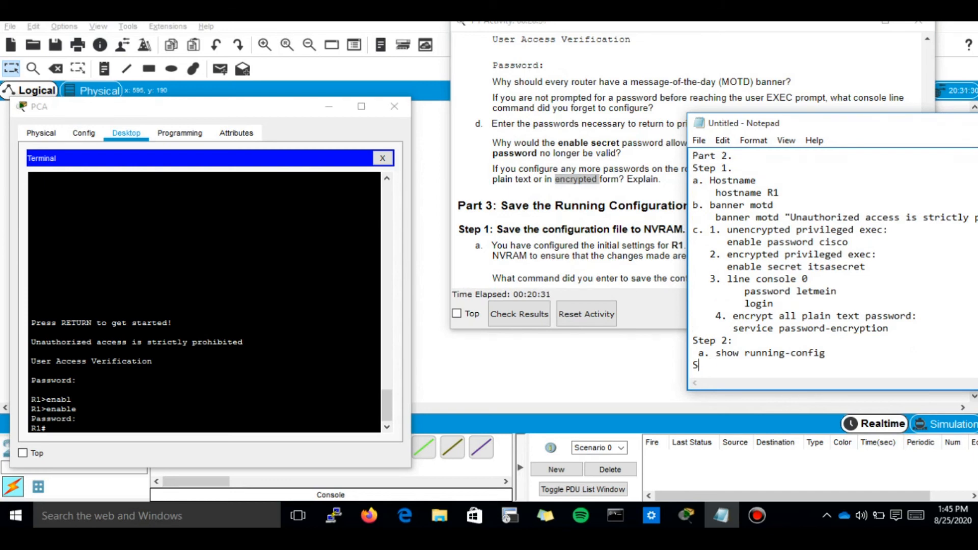
{"action": "key", "text": "Return"}
{"action": "type", "text": "Par"}
{"action": "key", "text": "BackSpace"}
{"action": "type", "text": "rt3:"}
{"action": "key", "text": "Return"}
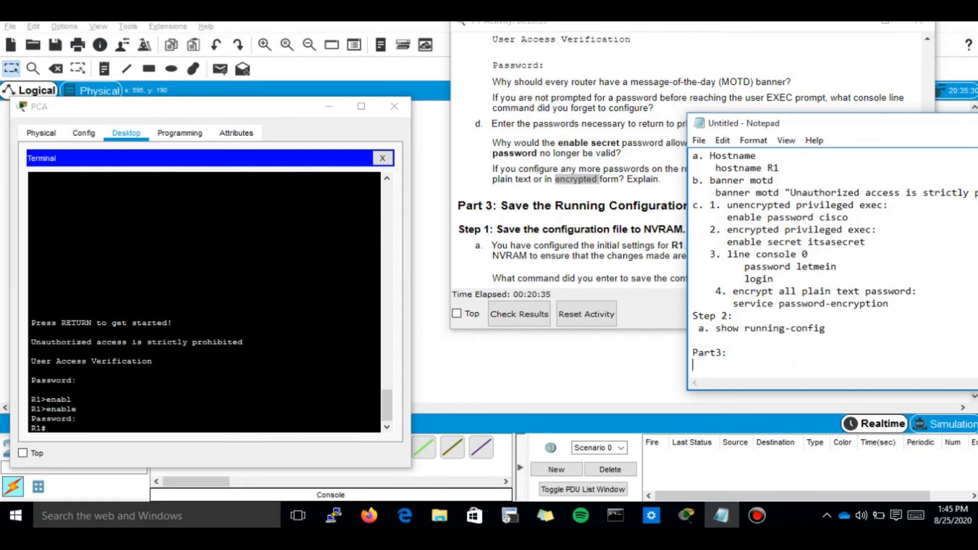
{"action": "type", "text": "save konfigurasi"}
{"action": "key", "text": "Return"}
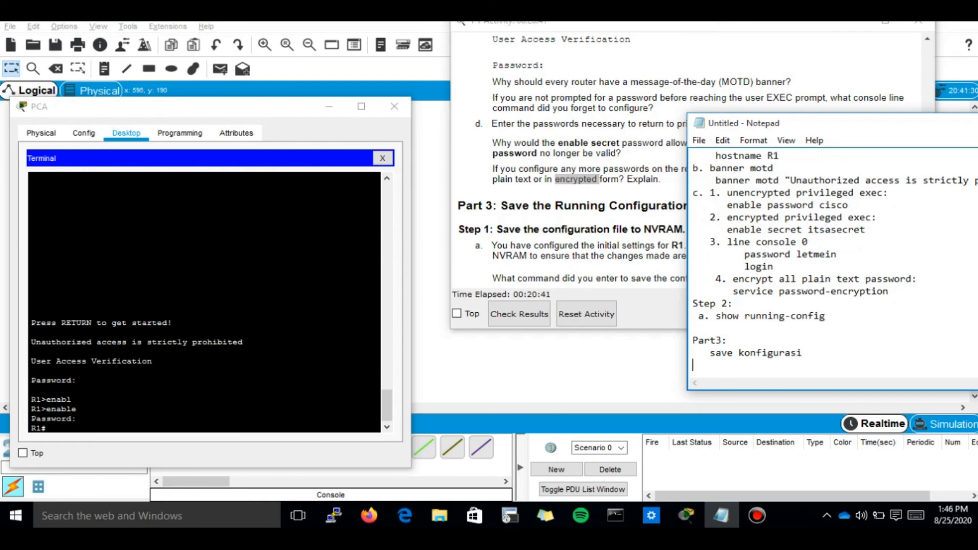
Step: Review the NVRAM save task and clear a mistyped conf command at R1#
{"action": "left_click", "coordinate": [594, 274]}
{"action": "scroll", "coordinate": [595, 274], "scroll_direction": "down", "scroll_amount": 1}
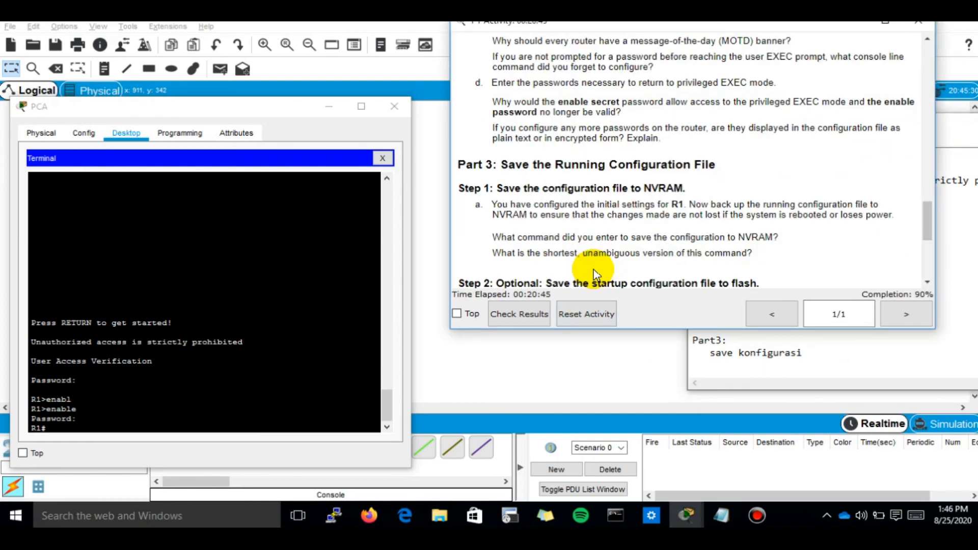
{"action": "left_click", "coordinate": [253, 348]}
{"action": "type", "text": "conf"}
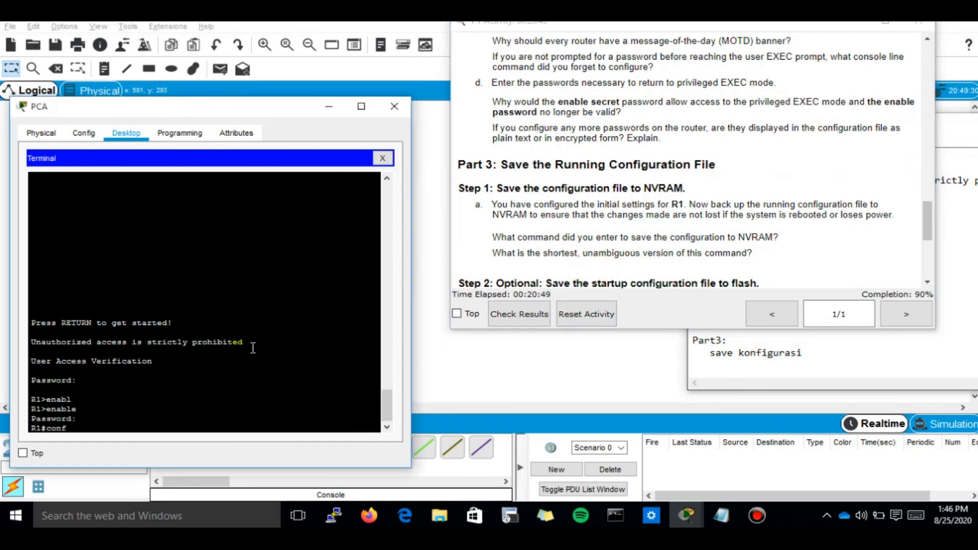
{"action": "key", "text": "Tab"}
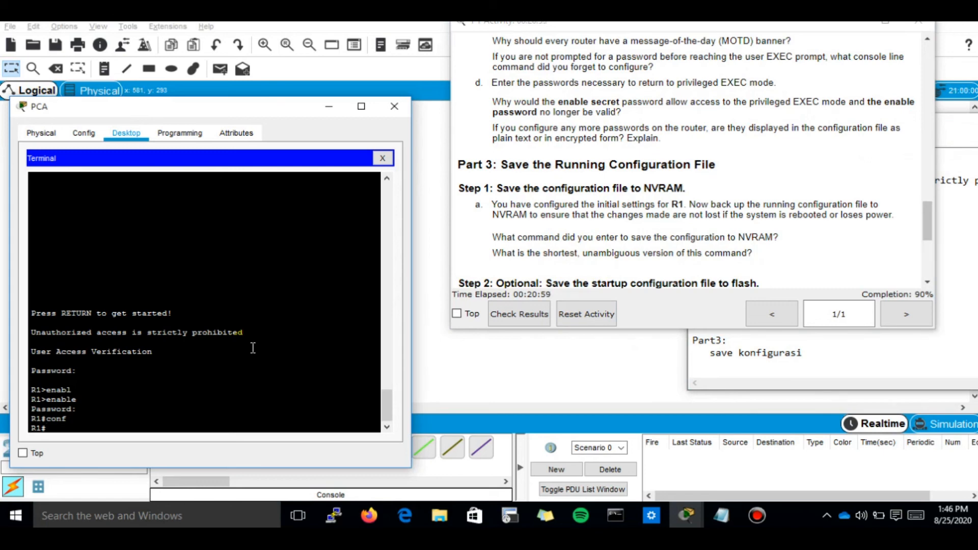
{"action": "type", "text": "confg"}
{"action": "key", "text": "BackSpace"}
{"action": "key", "text": "BackSpace"}
{"action": "key", "text": "BackSpace"}
{"action": "key", "text": "BackSpace"}
{"action": "key", "text": "BackSpace"}
Step: Run copy running-config startup-config and accept the default startup-config filename
{"action": "type", "text": "cop"}
{"action": "key", "text": "Tab"}
{"action": "type", "text": "run"}
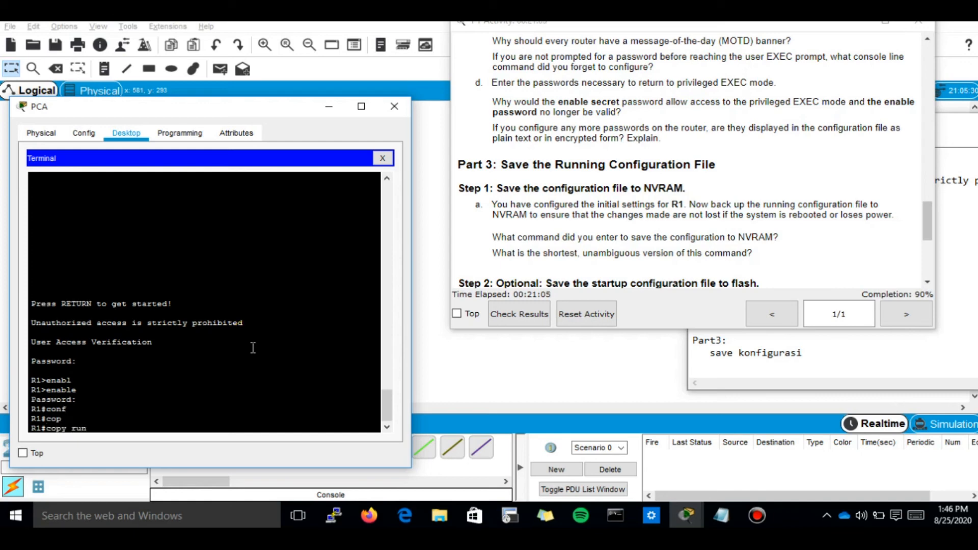
{"action": "key", "text": "Tab"}
{"action": "type", "text": "star"}
{"action": "key", "text": "Tab"}
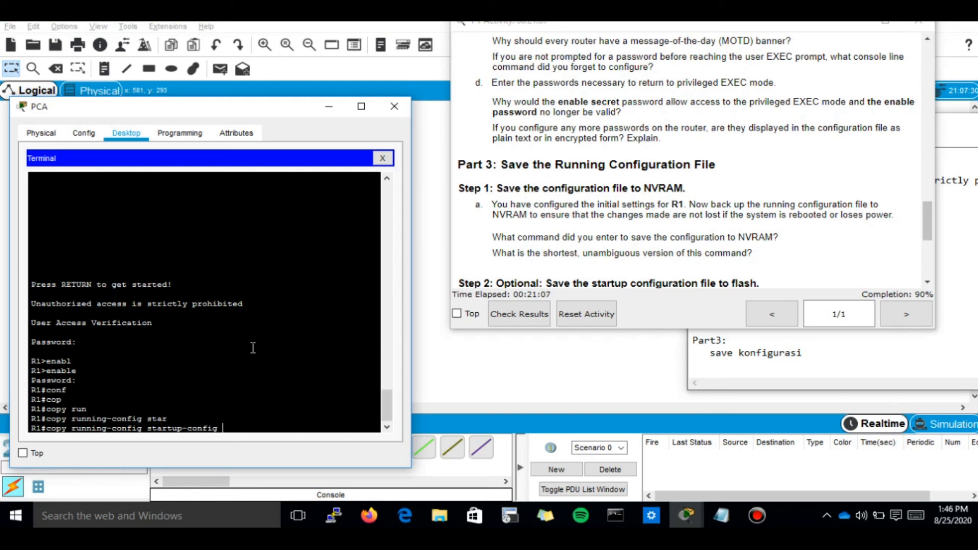
{"action": "key", "text": "Return"}
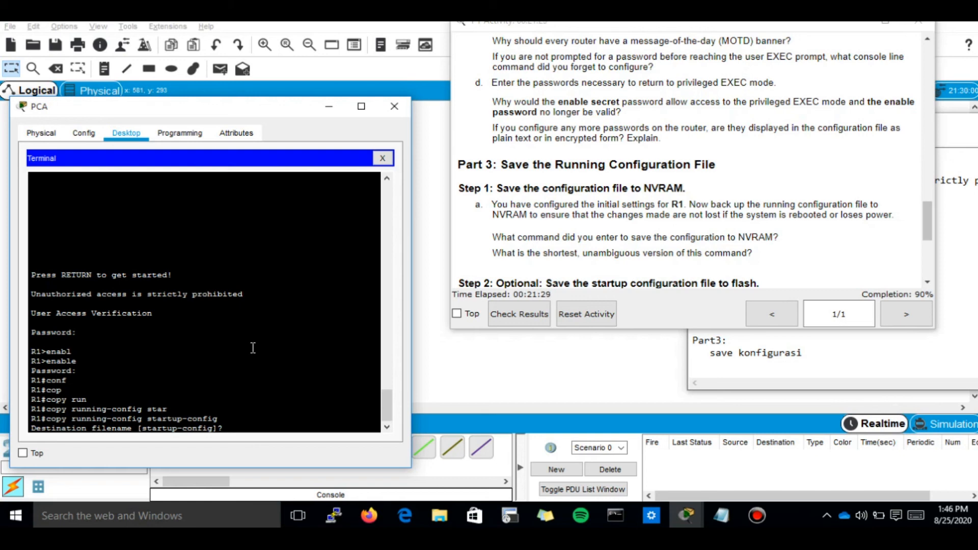
{"action": "key", "text": "Return"}
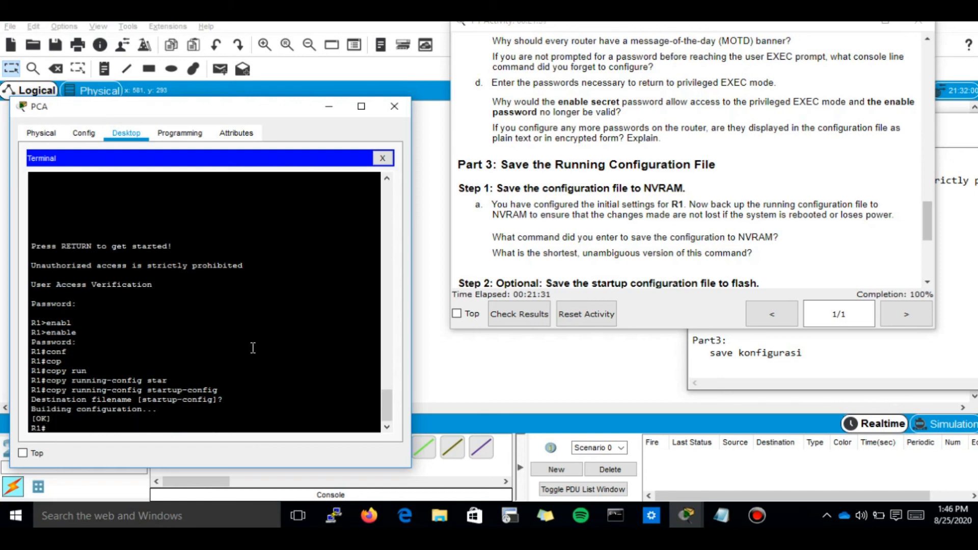
{"action": "double_click", "coordinate": [110, 409]}
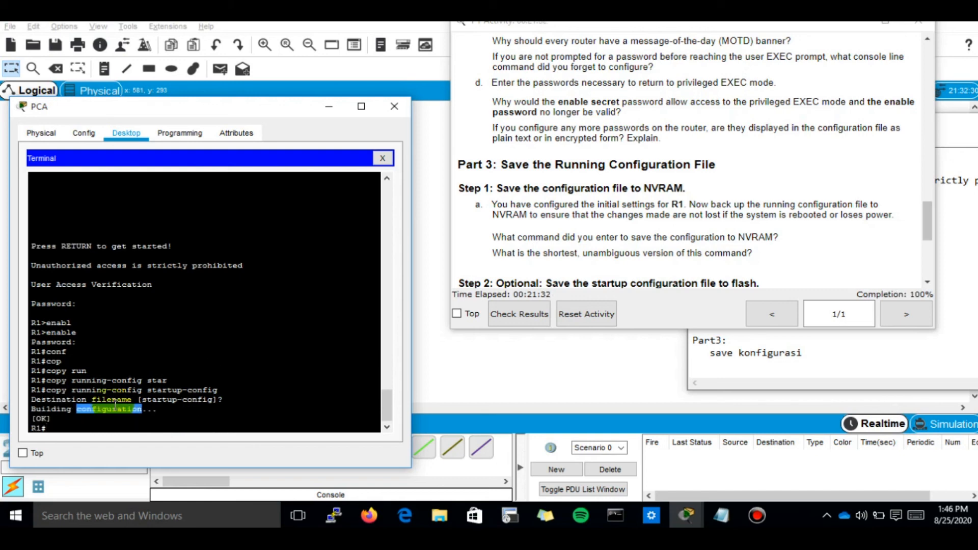
{"action": "left_click", "coordinate": [892, 368]}
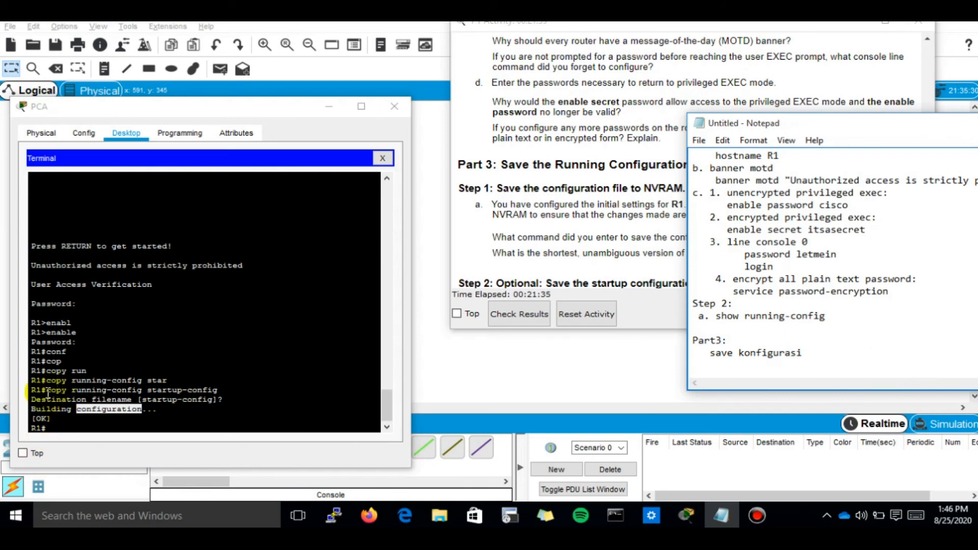
Step: Copy the 'copy running-config startup-config' command from the terminal into the Part3 notes
{"action": "left_click_drag", "start_coordinate": [47, 390], "coordinate": [219, 390]}
{"action": "right_click", "coordinate": [219, 390]}
{"action": "left_click", "coordinate": [249, 398]}
{"action": "left_click", "coordinate": [753, 378]}
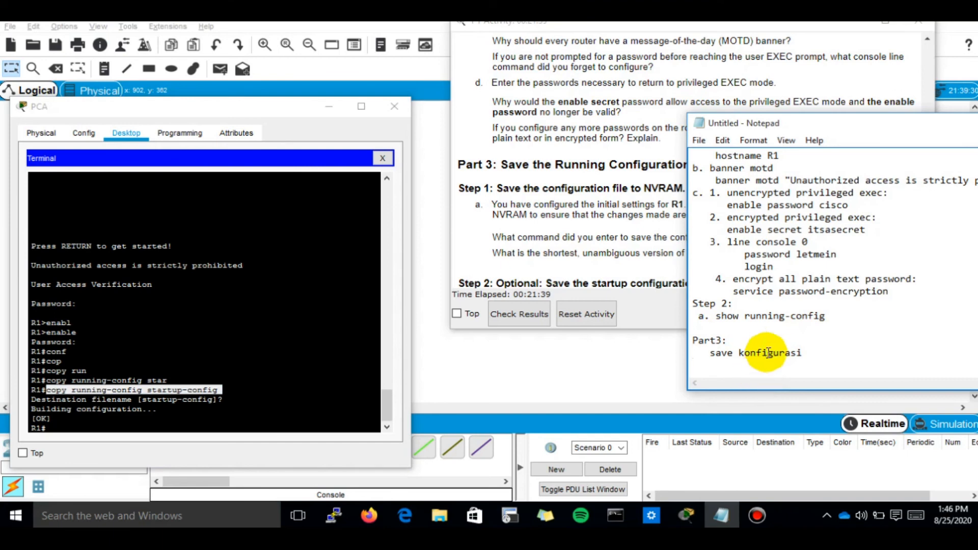
{"action": "key", "text": "ctrl+v"}
Step: Check the NVRAM save questions in the instructions, then return to R1's terminal
{"action": "left_click", "coordinate": [599, 255]}
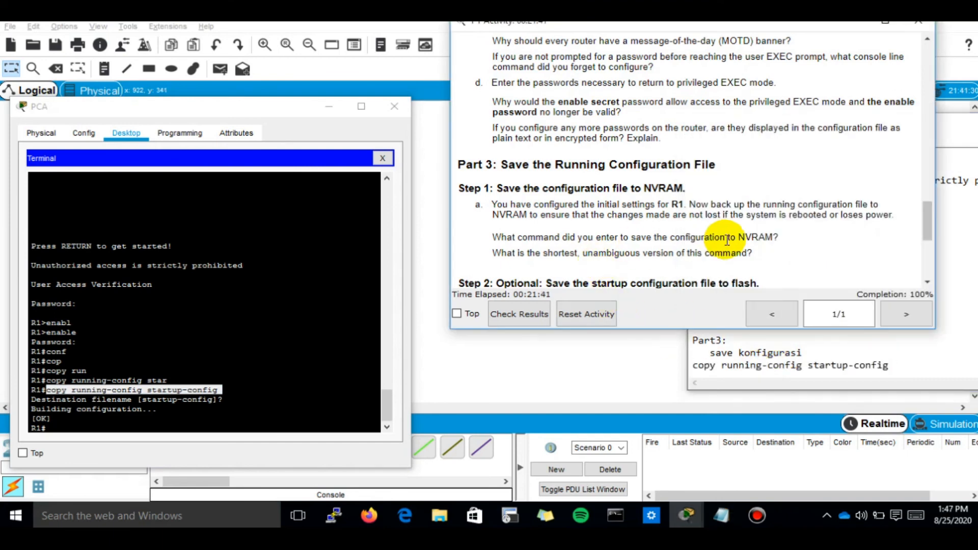
{"action": "triple_click", "coordinate": [585, 250]}
{"action": "triple_click", "coordinate": [585, 239]}
{"action": "left_click", "coordinate": [896, 365]}
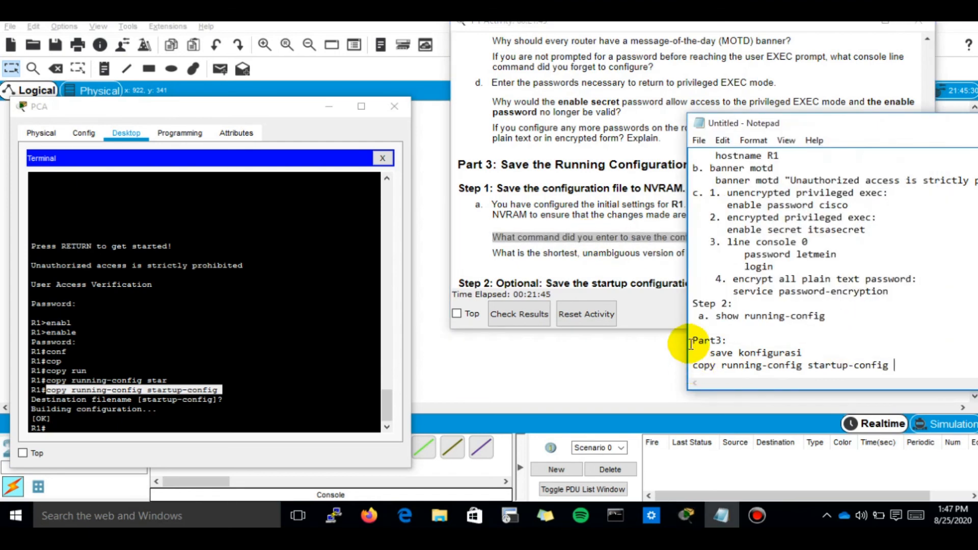
{"action": "left_click", "coordinate": [692, 363]}
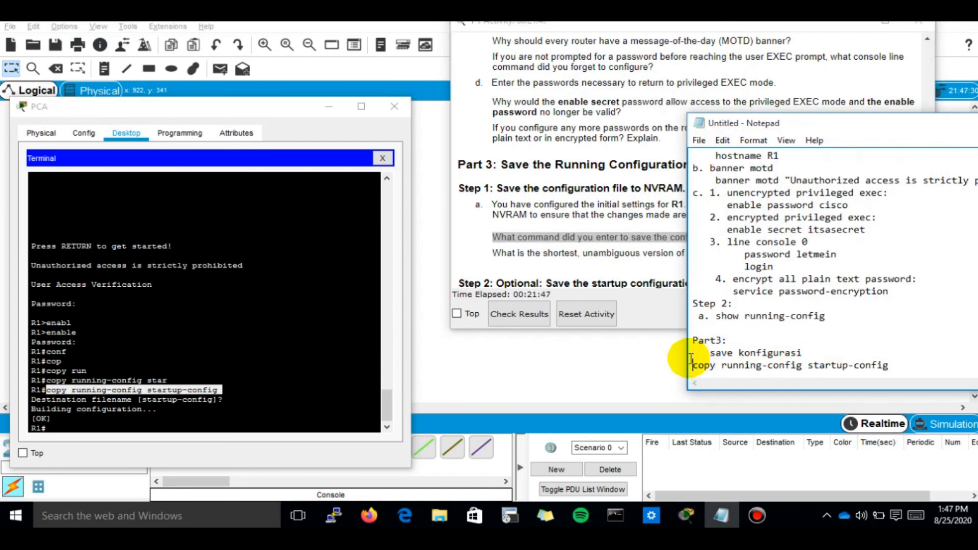
{"action": "left_click", "coordinate": [560, 252]}
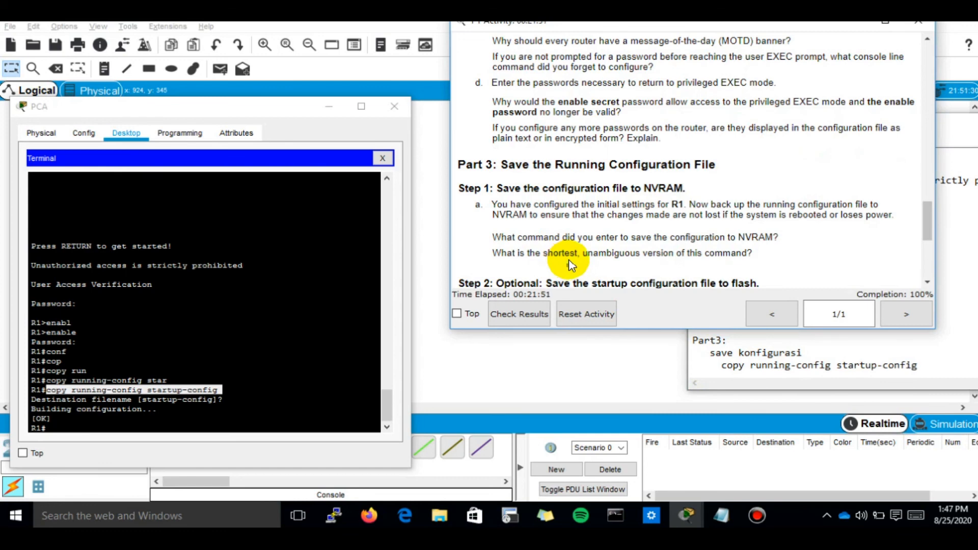
{"action": "scroll", "coordinate": [570, 262], "scroll_direction": "down", "scroll_amount": 3}
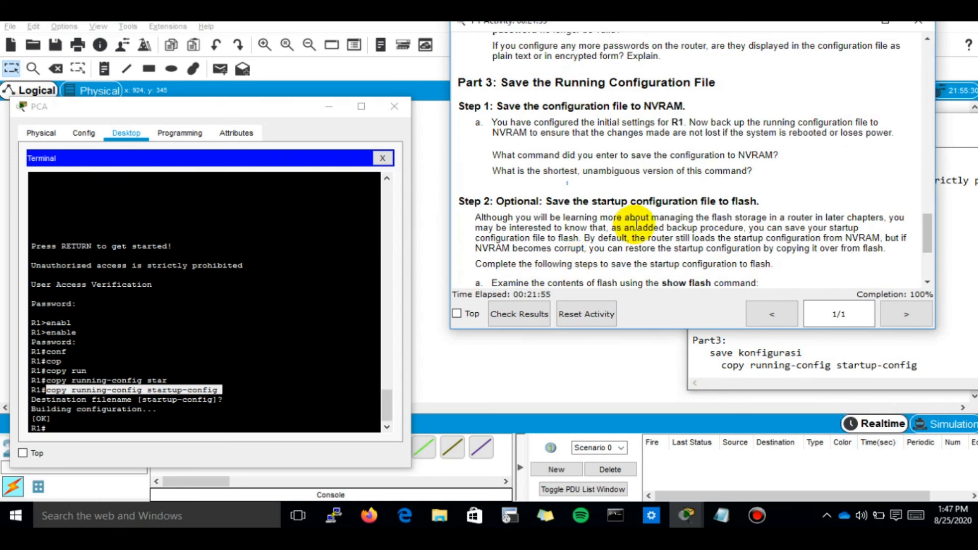
{"action": "key", "text": "alt+Tab"}
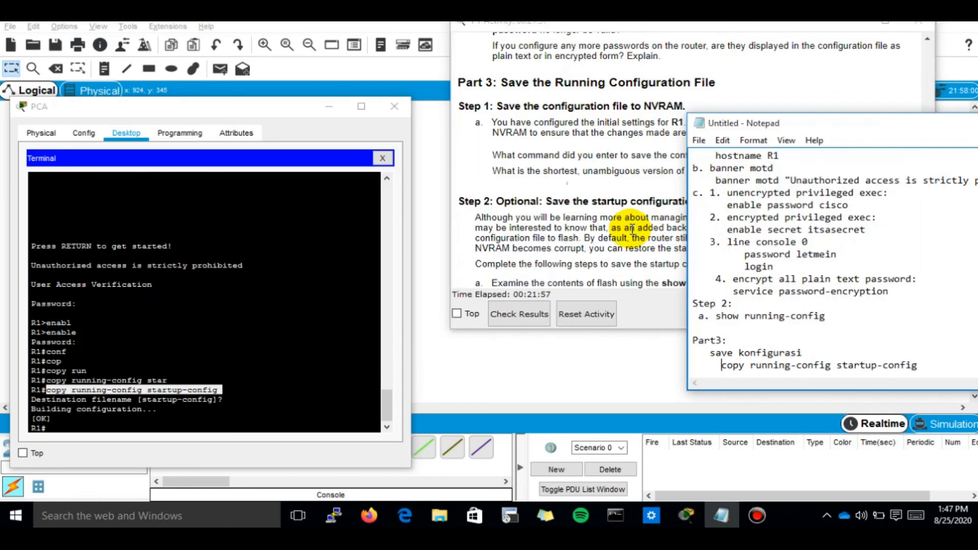
{"action": "left_click", "coordinate": [102, 391]}
{"action": "double_click", "coordinate": [103, 391]}
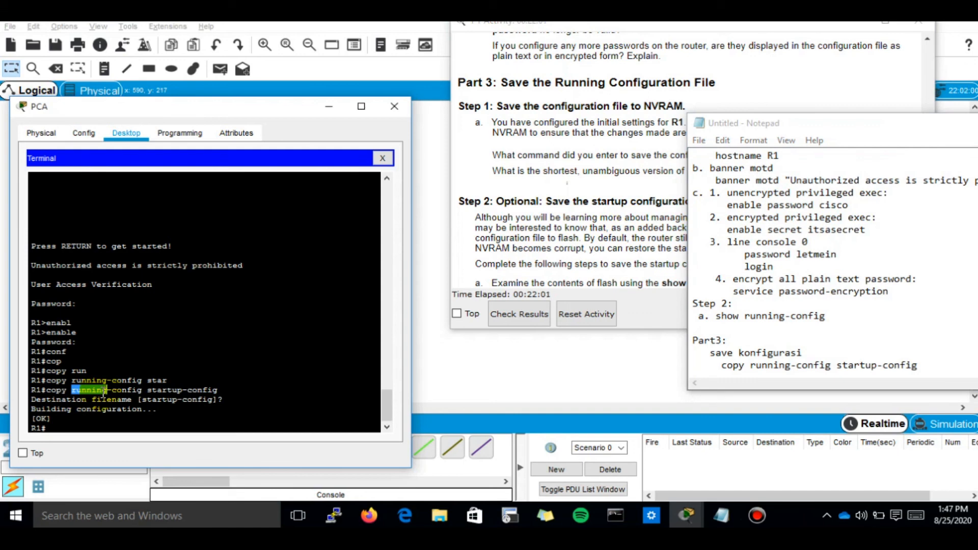
{"action": "left_click", "coordinate": [101, 429]}
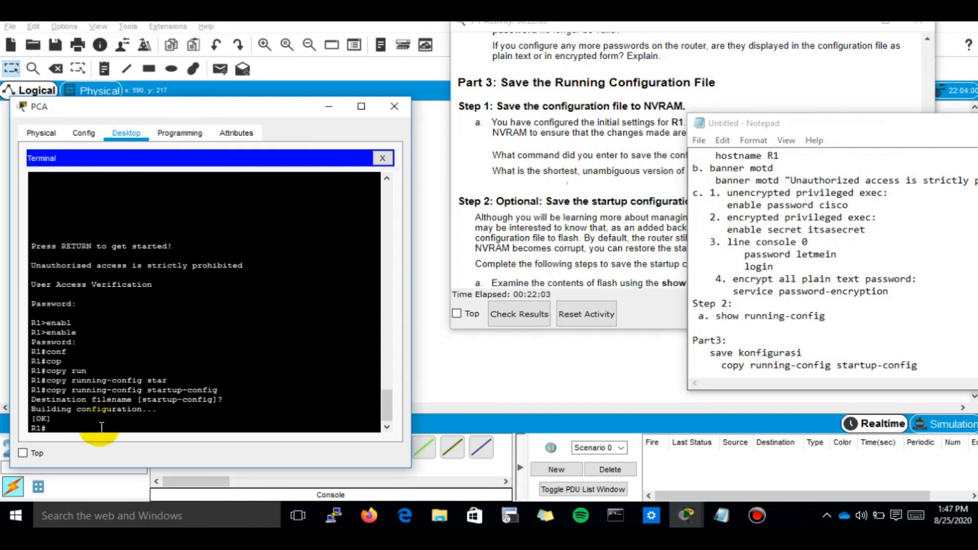
Step: Save R1's configuration to NVRAM again with write memory
{"action": "left_click", "coordinate": [752, 293]}
{"action": "left_click", "coordinate": [355, 307]}
{"action": "type", "text": "write"}
{"action": "key", "text": "Tab"}
{"action": "type", "text": "mem"}
{"action": "key", "text": "Tab"}
{"action": "key", "text": "Return"}
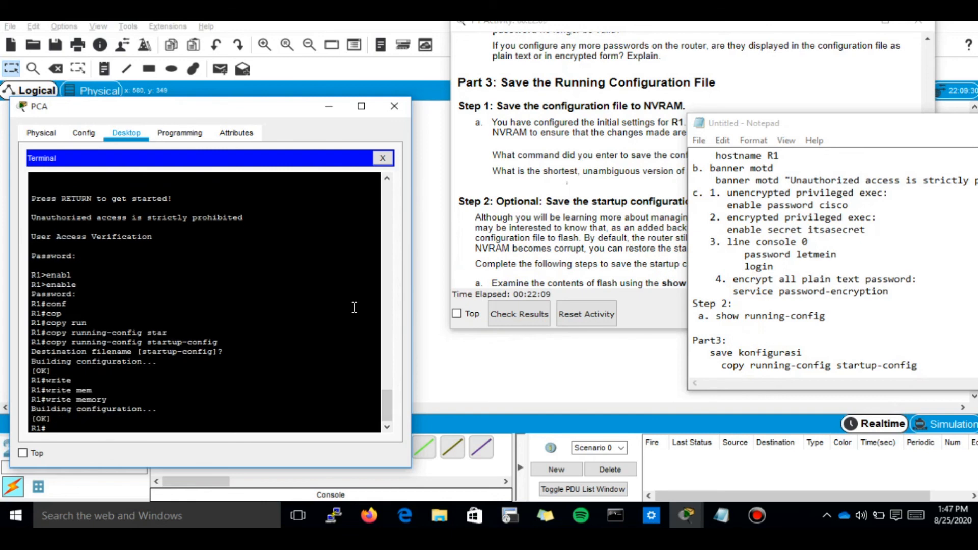
Step: Paste 'write memory' onto a new line in the notes and scroll through the instructions
{"action": "left_click_drag", "start_coordinate": [111, 399], "coordinate": [46, 402]}
{"action": "right_click", "coordinate": [74, 403]}
{"action": "left_click", "coordinate": [84, 404]}
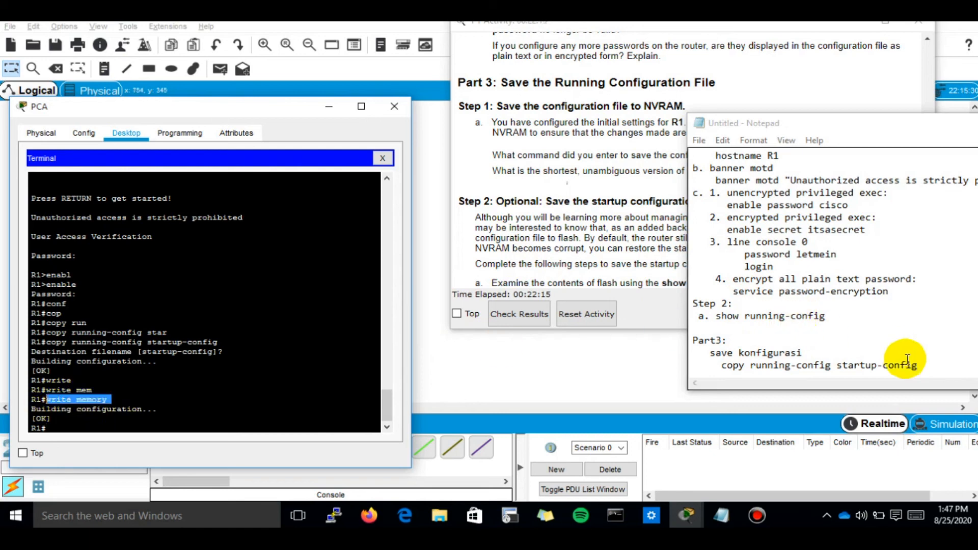
{"action": "left_click", "coordinate": [930, 367]}
{"action": "key", "text": "Return"}
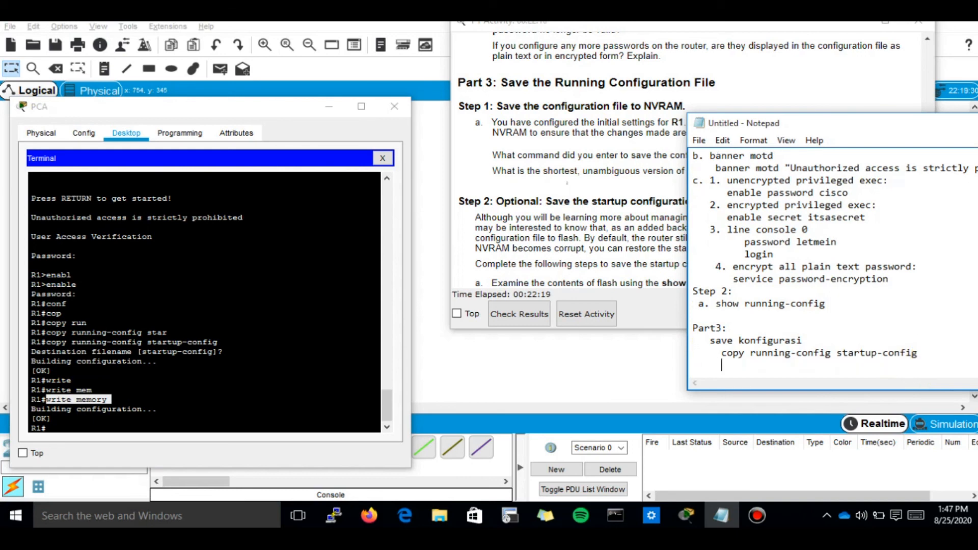
{"action": "key", "text": "ctrl+v"}
{"action": "left_click", "coordinate": [666, 251]}
{"action": "scroll", "coordinate": [667, 255], "scroll_direction": "down", "scroll_amount": 1}
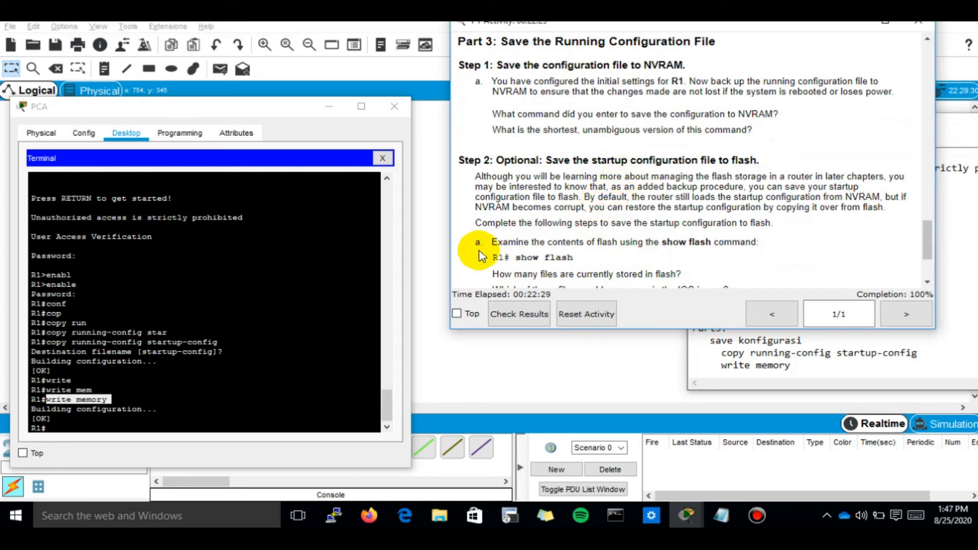
{"action": "scroll", "coordinate": [695, 200], "scroll_direction": "down", "scroll_amount": 1}
{"action": "scroll", "coordinate": [694, 234], "scroll_direction": "down", "scroll_amount": 1}
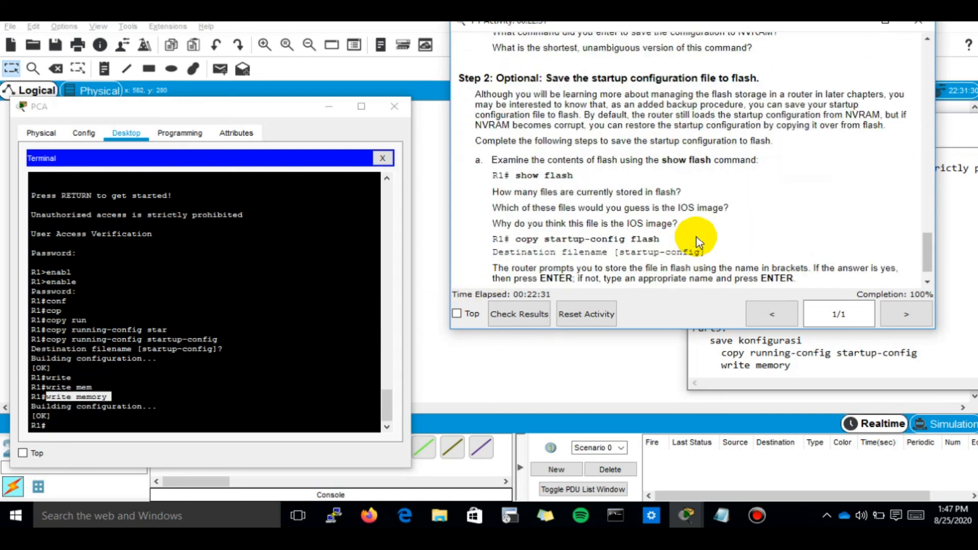
{"action": "scroll", "coordinate": [658, 238], "scroll_direction": "down", "scroll_amount": 1}
Step: List R1's flash contents with show flash
{"action": "left_click", "coordinate": [235, 280]}
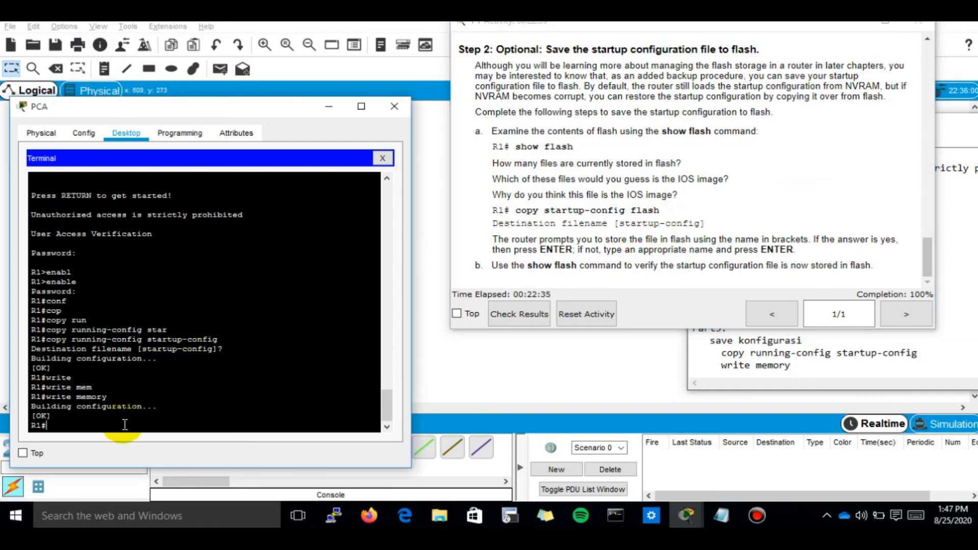
{"action": "type", "text": "show flas"}
{"action": "key", "text": "Tab"}
{"action": "key", "text": "Return"}
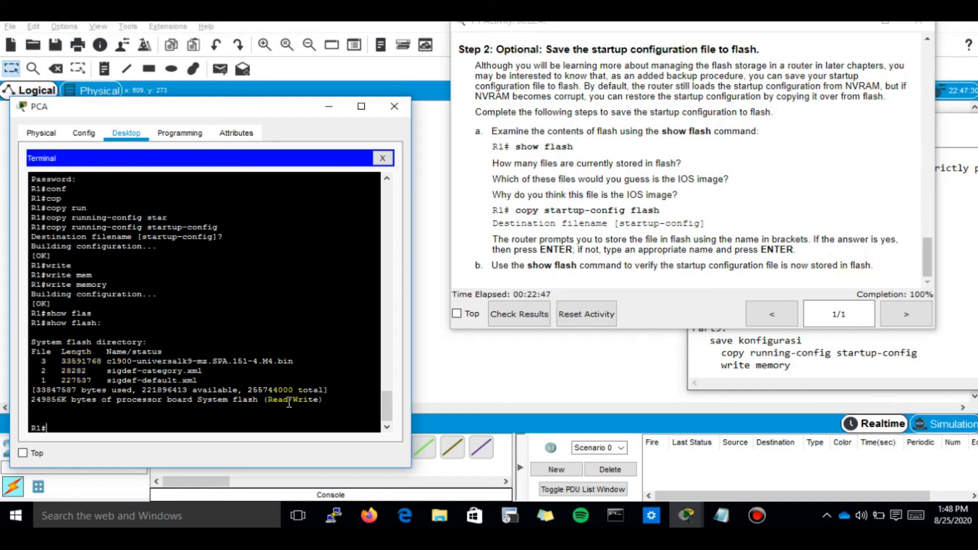
Step: Copy startup-config to flash, accepting the default destination filename
{"action": "type", "text": "cop"}
{"action": "key", "text": "Tab"}
{"action": "type", "text": "st"}
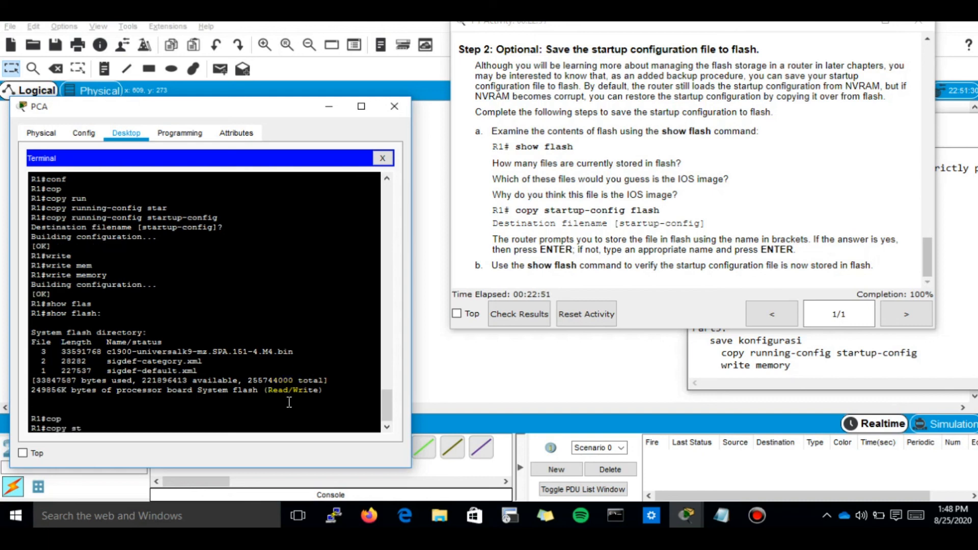
{"action": "key", "text": "Tab"}
{"action": "type", "text": "flash"}
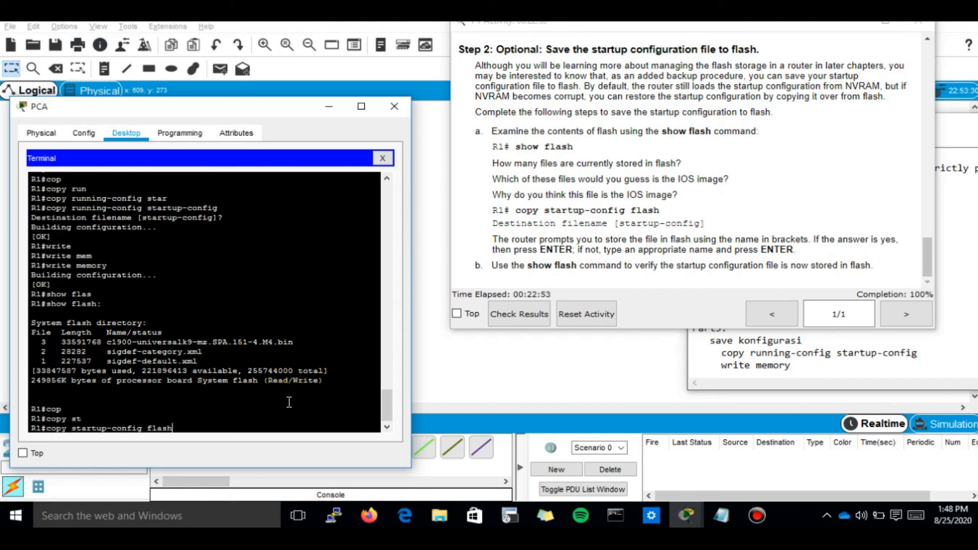
{"action": "key", "text": "Return"}
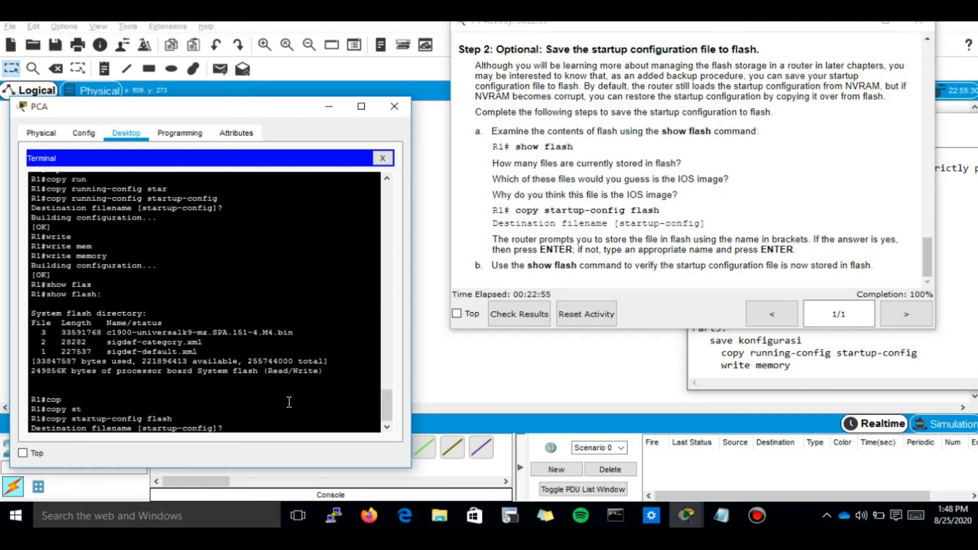
{"action": "key", "text": "Return"}
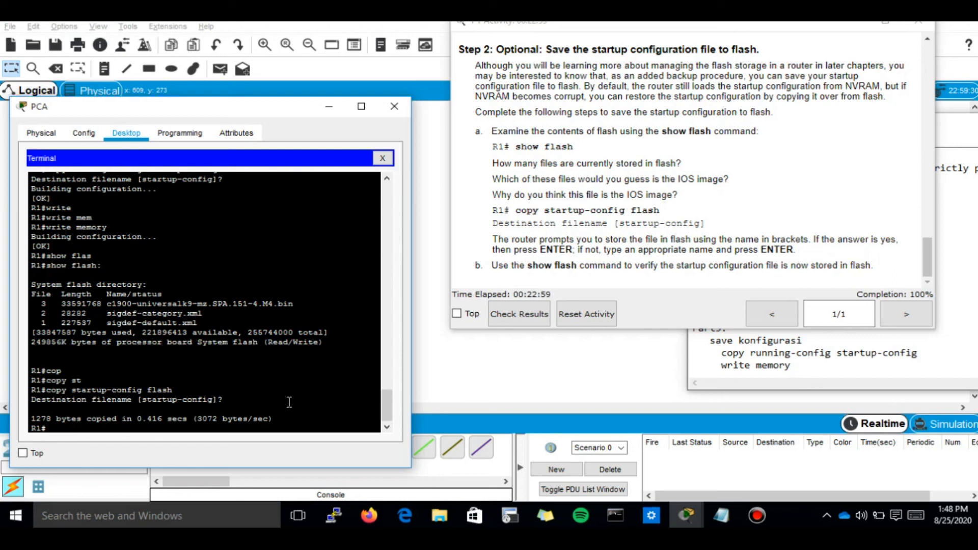
Step: Run show flash again and confirm the 1278-byte startup-config file is listed
{"action": "type", "text": "show flas"}
{"action": "key", "text": "Tab"}
{"action": "key", "text": "Return"}
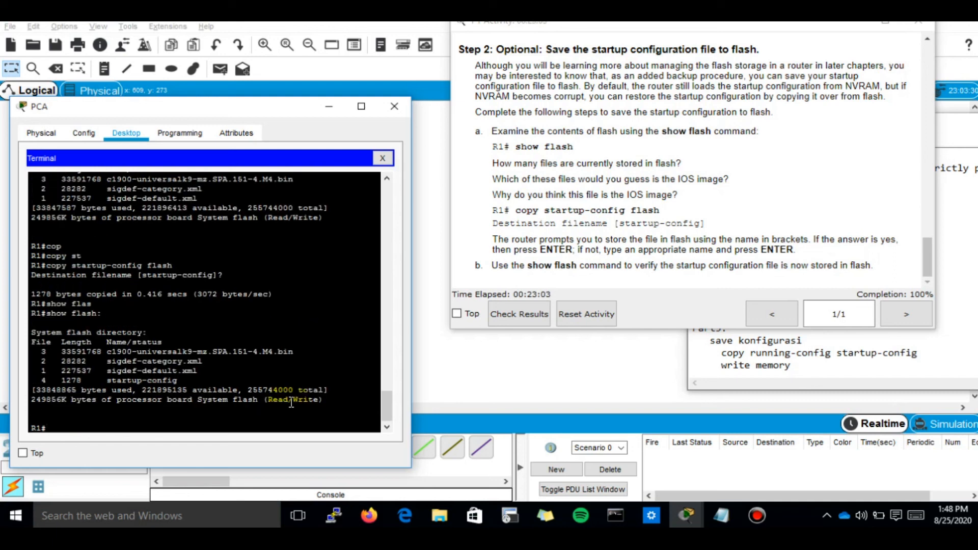
{"action": "double_click", "coordinate": [157, 379]}
{"action": "triple_click", "coordinate": [158, 380]}
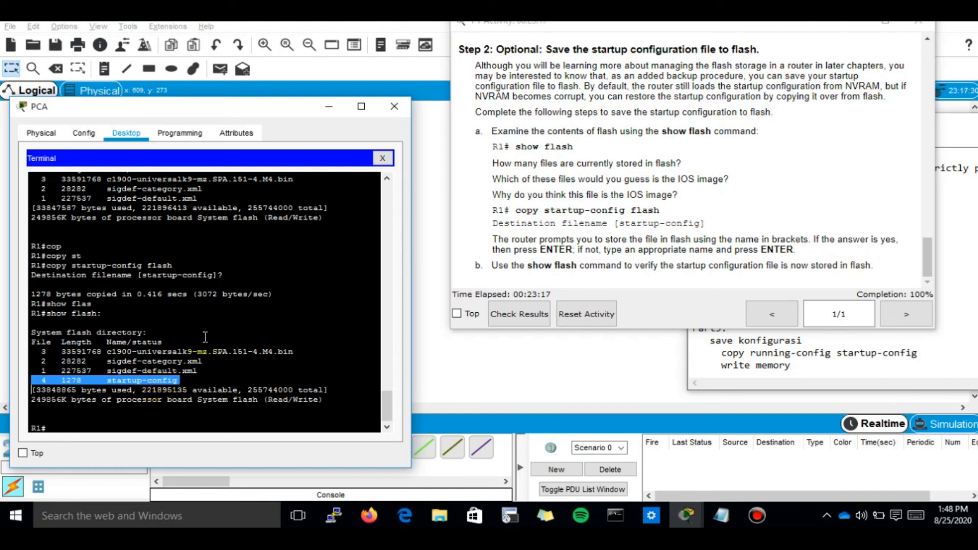
{"action": "left_click", "coordinate": [173, 379]}
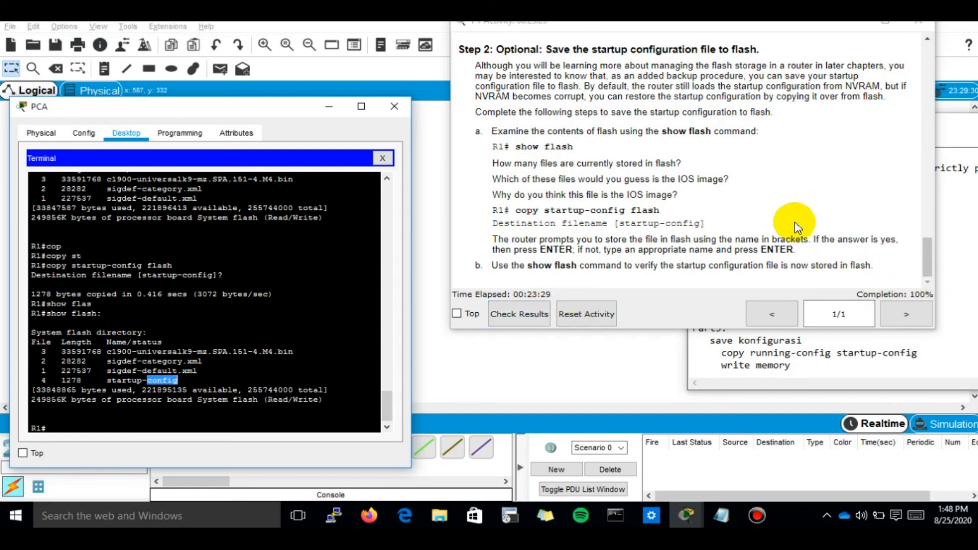
Step: Check the activity results and view the assessment items scoring 80/80
{"action": "left_click", "coordinate": [516, 315]}
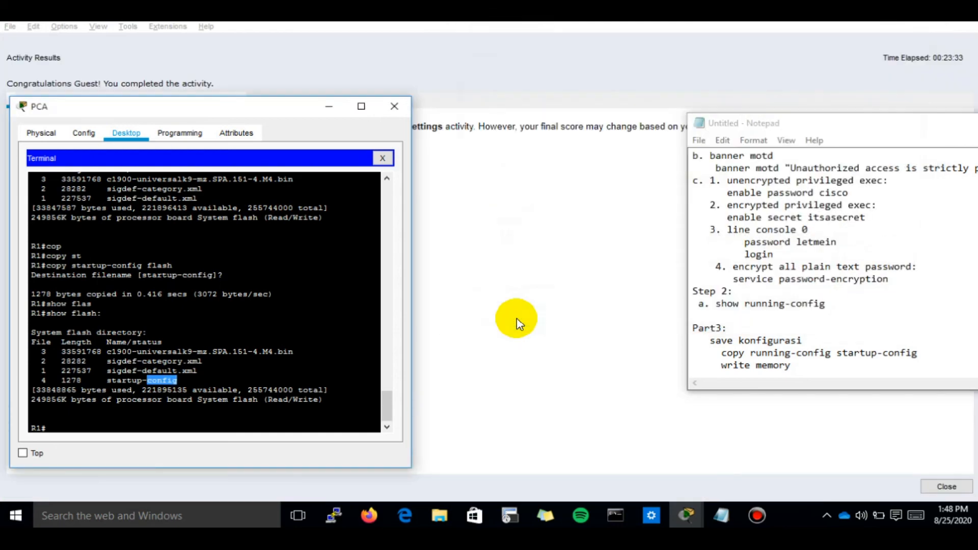
{"action": "left_click", "coordinate": [517, 82]}
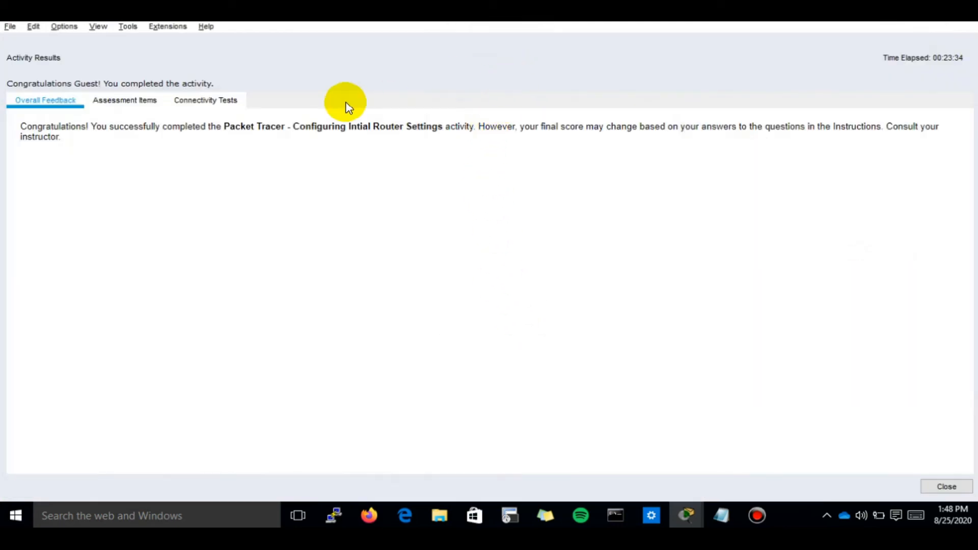
{"action": "left_click", "coordinate": [116, 112]}
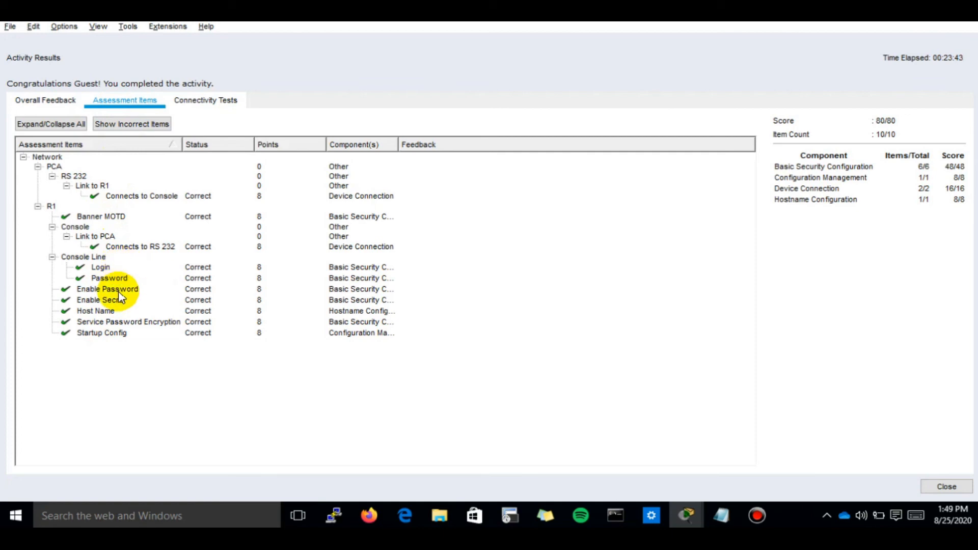
Step: Enlarge the Notepad notes window, then bring the assessment results back to the front
{"action": "left_click", "coordinate": [718, 516]}
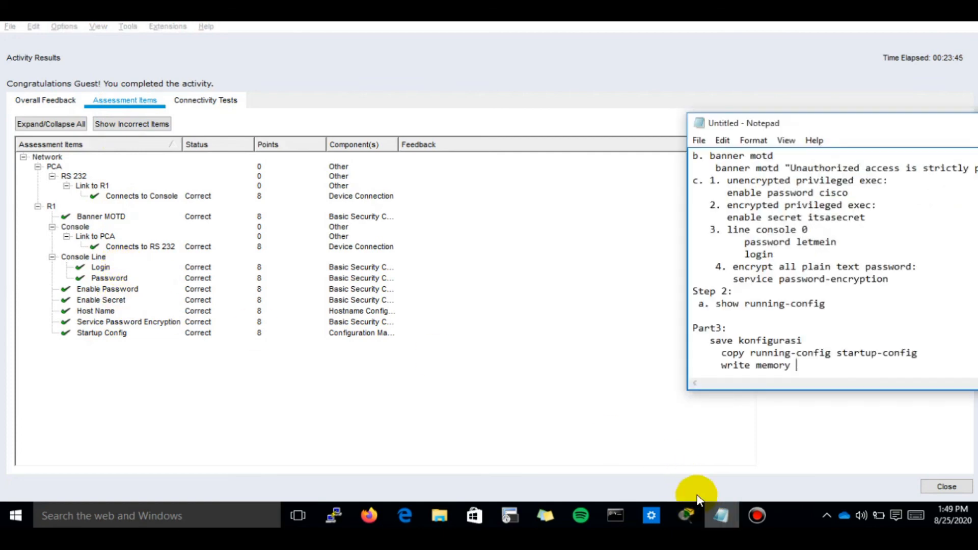
{"action": "left_click_drag", "start_coordinate": [740, 115], "coordinate": [739, 21]}
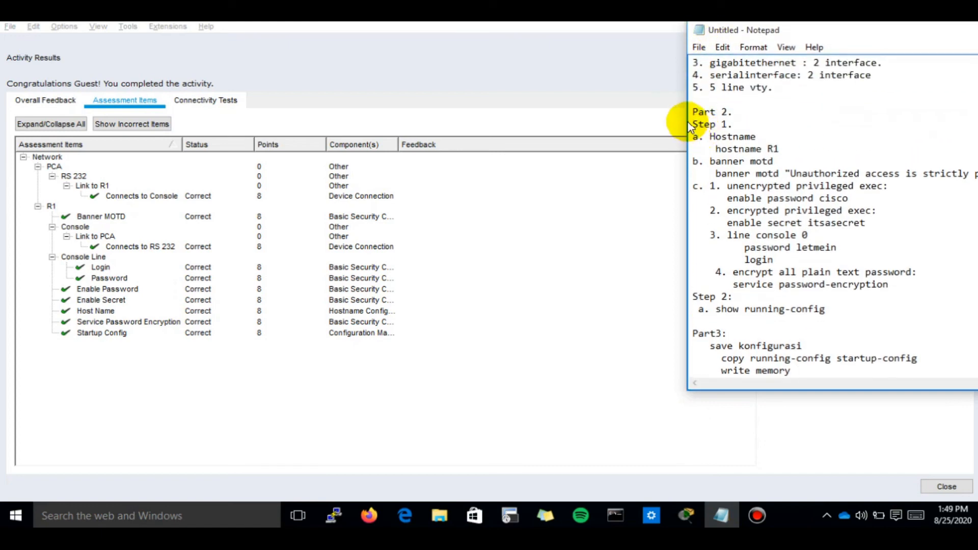
{"action": "left_click_drag", "start_coordinate": [689, 127], "coordinate": [439, 178]}
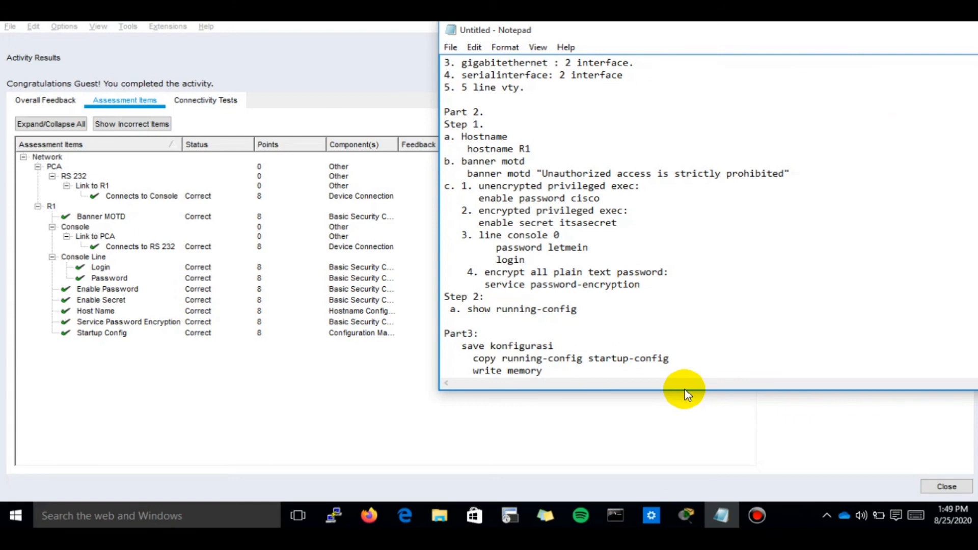
{"action": "left_click_drag", "start_coordinate": [685, 391], "coordinate": [671, 461]}
{"action": "left_click", "coordinate": [530, 197]}
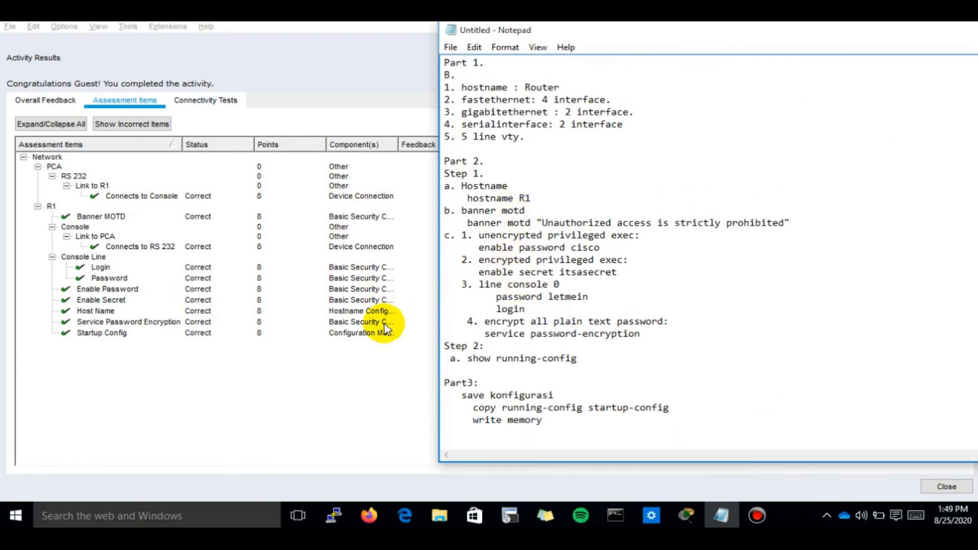
{"action": "left_click", "coordinate": [387, 322]}
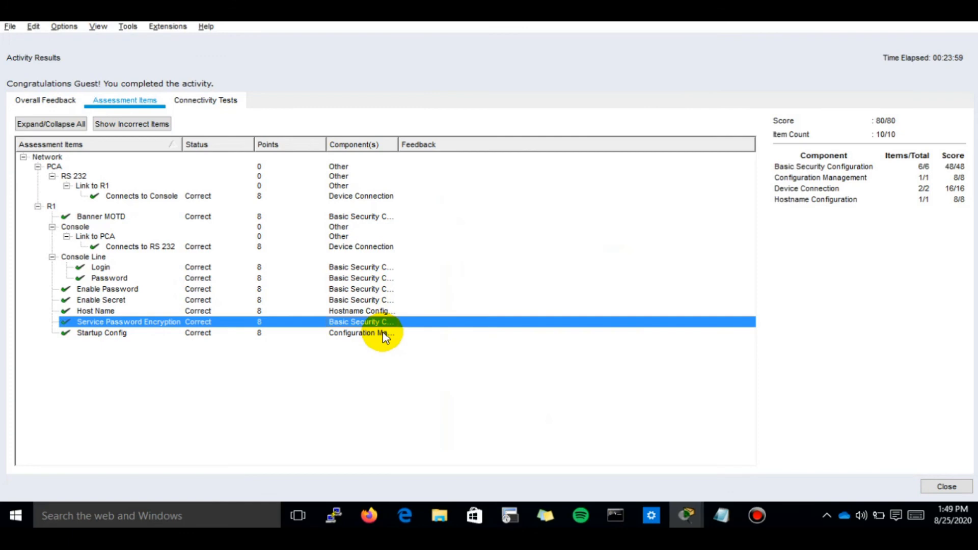